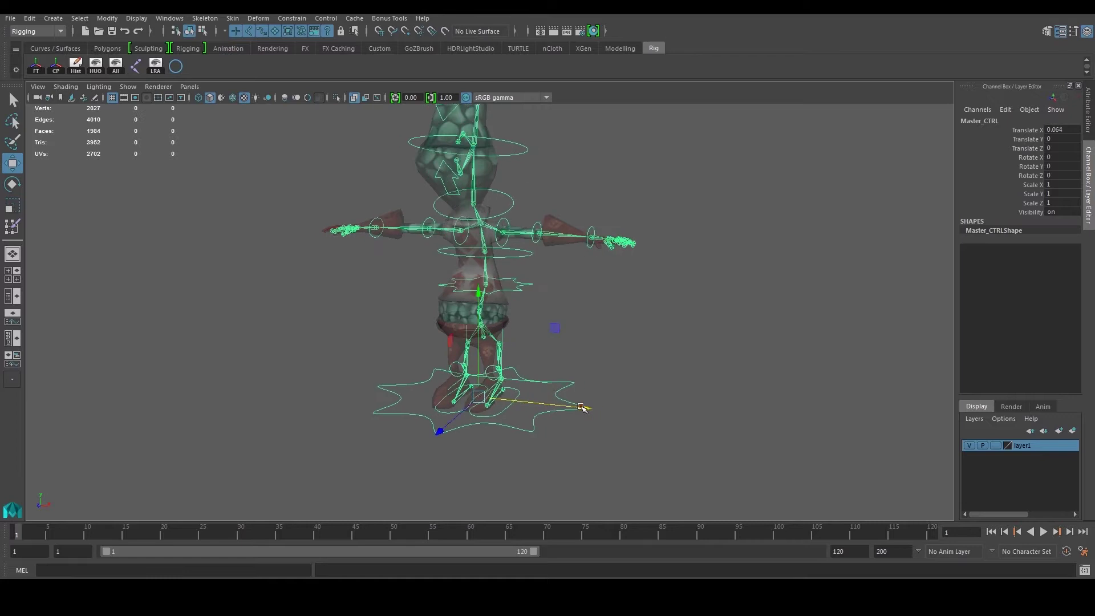
Show the Outliner beside the perspective view and rename group1, which holds the character's meshes, to Alien
{"action": "left_click", "coordinate": [12, 296]}
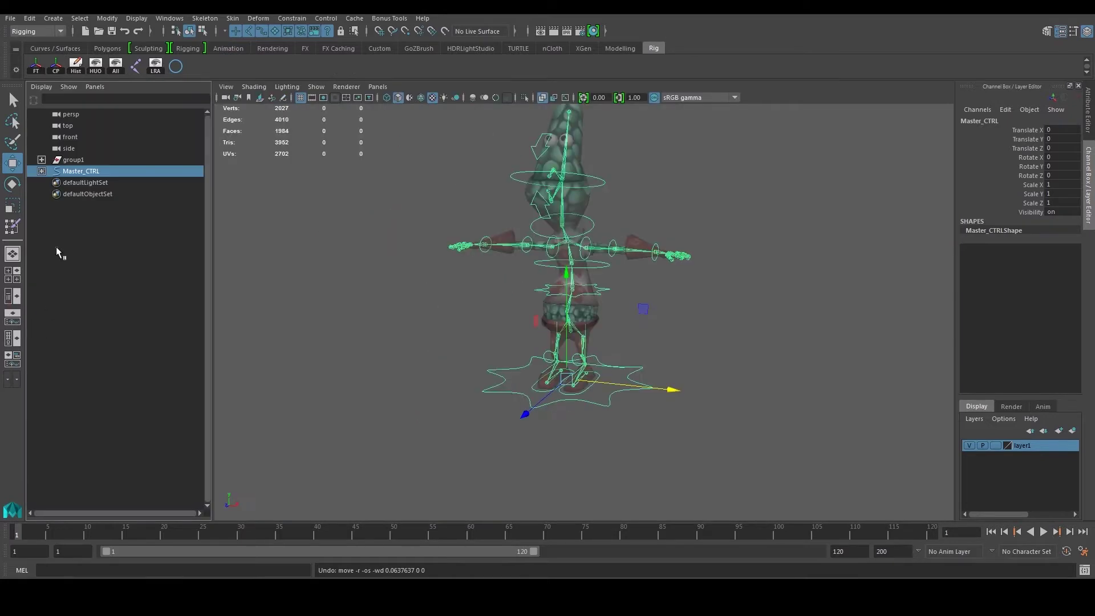
{"action": "left_click", "coordinate": [73, 161]}
{"action": "left_click", "coordinate": [41, 160]}
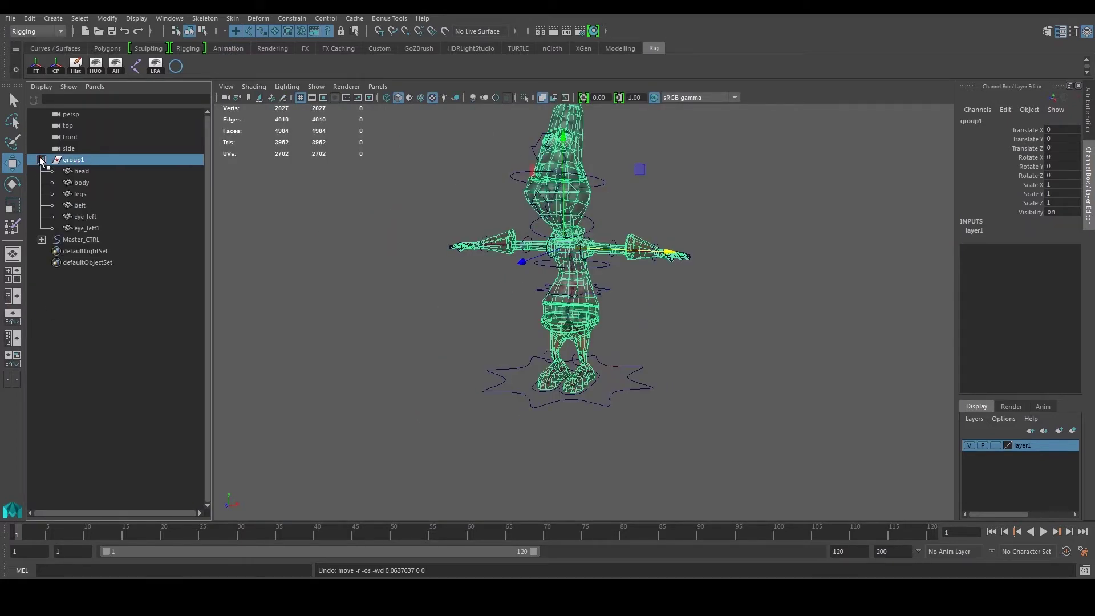
{"action": "double_click", "coordinate": [71, 160]}
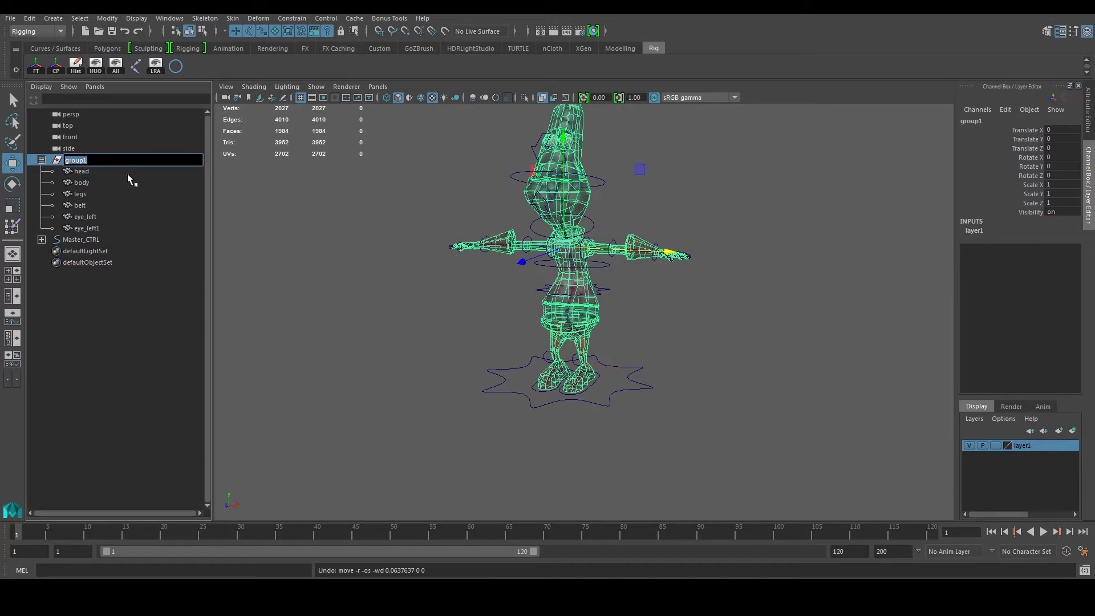
{"action": "type", "text": "Alien"}
{"action": "key", "text": "Return"}
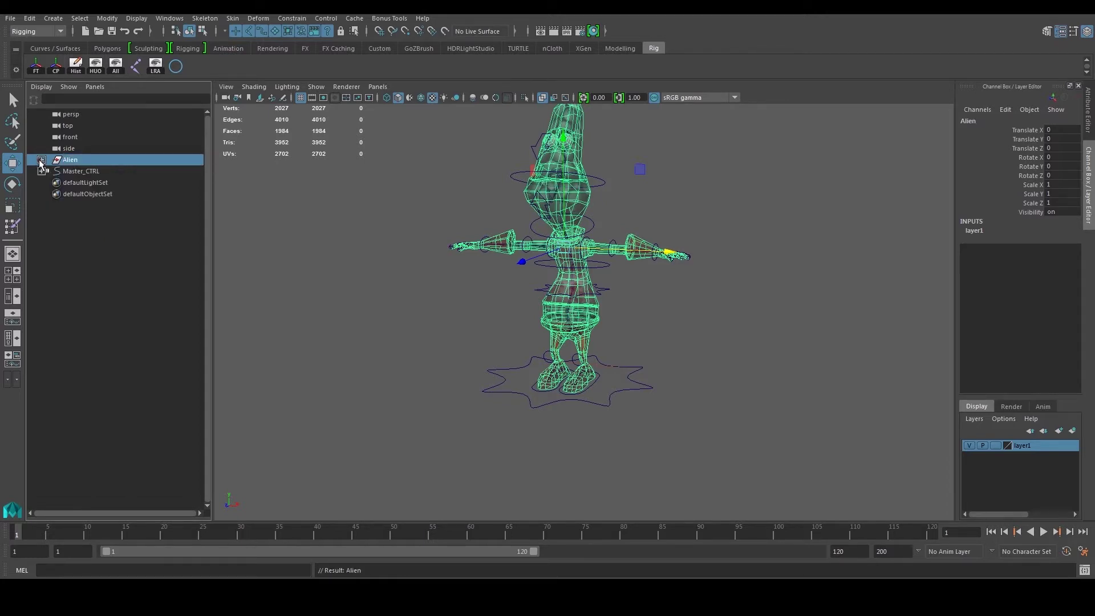
{"action": "left_click", "coordinate": [42, 160]}
Select the root joint at the character's pelvis together with the Alien group
{"action": "scroll", "coordinate": [593, 381], "scroll_direction": "up", "scroll_amount": 4}
{"action": "left_click_drag", "start_coordinate": [593, 381], "coordinate": [618, 362], "text": "alt"}
{"action": "middle_click_drag", "start_coordinate": [618, 362], "coordinate": [611, 296], "text": "alt"}
{"action": "right_click_drag", "start_coordinate": [612, 295], "coordinate": [694, 298], "text": "alt"}
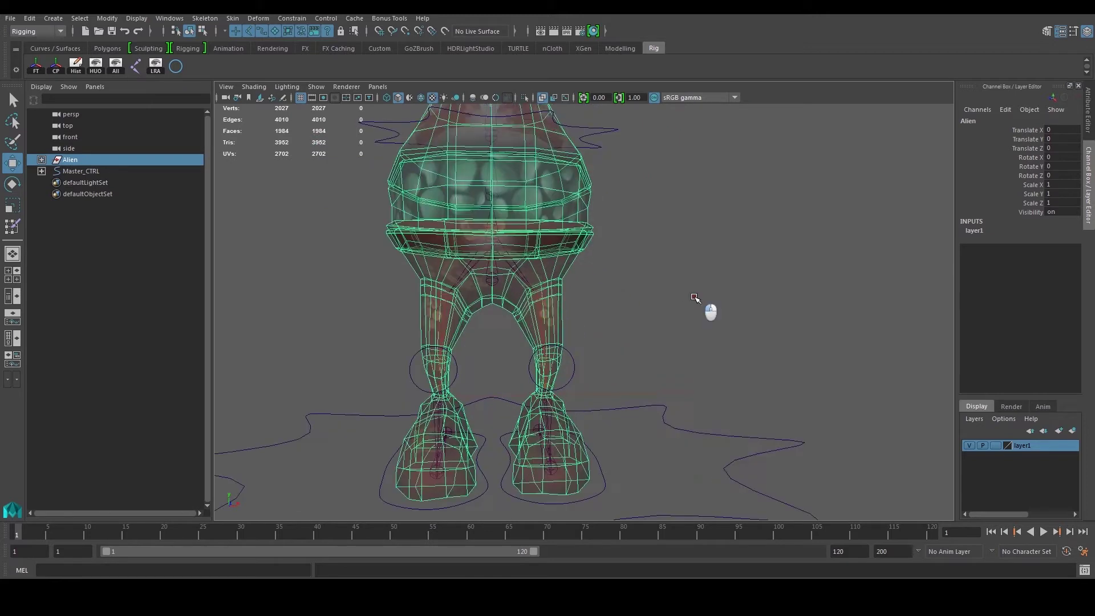
{"action": "left_click", "coordinate": [694, 297]}
{"action": "scroll", "coordinate": [587, 371], "scroll_direction": "up", "scroll_amount": 5}
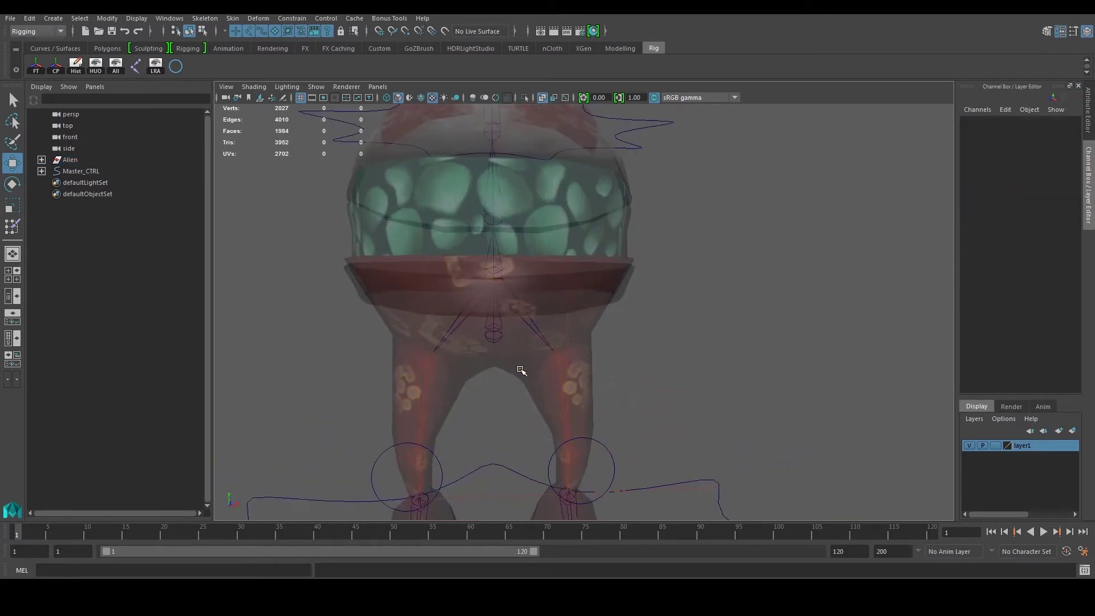
{"action": "left_click", "coordinate": [521, 371]}
{"action": "left_click", "coordinate": [608, 324]}
{"action": "scroll", "coordinate": [661, 399], "scroll_direction": "down", "scroll_amount": 3}
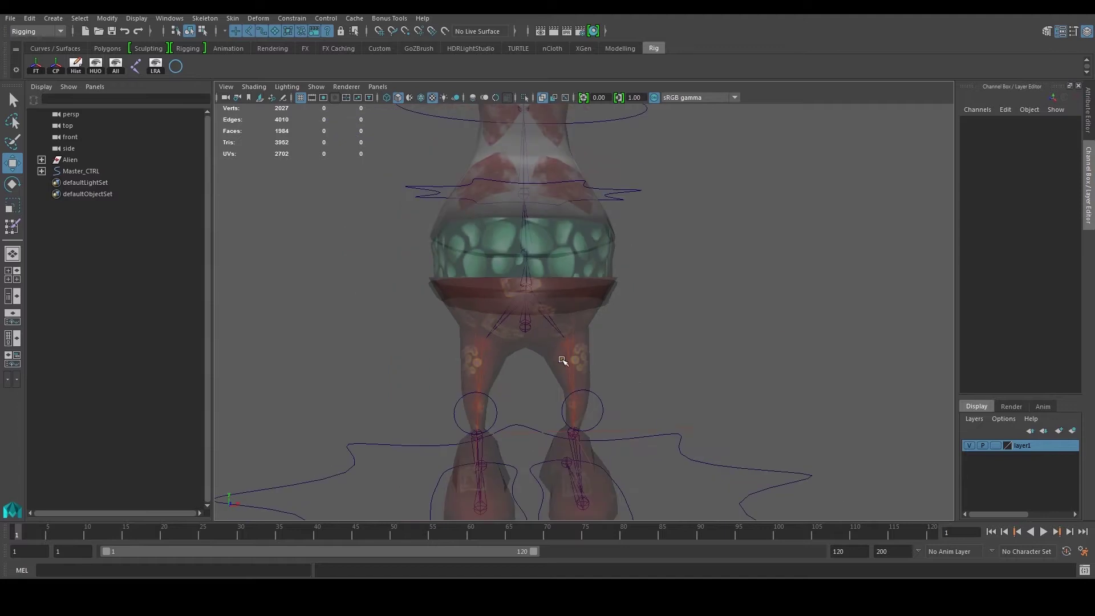
{"action": "left_click", "coordinate": [527, 326]}
{"action": "left_click", "coordinate": [702, 322]}
{"action": "left_click", "coordinate": [533, 330]}
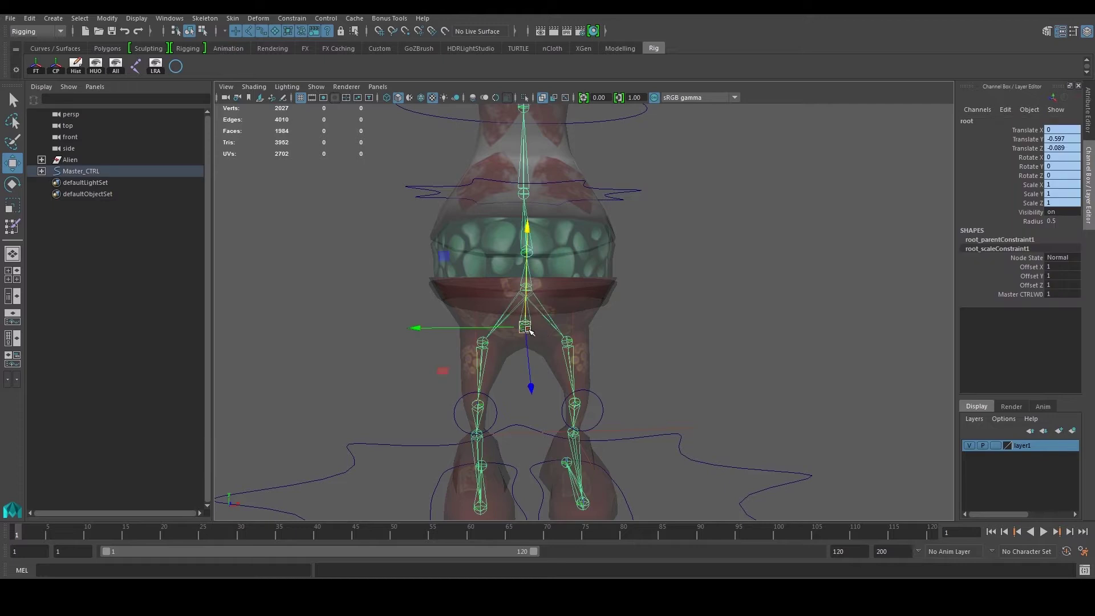
{"action": "left_click", "coordinate": [69, 159]}
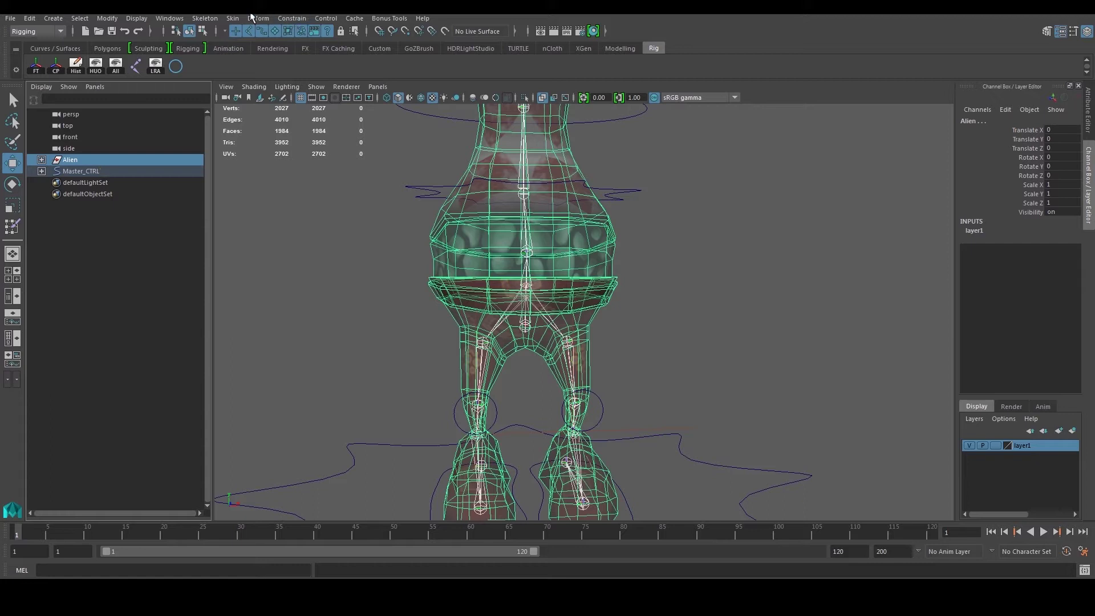
Reset the Bind Skin options to their defaults and bind the Alien meshes to the joint hierarchy
{"action": "left_click", "coordinate": [233, 18]}
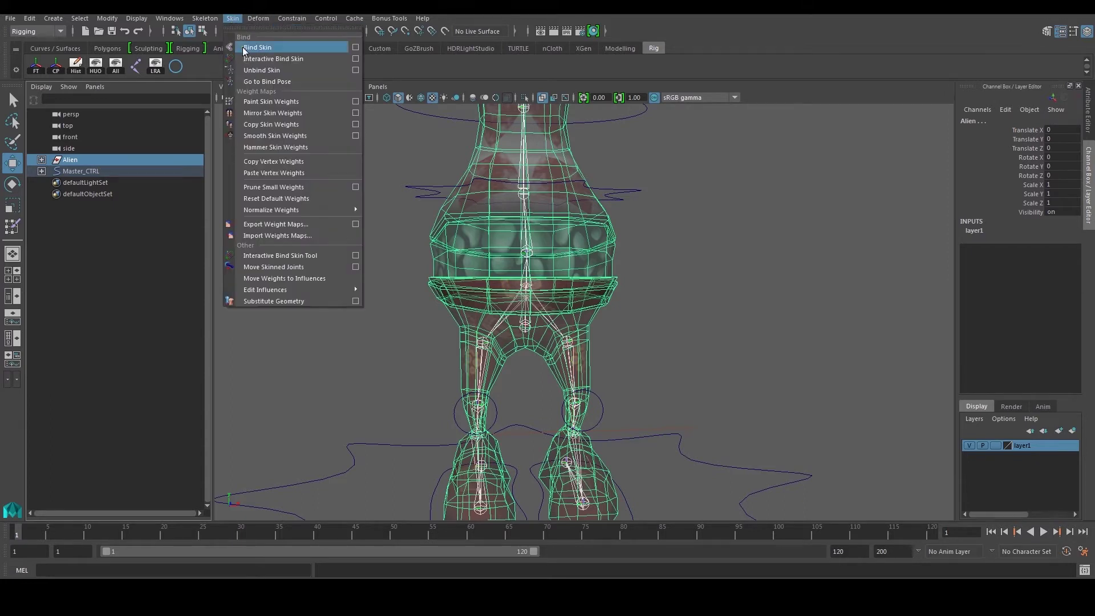
{"action": "left_click", "coordinate": [353, 47]}
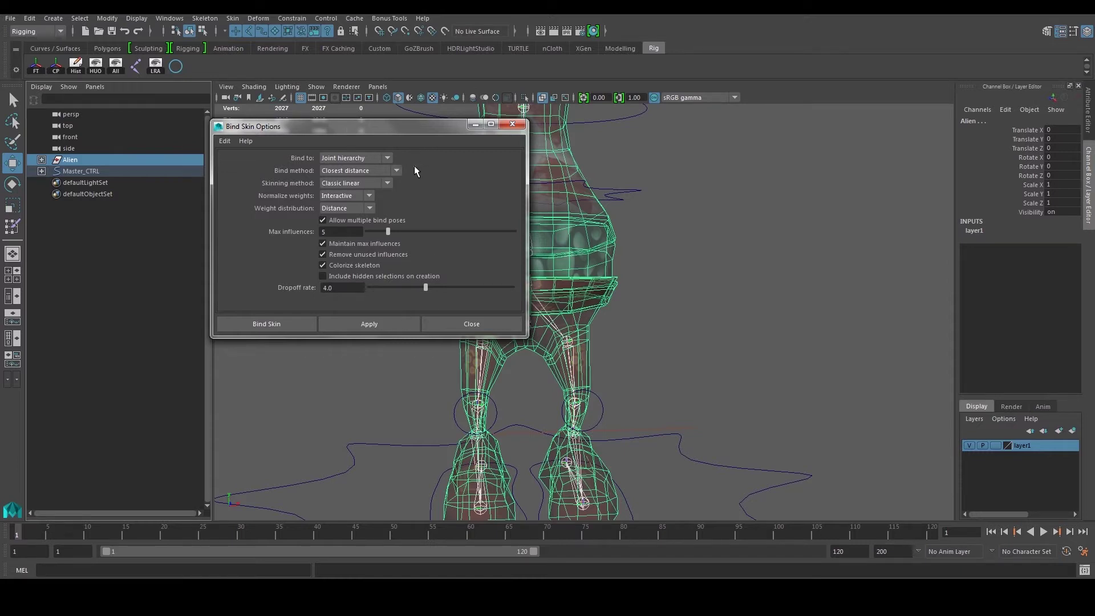
{"action": "left_click", "coordinate": [225, 141]}
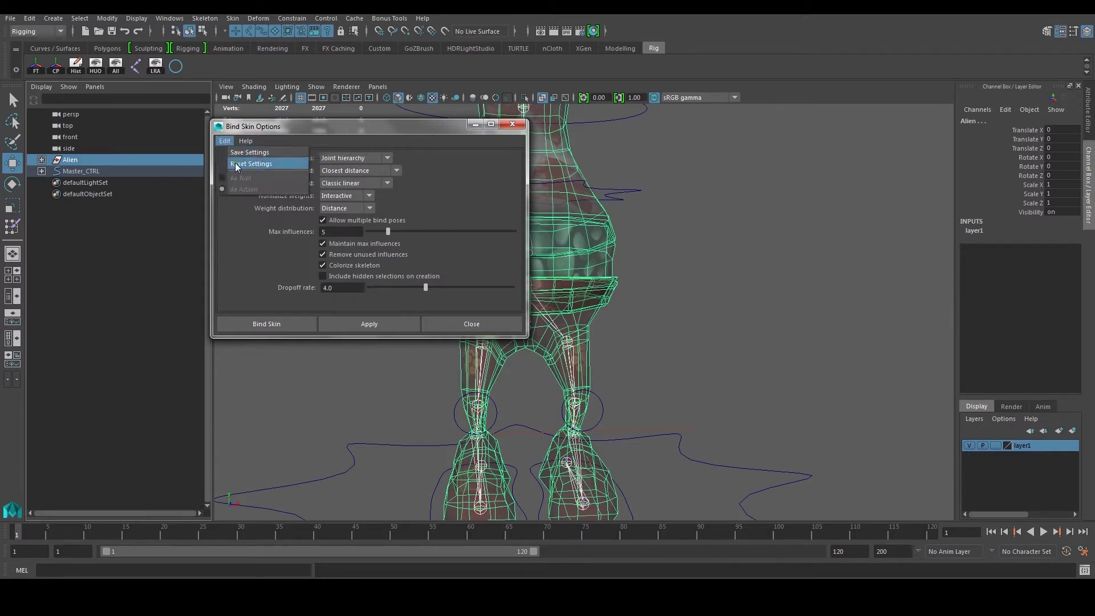
{"action": "left_click", "coordinate": [236, 165]}
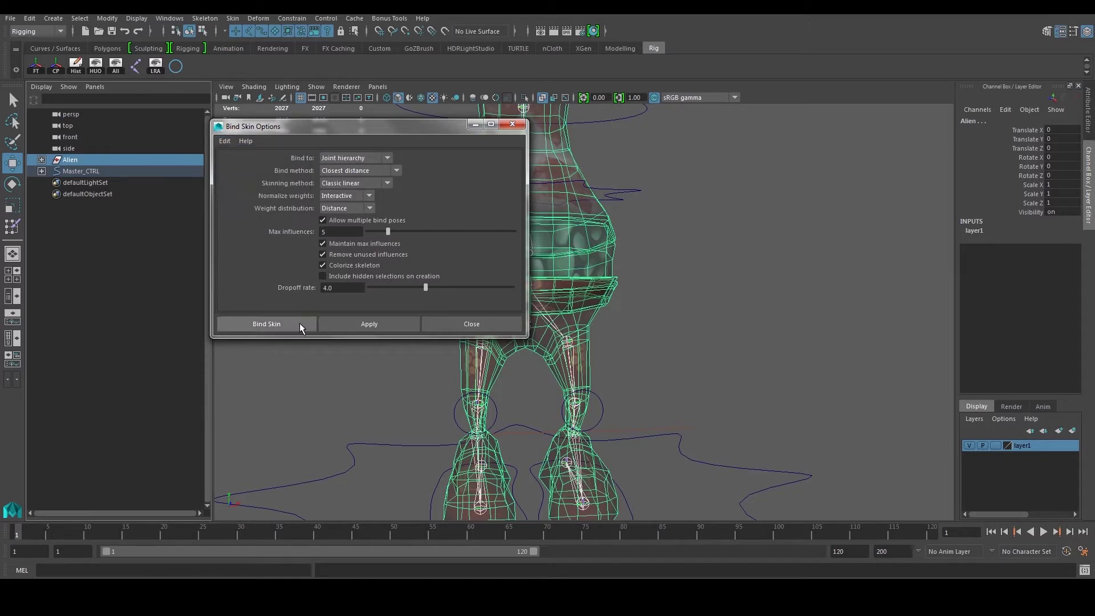
{"action": "left_click", "coordinate": [267, 323]}
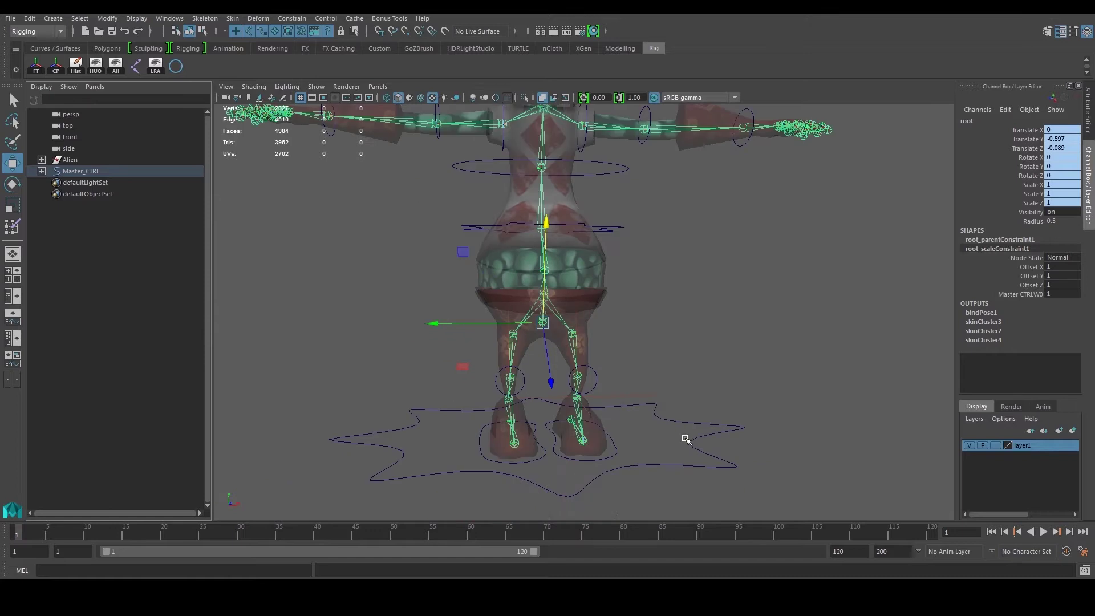
Try moving Master_CTRL upward and sideways to test the skin binding, undoing each move
{"action": "left_click", "coordinate": [699, 457]}
{"action": "scroll", "coordinate": [663, 431], "scroll_direction": "down", "scroll_amount": 3}
{"action": "left_click_drag", "start_coordinate": [660, 411], "coordinate": [627, 421], "text": "alt"}
{"action": "left_click_drag", "start_coordinate": [562, 304], "coordinate": [564, 238]}
{"action": "key", "text": "ctrl+z"}
{"action": "scroll", "coordinate": [593, 313], "scroll_direction": "down", "scroll_amount": 3}
{"action": "left_click_drag", "start_coordinate": [589, 320], "coordinate": [536, 348], "text": "alt"}
{"action": "left_click_drag", "start_coordinate": [497, 392], "coordinate": [413, 416]}
{"action": "key", "text": "ctrl+z"}
{"action": "scroll", "coordinate": [656, 308], "scroll_direction": "up", "scroll_amount": 2}
Rotate the right arm's shoulder, elbow and wrist controls to test how the mesh bends
{"action": "middle_click_drag", "start_coordinate": [655, 308], "coordinate": [531, 421], "text": "alt"}
{"action": "scroll", "coordinate": [526, 361], "scroll_direction": "up", "scroll_amount": 2}
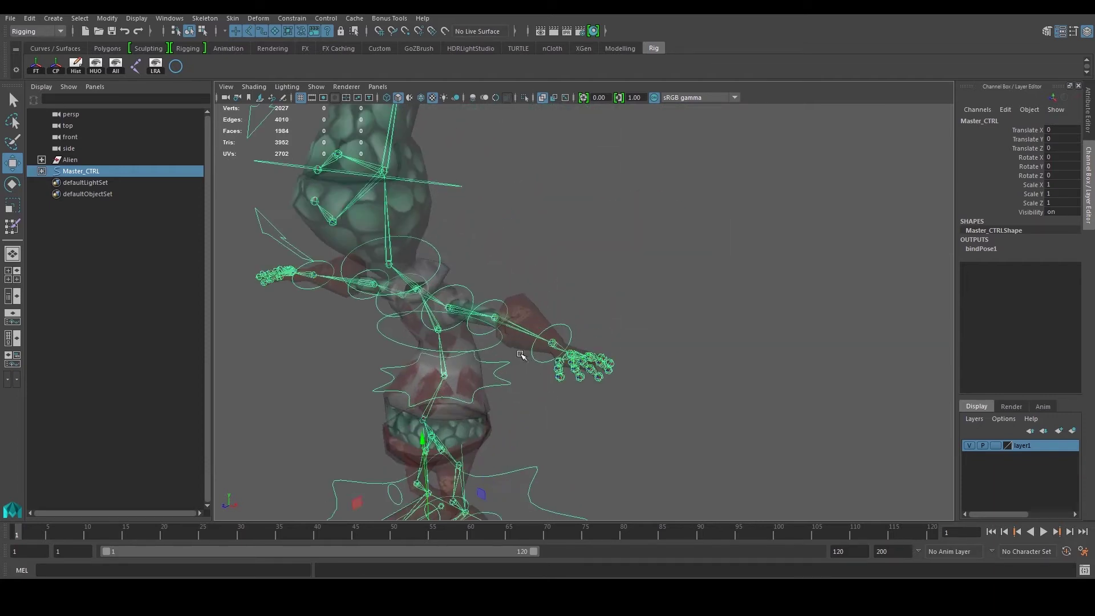
{"action": "left_click_drag", "start_coordinate": [525, 362], "coordinate": [565, 323], "text": "alt"}
{"action": "left_click", "coordinate": [606, 267]}
{"action": "scroll", "coordinate": [575, 279], "scroll_direction": "up", "scroll_amount": 3}
{"action": "left_click", "coordinate": [461, 270]}
{"action": "left_click_drag", "start_coordinate": [462, 270], "coordinate": [570, 310], "text": "alt"}
{"action": "key", "text": "e"}
{"action": "left_click", "coordinate": [677, 240]}
{"action": "left_click", "coordinate": [552, 332]}
{"action": "left_click_drag", "start_coordinate": [614, 340], "coordinate": [624, 393], "text": "alt"}
{"action": "left_click_drag", "start_coordinate": [624, 394], "coordinate": [613, 330], "text": "alt"}
{"action": "left_click_drag", "start_coordinate": [556, 283], "coordinate": [613, 253], "text": "alt"}
{"action": "left_click", "coordinate": [613, 253]}
Examine the deformation of the bent right arm and hand from several angles
{"action": "right_click_drag", "start_coordinate": [613, 253], "coordinate": [609, 293], "text": "alt"}
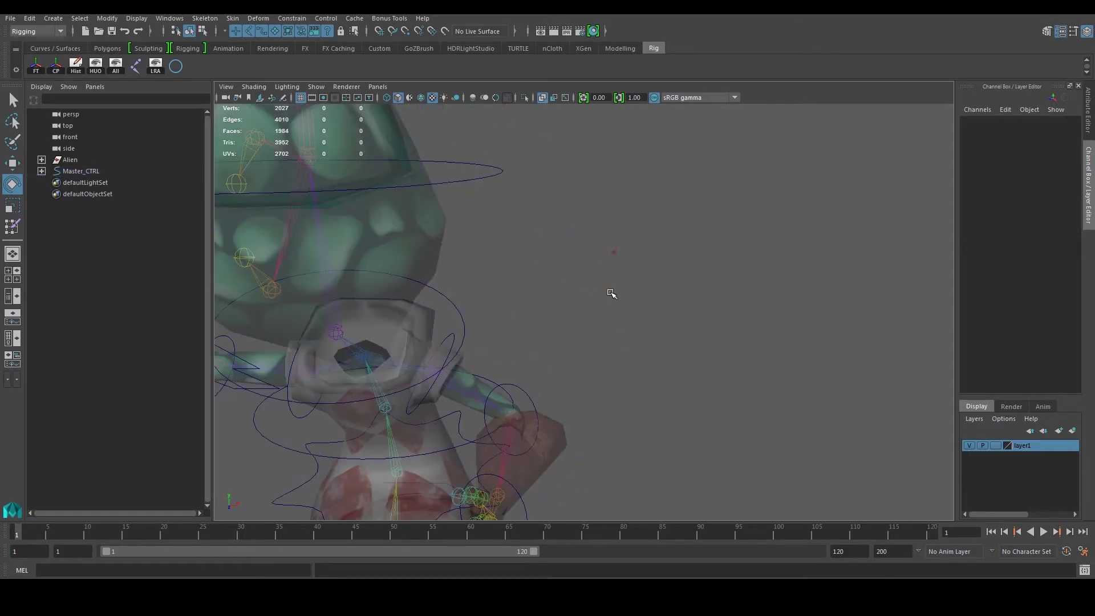
{"action": "left_click_drag", "start_coordinate": [609, 292], "coordinate": [488, 286], "text": "alt"}
{"action": "middle_click_drag", "start_coordinate": [480, 284], "coordinate": [622, 313], "text": "alt"}
{"action": "left_click_drag", "start_coordinate": [623, 315], "coordinate": [562, 299], "text": "alt"}
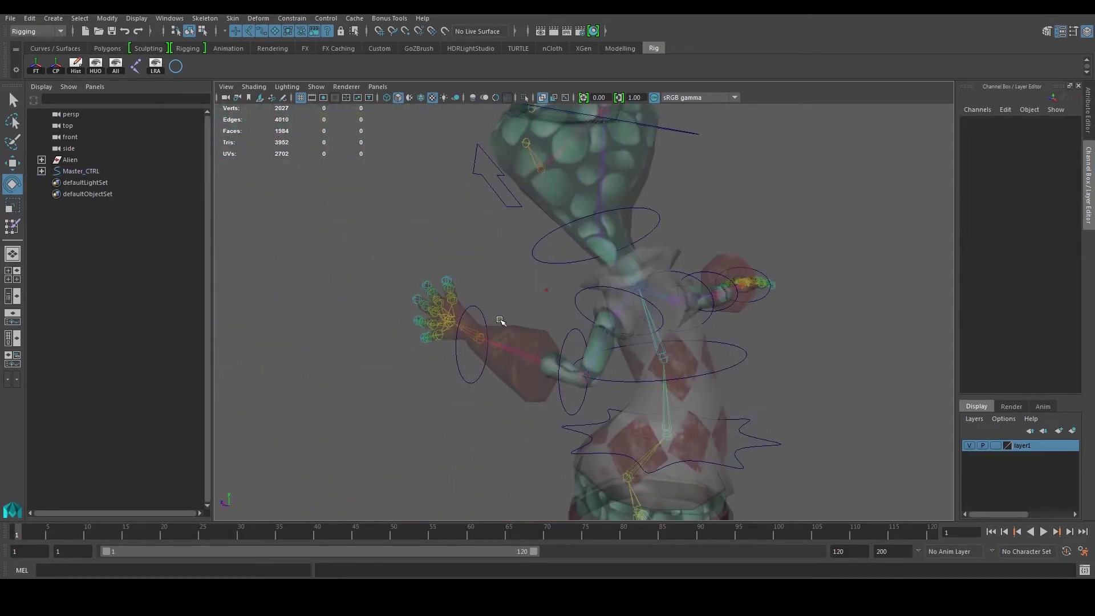
{"action": "left_click", "coordinate": [459, 361]}
{"action": "left_click_drag", "start_coordinate": [459, 360], "coordinate": [531, 366], "text": "alt"}
{"action": "left_click", "coordinate": [713, 362]}
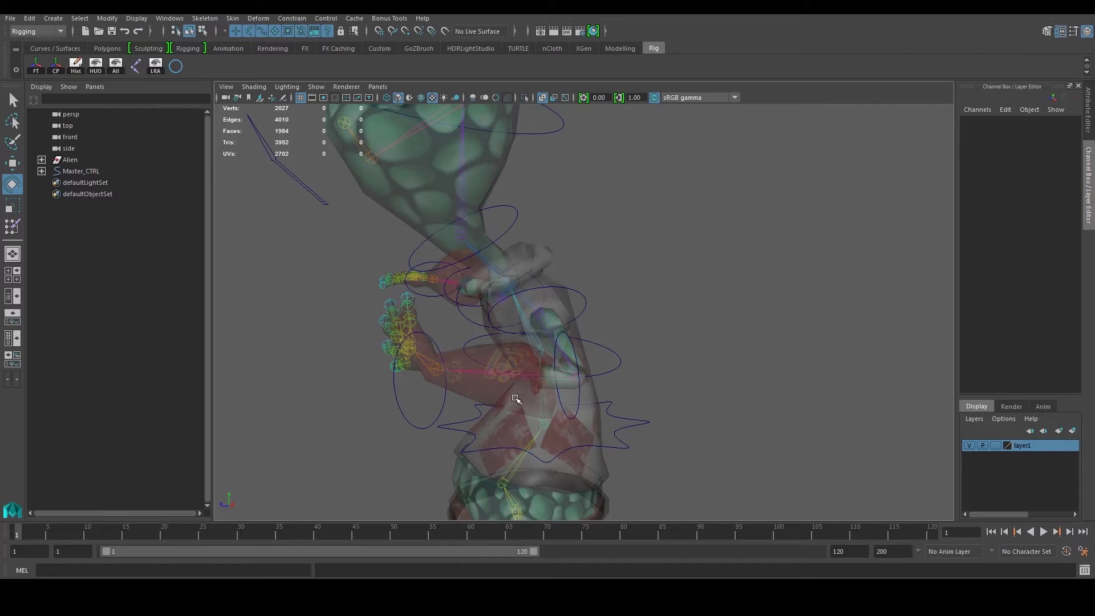
{"action": "mouse_move", "coordinate": [504, 384]}
{"action": "left_mouse_down", "text": "alt"}
{"action": "mouse_move", "coordinate": [560, 384]}
{"action": "mouse_move", "coordinate": [498, 377]}
{"action": "left_mouse_up", "text": "alt"}
Undo the test rotations of the right arm controls and clear the selection
{"action": "key", "text": "ctrl+z"}
{"action": "key", "text": "ctrl+z"}
{"action": "key", "text": "ctrl+z"}
{"action": "key", "text": "ctrl+z"}
{"action": "key", "text": "ctrl+z"}
{"action": "key", "text": "ctrl+z"}
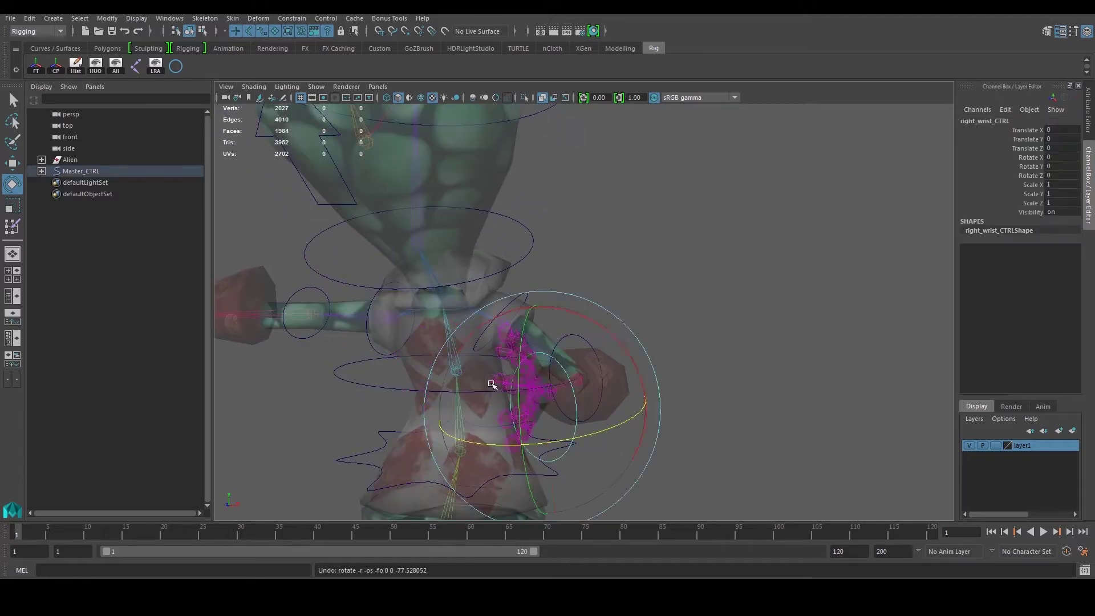
{"action": "key", "text": "ctrl+z"}
{"action": "key", "text": "ctrl+z"}
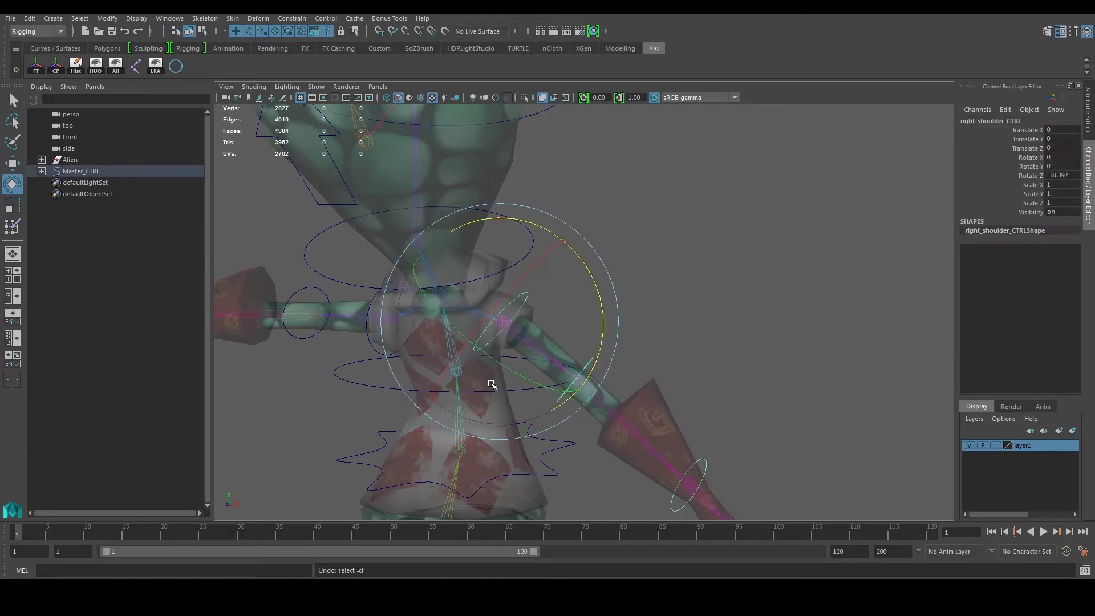
{"action": "left_click_drag", "start_coordinate": [592, 404], "coordinate": [669, 405], "text": "alt"}
{"action": "left_click", "coordinate": [671, 406]}
{"action": "right_click_drag", "start_coordinate": [707, 406], "coordinate": [642, 383], "text": "alt"}
{"action": "scroll", "coordinate": [644, 385], "scroll_direction": "down", "scroll_amount": 3}
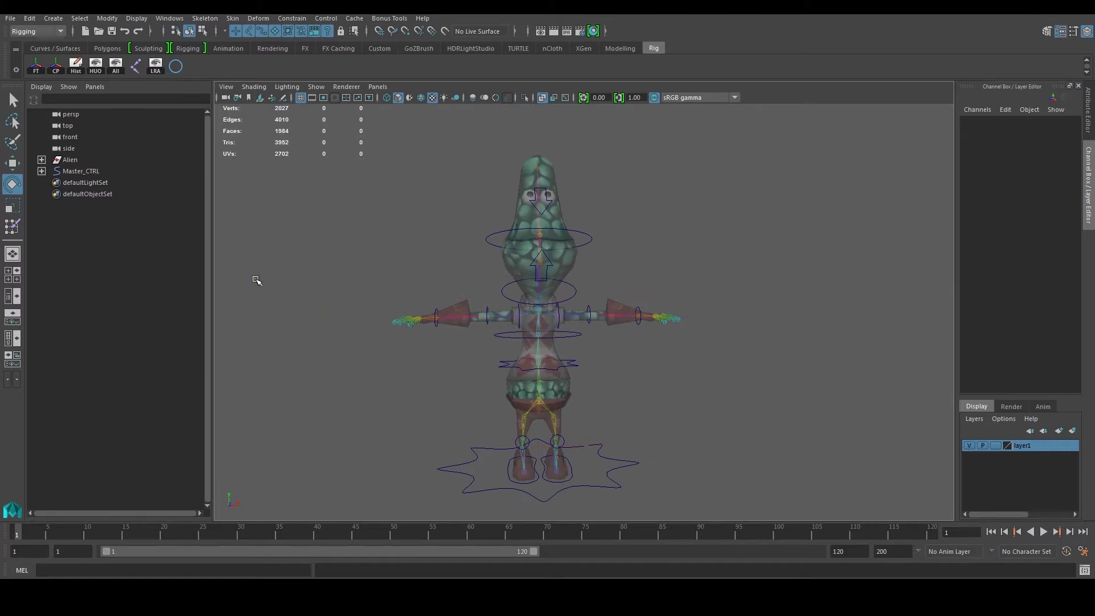
Expand Master_CTRL in the Outliner, select the root joint and expand its hierarchy
{"action": "scroll", "coordinate": [578, 276], "scroll_direction": "up", "scroll_amount": 3}
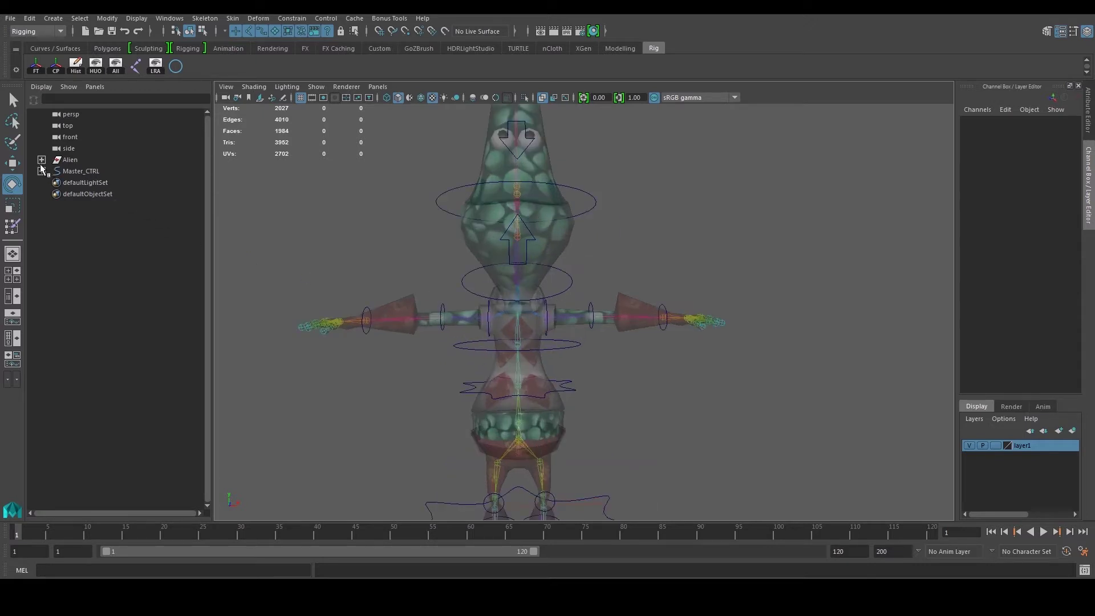
{"action": "left_click", "coordinate": [41, 171]}
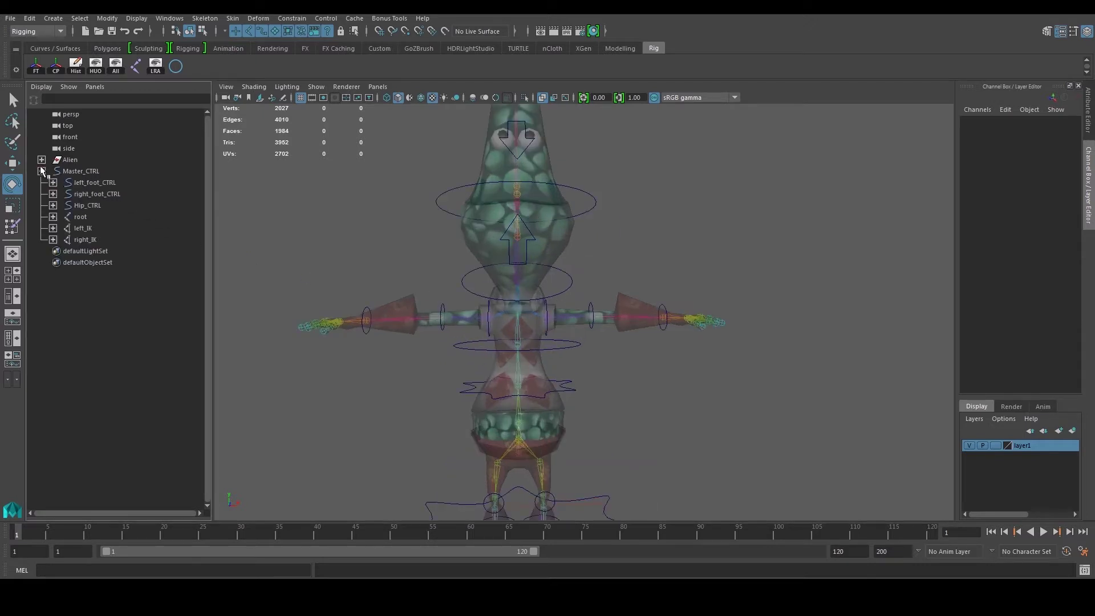
{"action": "left_click", "coordinate": [74, 217]}
{"action": "left_click", "coordinate": [53, 216]}
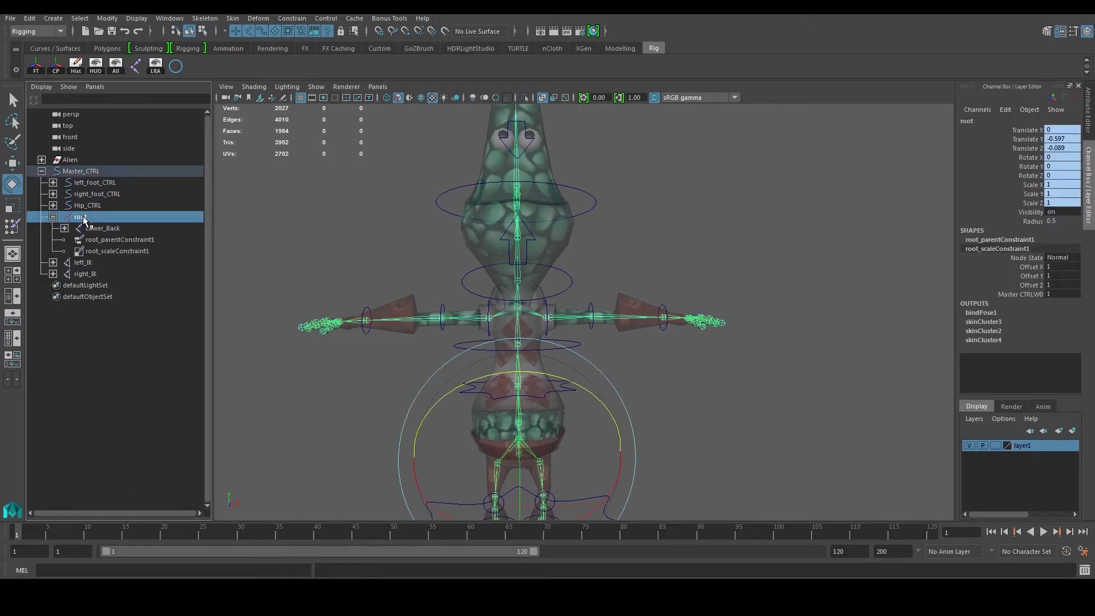
Examine how the highlighted skeleton's joints run through the arm, hand and fingers
{"action": "scroll", "coordinate": [529, 310], "scroll_direction": "up", "scroll_amount": 5}
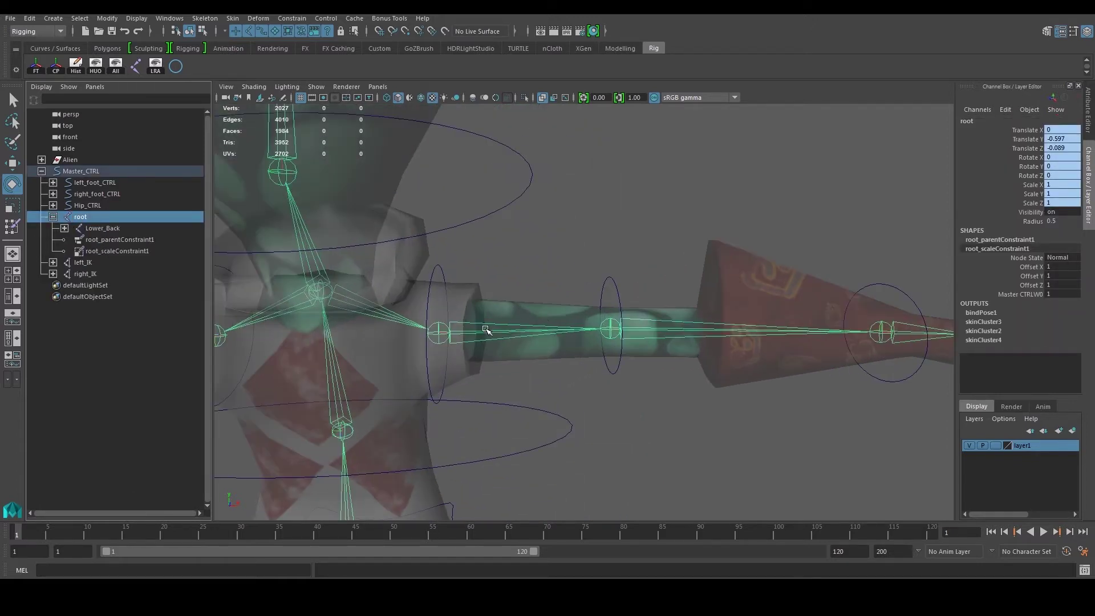
{"action": "middle_click_drag", "start_coordinate": [770, 308], "coordinate": [625, 328], "text": "alt"}
{"action": "middle_click_drag", "start_coordinate": [758, 334], "coordinate": [587, 320], "text": "alt"}
{"action": "left_click_drag", "start_coordinate": [586, 321], "coordinate": [615, 402], "text": "alt"}
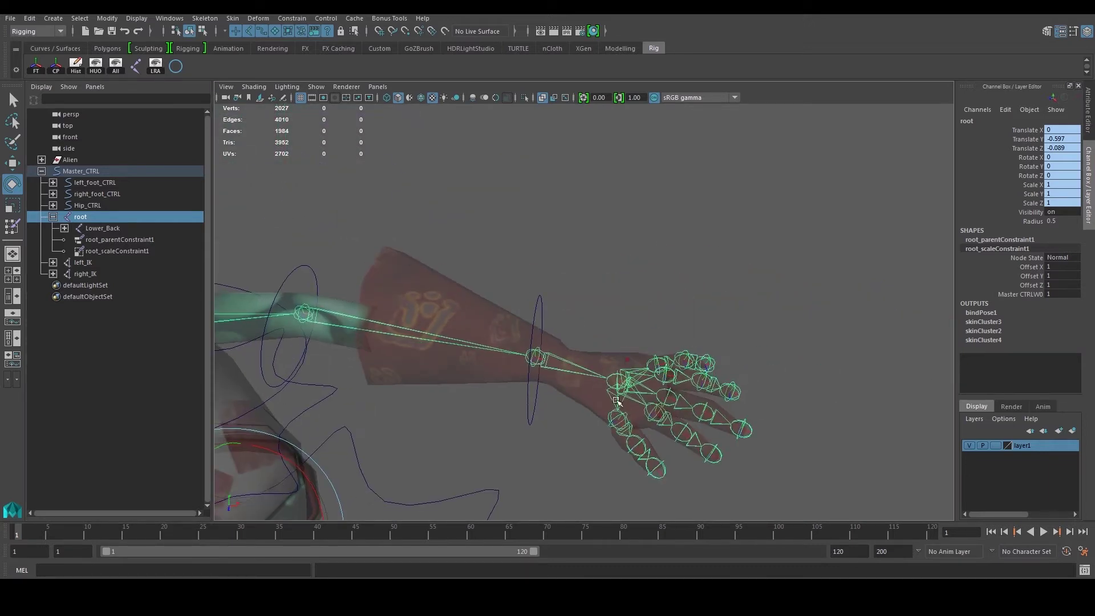
{"action": "right_click_drag", "start_coordinate": [604, 398], "coordinate": [560, 378], "text": "alt"}
{"action": "left_click_drag", "start_coordinate": [559, 378], "coordinate": [659, 311], "text": "alt"}
{"action": "middle_click_drag", "start_coordinate": [679, 391], "coordinate": [692, 267], "text": "alt"}
{"action": "right_click_drag", "start_coordinate": [692, 267], "coordinate": [670, 292], "text": "alt"}
{"action": "middle_click_drag", "start_coordinate": [631, 375], "coordinate": [648, 265], "text": "alt"}
Clear the selection and examine the coloured joints through the hips, torso and arms
{"action": "left_click", "coordinate": [704, 302]}
{"action": "left_click_drag", "start_coordinate": [704, 303], "coordinate": [631, 331], "text": "alt"}
{"action": "scroll", "coordinate": [541, 322], "scroll_direction": "up", "scroll_amount": 6}
{"action": "middle_click_drag", "start_coordinate": [558, 392], "coordinate": [576, 297], "text": "alt"}
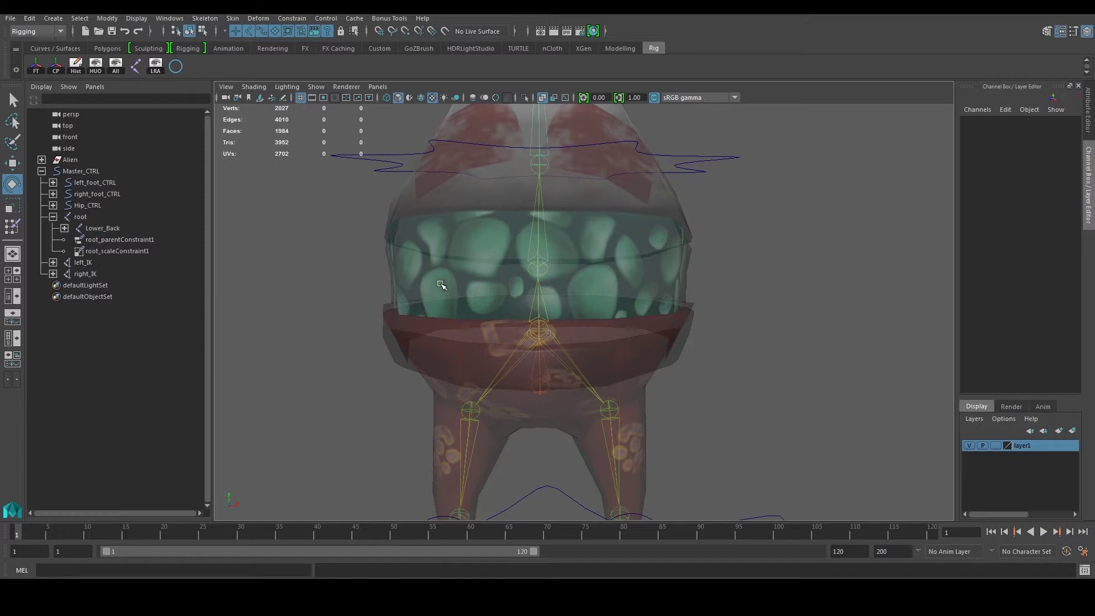
{"action": "left_click_drag", "start_coordinate": [439, 286], "coordinate": [638, 335], "text": "alt"}
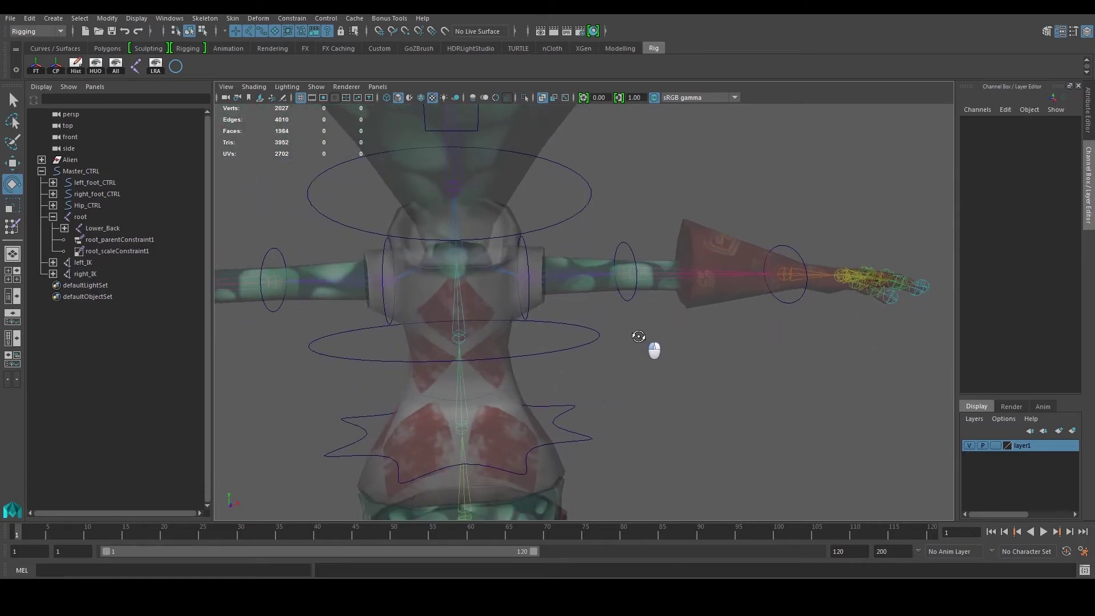
{"action": "middle_click_drag", "start_coordinate": [589, 317], "coordinate": [586, 337], "text": "alt"}
{"action": "scroll", "coordinate": [581, 329], "scroll_direction": "down", "scroll_amount": 4}
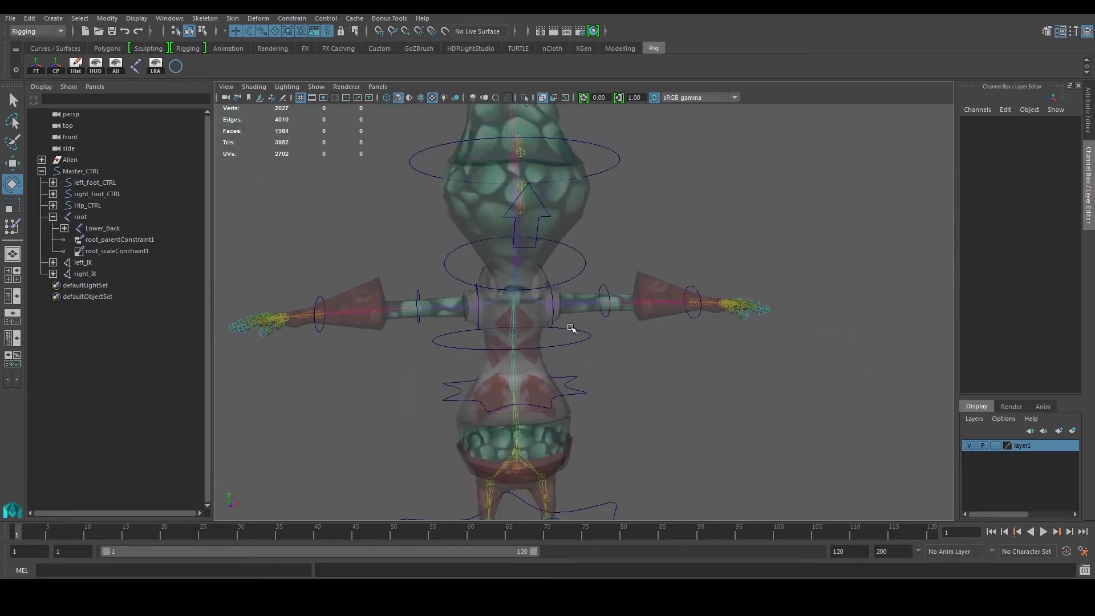
Rotate the right shoulder control to raise the arm and inspect how the shoulder mesh deforms
{"action": "left_click", "coordinate": [555, 317]}
{"action": "left_click_drag", "start_coordinate": [620, 240], "coordinate": [567, 224]}
{"action": "left_click_drag", "start_coordinate": [596, 342], "coordinate": [669, 428], "text": "alt"}
{"action": "left_click", "coordinate": [669, 428]}
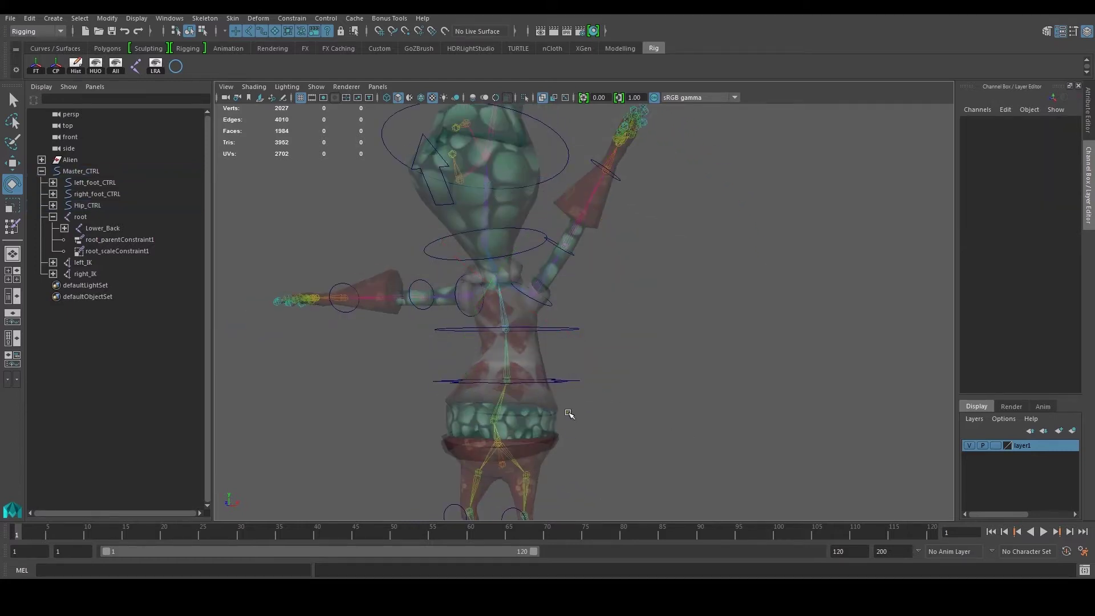
{"action": "left_click_drag", "start_coordinate": [440, 312], "coordinate": [526, 405], "text": "alt"}
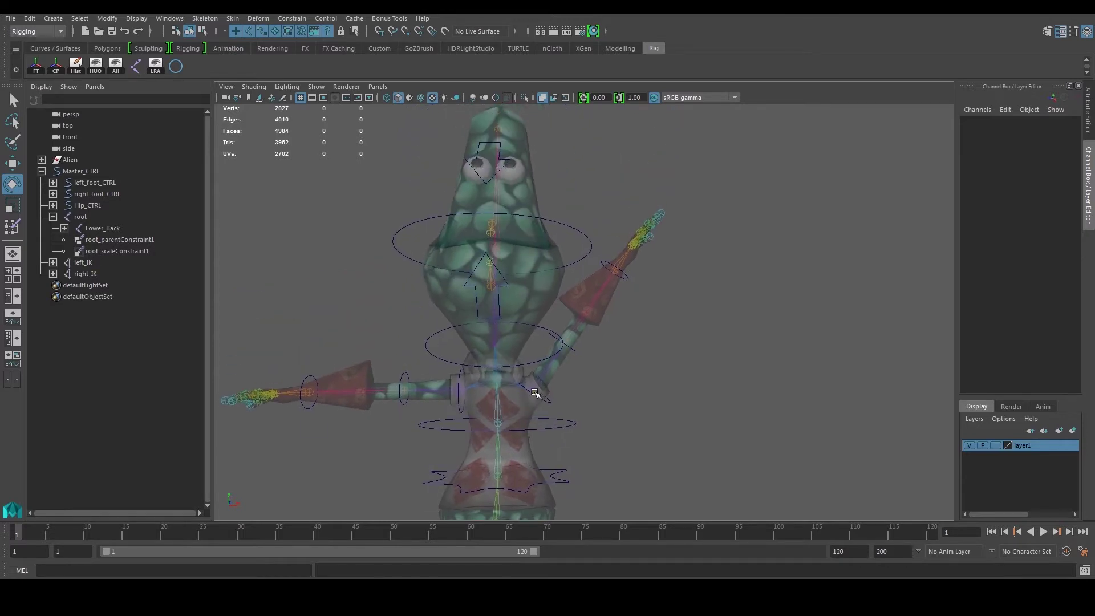
{"action": "scroll", "coordinate": [547, 429], "scroll_direction": "up", "scroll_amount": 5}
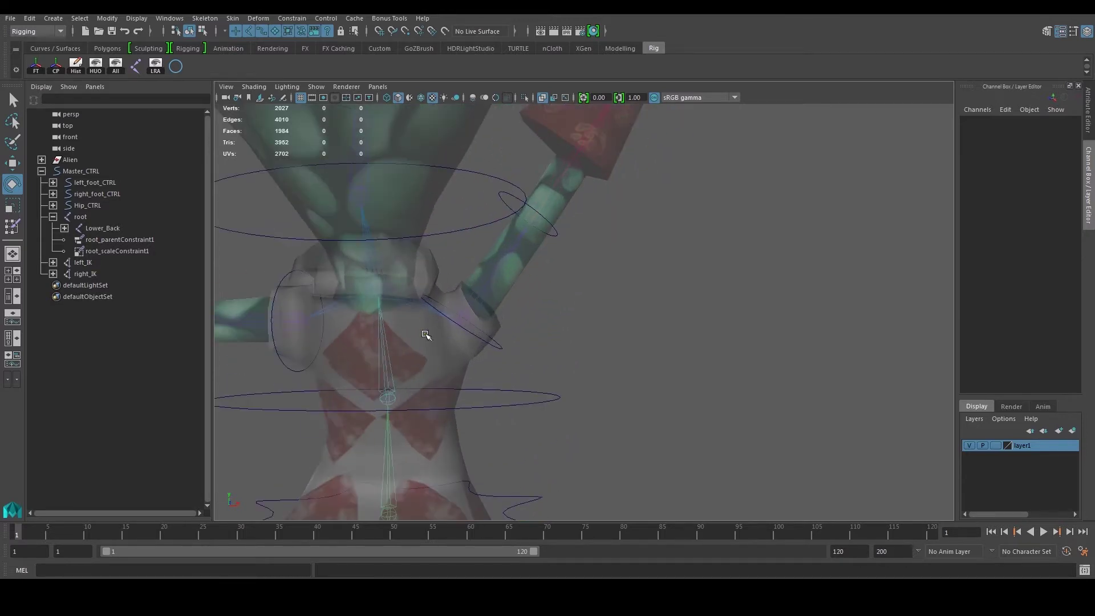
Undo the right shoulder control's test rotation and clear the selection
{"action": "left_click", "coordinate": [481, 336]}
{"action": "key", "text": "ctrl+z"}
{"action": "left_click", "coordinate": [635, 240]}
{"action": "scroll", "coordinate": [618, 262], "scroll_direction": "down", "scroll_amount": 5}
{"action": "middle_click_drag", "start_coordinate": [605, 271], "coordinate": [635, 296], "text": "alt"}
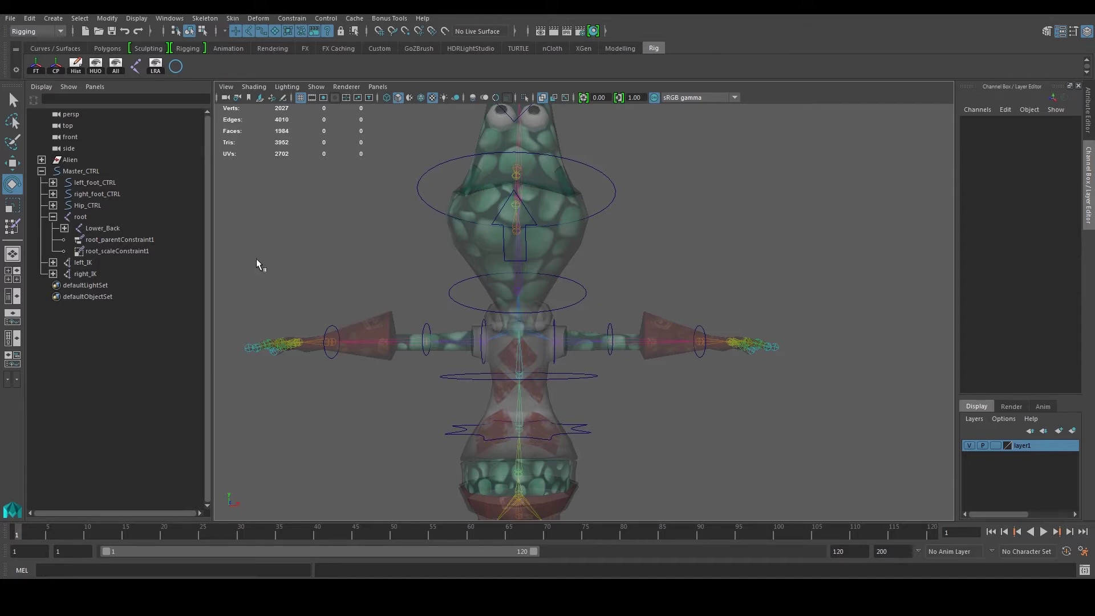
Start Paint Skin Weights on the Alien group and open the tool's settings
{"action": "left_click", "coordinate": [70, 160]}
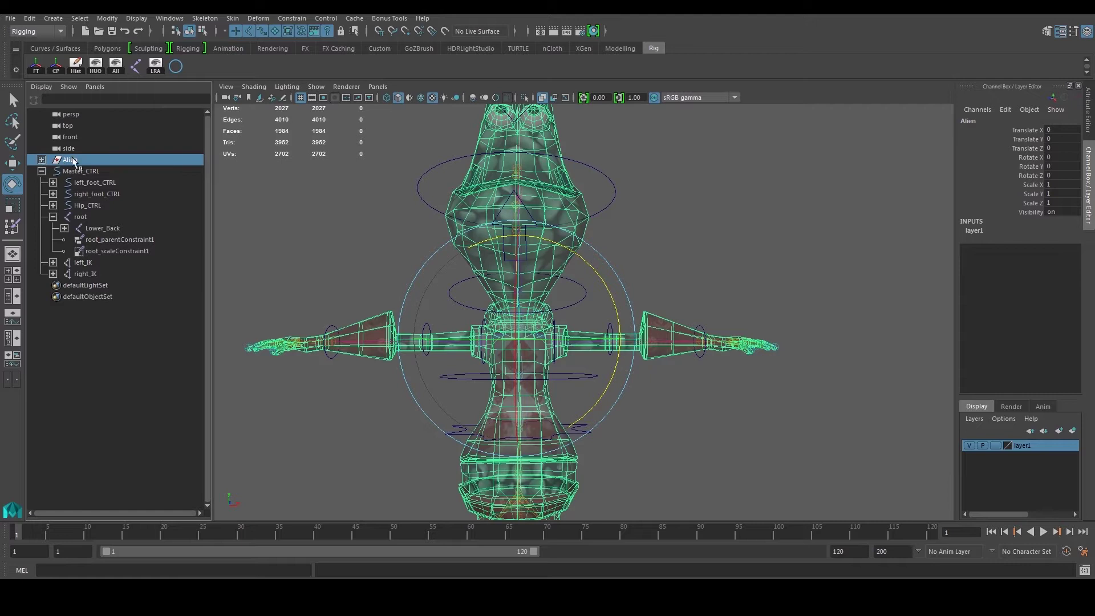
{"action": "left_click", "coordinate": [233, 18]}
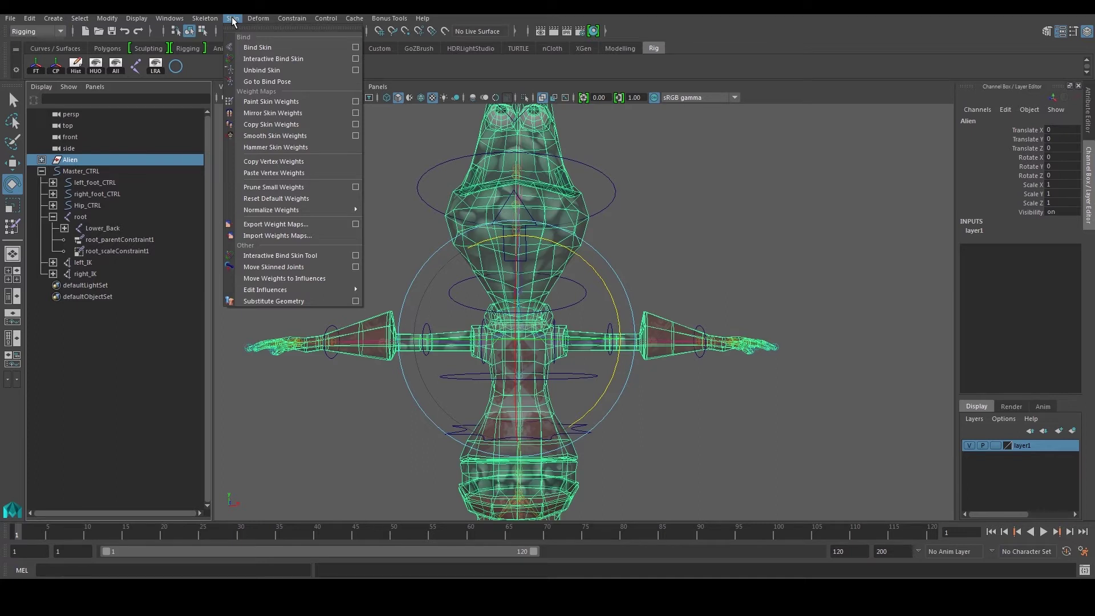
{"action": "left_click", "coordinate": [265, 101]}
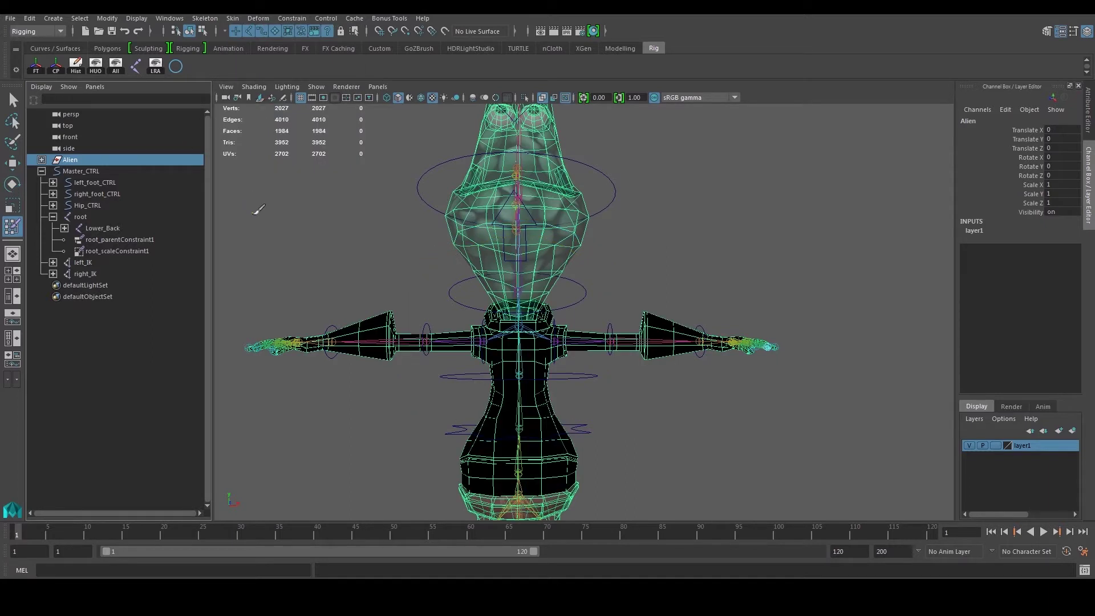
{"action": "double_click", "coordinate": [10, 230]}
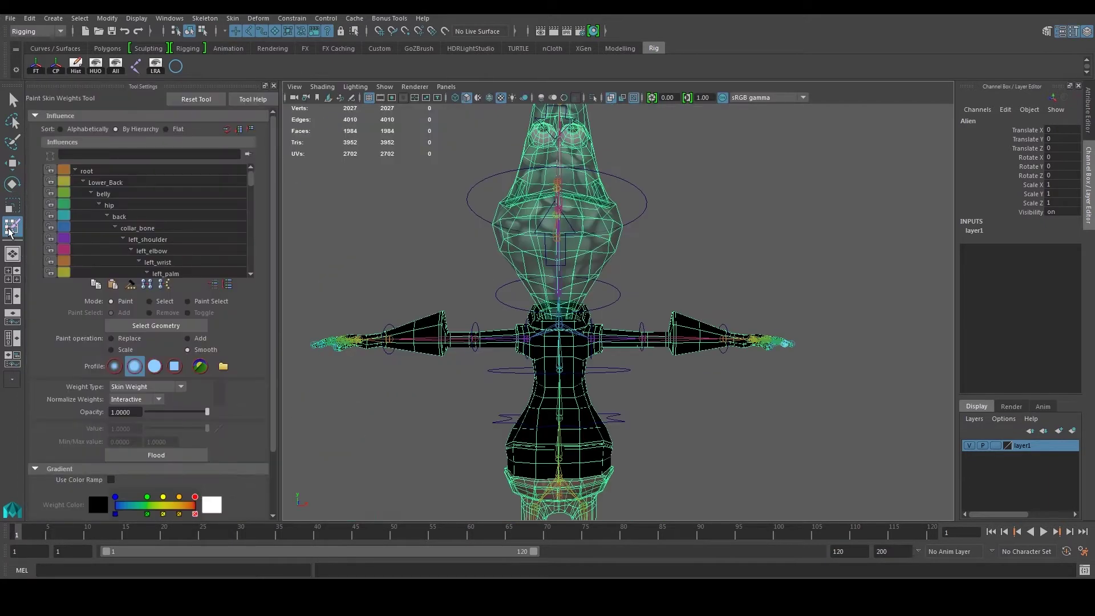
Step through the influences from Lower_Back up the spine to left_elbow to view each joint's weights on the mesh
{"action": "left_click", "coordinate": [143, 182]}
{"action": "left_click", "coordinate": [135, 208]}
{"action": "left_click", "coordinate": [138, 218]}
{"action": "left_click", "coordinate": [139, 229]}
{"action": "left_click", "coordinate": [142, 241]}
{"action": "left_click", "coordinate": [144, 251]}
{"action": "scroll", "coordinate": [249, 185], "scroll_direction": "down", "scroll_amount": 3}
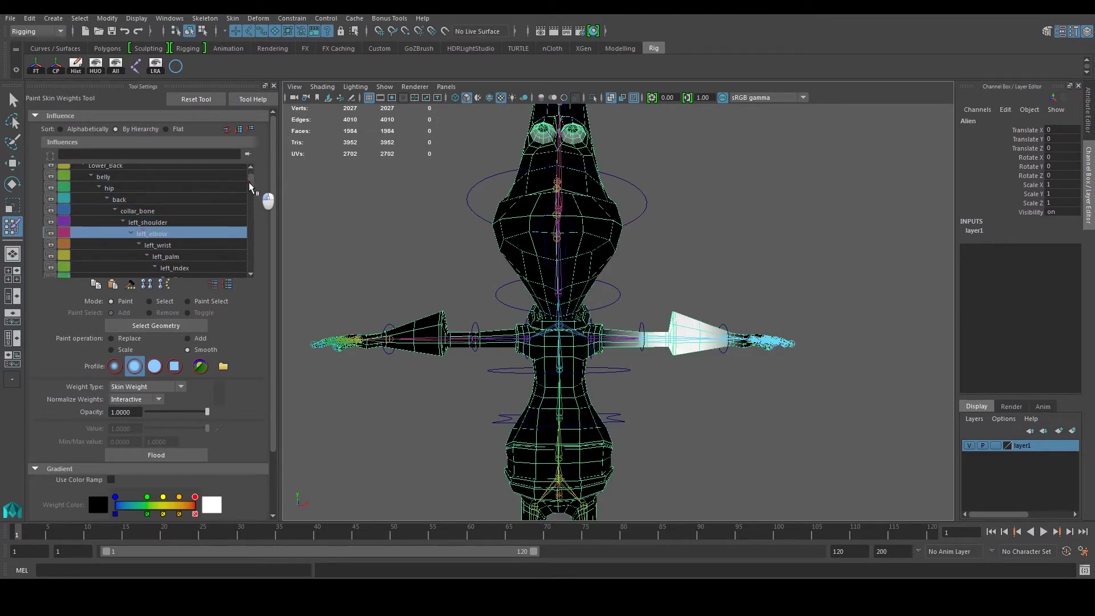
Examine the left_elbow influence's weights on the arm and sleeve from the front and back
{"action": "scroll", "coordinate": [628, 314], "scroll_direction": "up", "scroll_amount": 5}
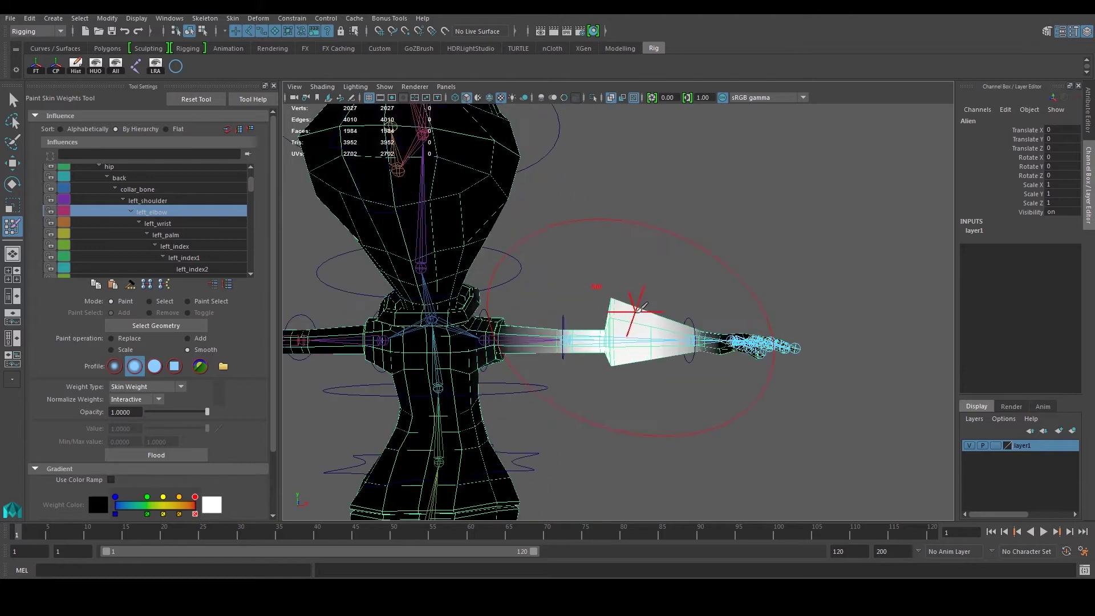
{"action": "scroll", "coordinate": [639, 330], "scroll_direction": "up", "scroll_amount": 4}
{"action": "left_click_drag", "start_coordinate": [604, 356], "coordinate": [439, 379], "text": "alt"}
{"action": "scroll", "coordinate": [570, 359], "scroll_direction": "up", "scroll_amount": 5}
{"action": "left_click_drag", "start_coordinate": [570, 359], "coordinate": [539, 295], "text": "alt"}
{"action": "scroll", "coordinate": [523, 329], "scroll_direction": "down", "scroll_amount": 3}
{"action": "scroll", "coordinate": [576, 317], "scroll_direction": "down", "scroll_amount": 2}
{"action": "middle_click_drag", "start_coordinate": [576, 317], "coordinate": [524, 297], "text": "alt"}
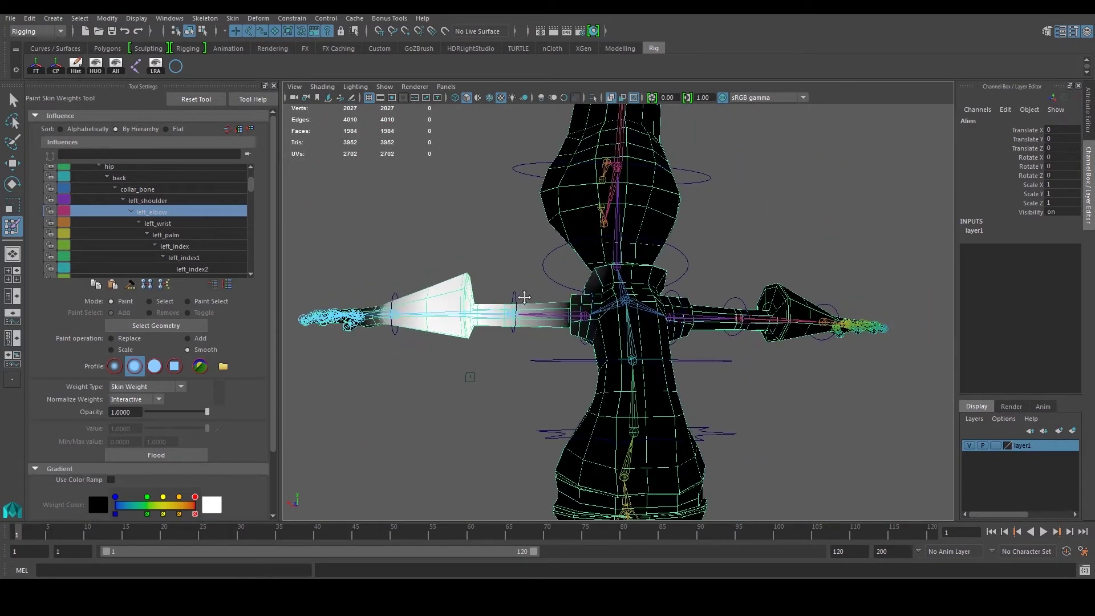
Show the root influence and examine its weights around the pelvis and upper legs
{"action": "scroll", "coordinate": [147, 208], "scroll_direction": "up", "scroll_amount": 1}
{"action": "scroll", "coordinate": [147, 208], "scroll_direction": "up", "scroll_amount": 1}
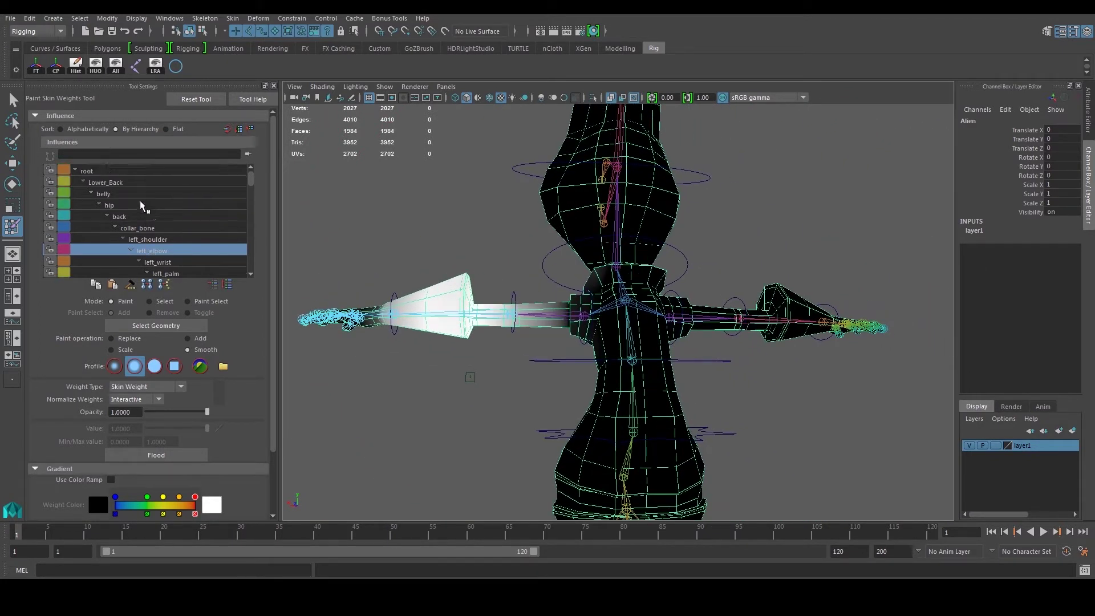
{"action": "left_click", "coordinate": [107, 174]}
{"action": "left_click_drag", "start_coordinate": [531, 354], "coordinate": [630, 324], "text": "alt"}
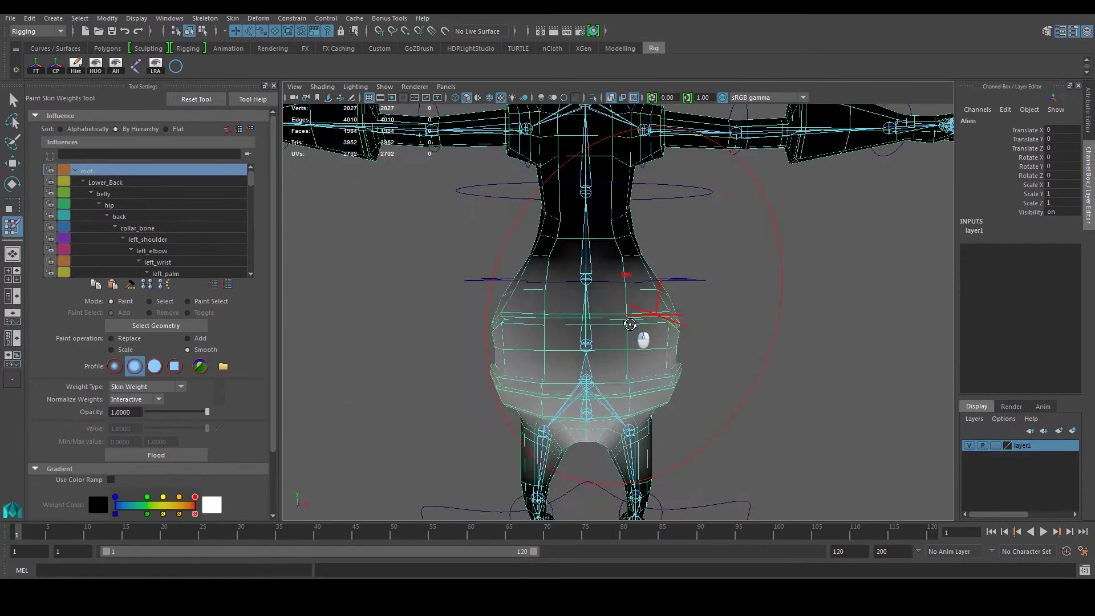
{"action": "middle_click_drag", "start_coordinate": [587, 435], "coordinate": [593, 342], "text": "alt"}
{"action": "scroll", "coordinate": [593, 342], "scroll_direction": "up", "scroll_amount": 4}
{"action": "left_click_drag", "start_coordinate": [596, 341], "coordinate": [573, 143], "text": "alt"}
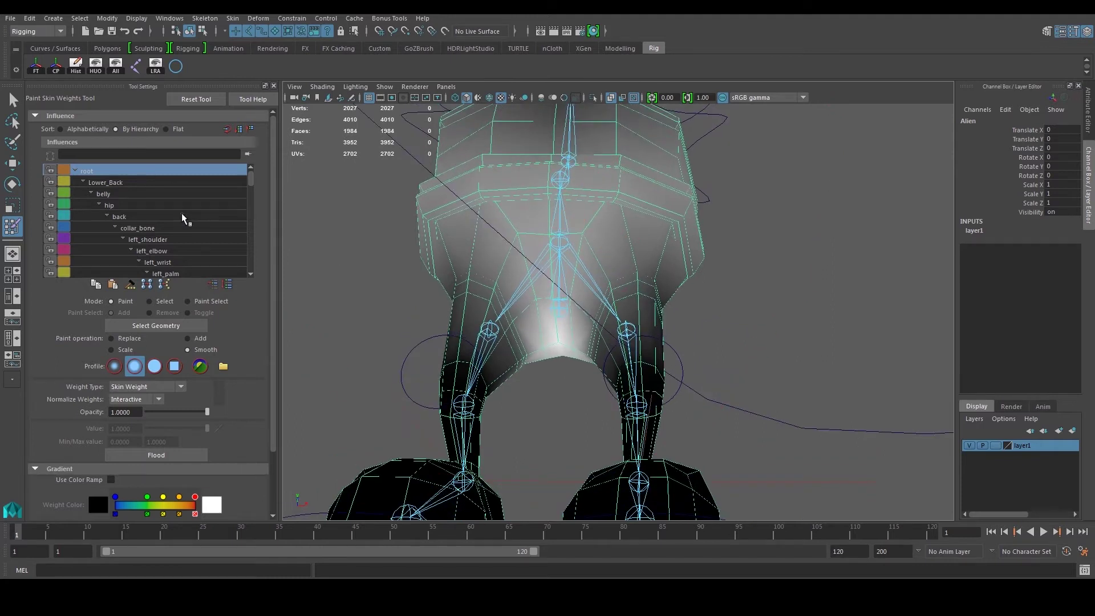
Show the Lower_Back and belly influences in turn and compare their weights across the belly and hips
{"action": "left_click", "coordinate": [106, 182]}
{"action": "left_click_drag", "start_coordinate": [513, 285], "coordinate": [459, 285], "text": "alt"}
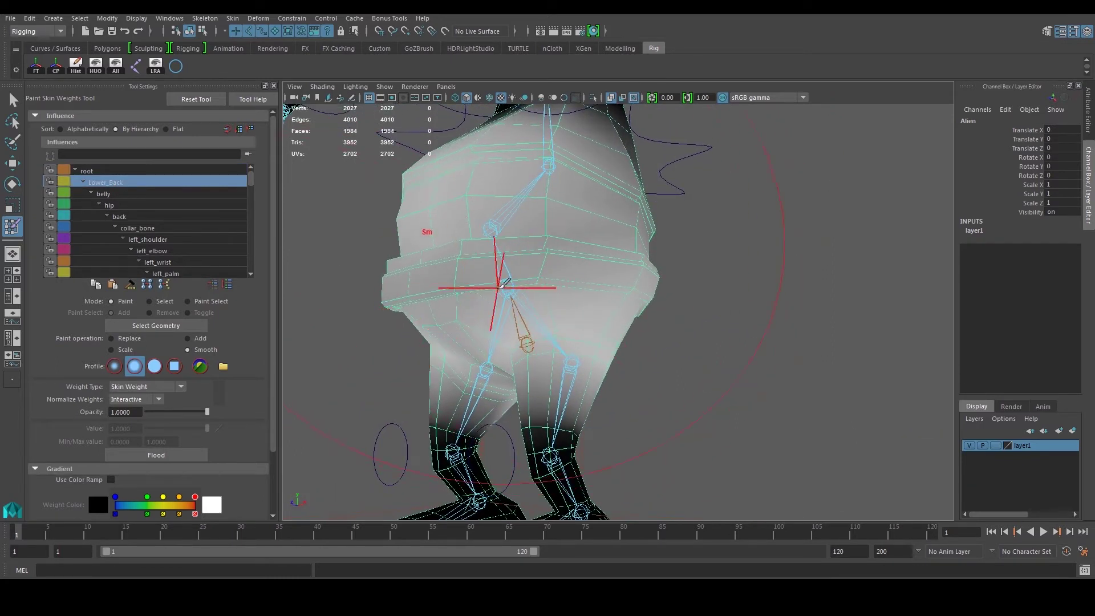
{"action": "left_click", "coordinate": [105, 194]}
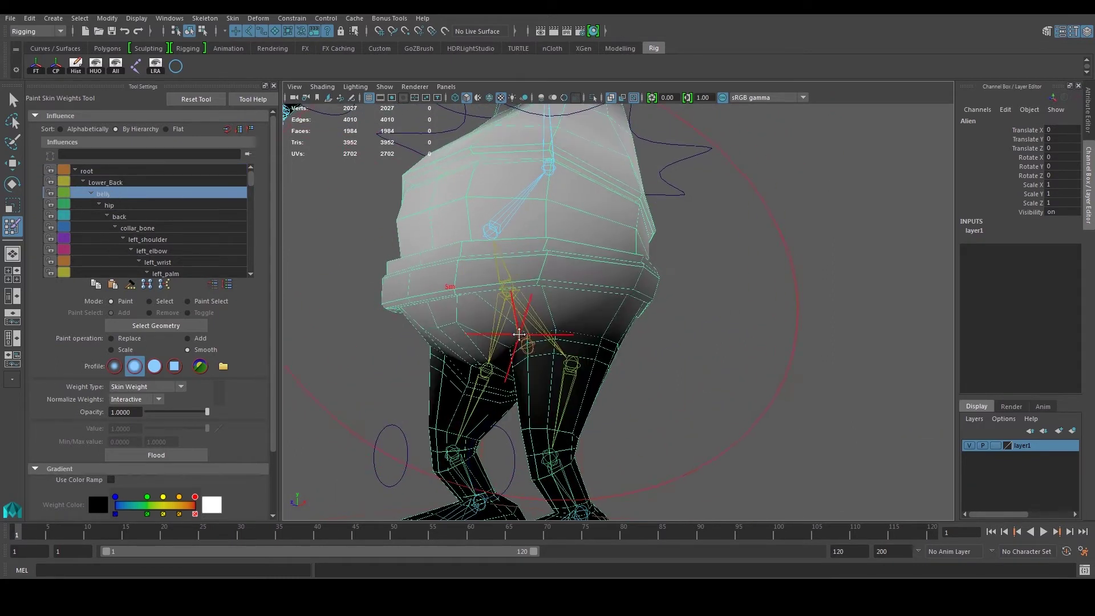
{"action": "scroll", "coordinate": [564, 342], "scroll_direction": "down", "scroll_amount": 5}
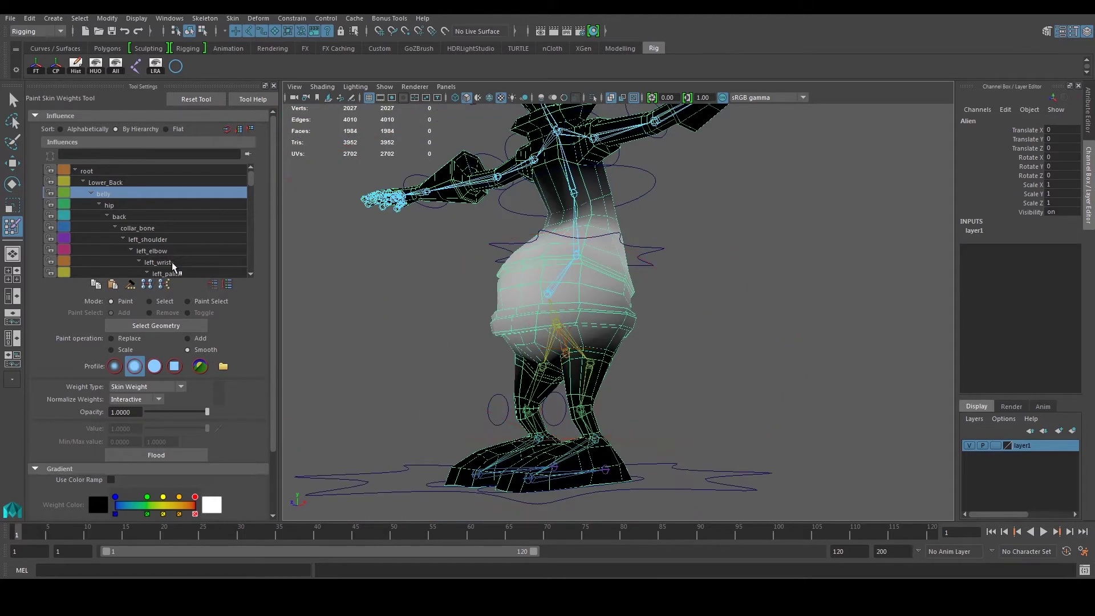
{"action": "scroll", "coordinate": [178, 252], "scroll_direction": "down", "scroll_amount": 1}
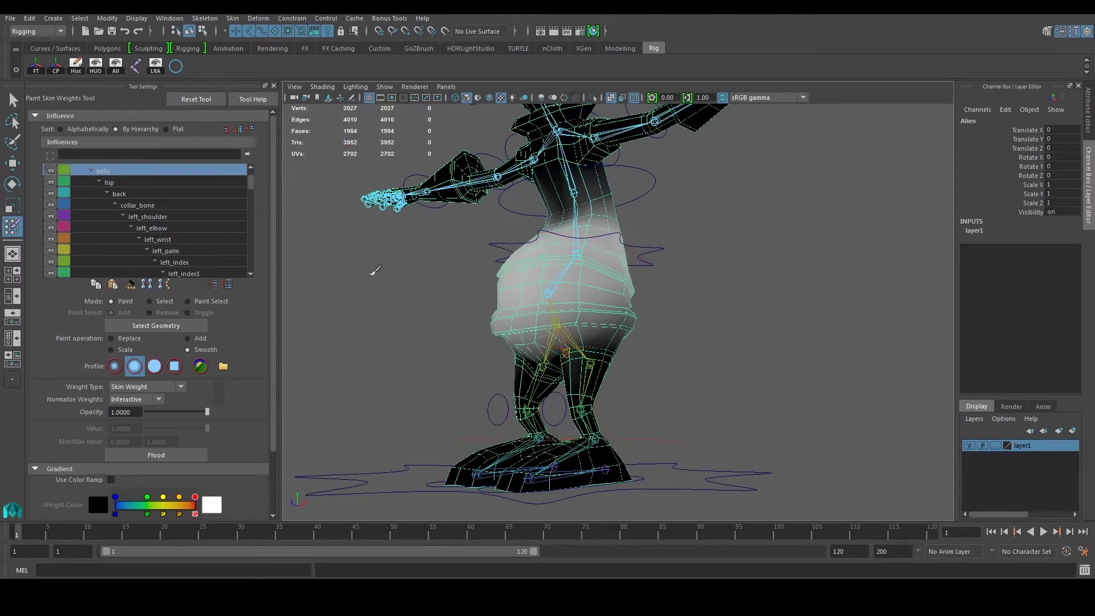
{"action": "scroll", "coordinate": [505, 292], "scroll_direction": "up", "scroll_amount": 5}
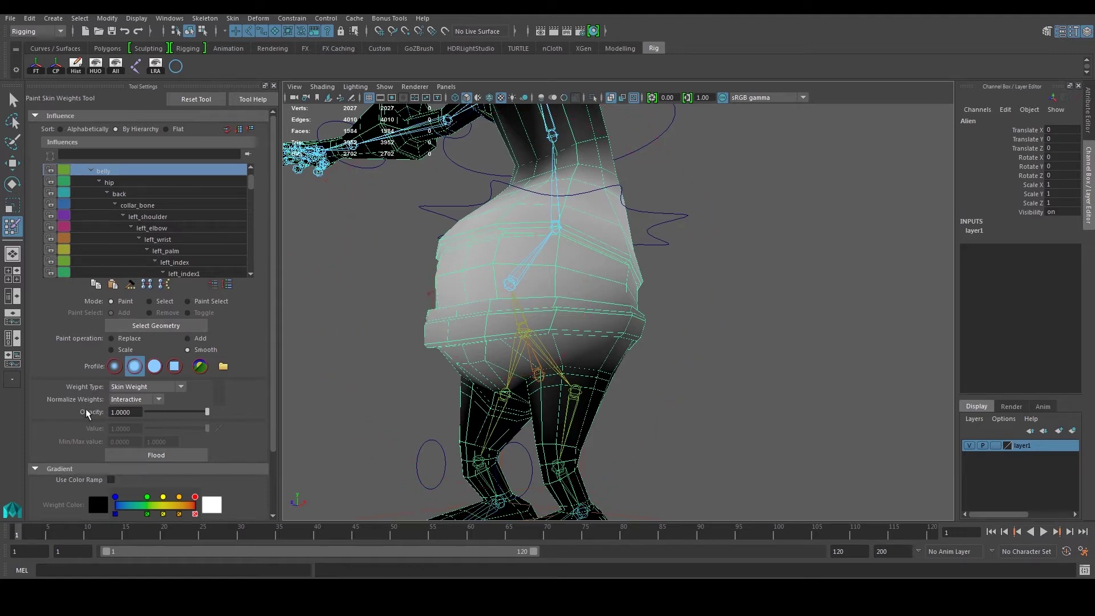
{"action": "left_click_drag", "start_coordinate": [497, 276], "coordinate": [549, 302], "text": "alt"}
{"action": "middle_click_drag", "start_coordinate": [532, 277], "coordinate": [516, 399], "text": "alt"}
{"action": "mouse_move", "coordinate": [533, 303]}
{"action": "middle_mouse_down", "text": "alt"}
{"action": "mouse_move", "coordinate": [516, 385]}
{"action": "mouse_move", "coordinate": [557, 337]}
{"action": "mouse_move", "coordinate": [557, 274]}
{"action": "middle_mouse_up", "text": "alt"}
{"action": "scroll", "coordinate": [520, 359], "scroll_direction": "down", "scroll_amount": 3}
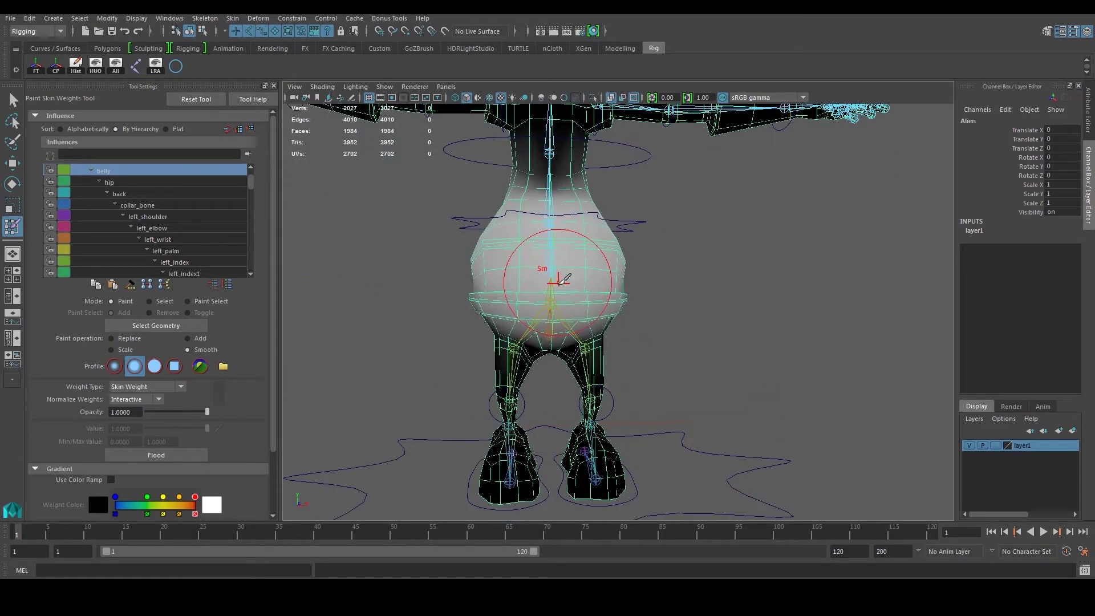
Leave weight painting, select the legs mesh and switch it to vertex selection
{"action": "key", "text": "w"}
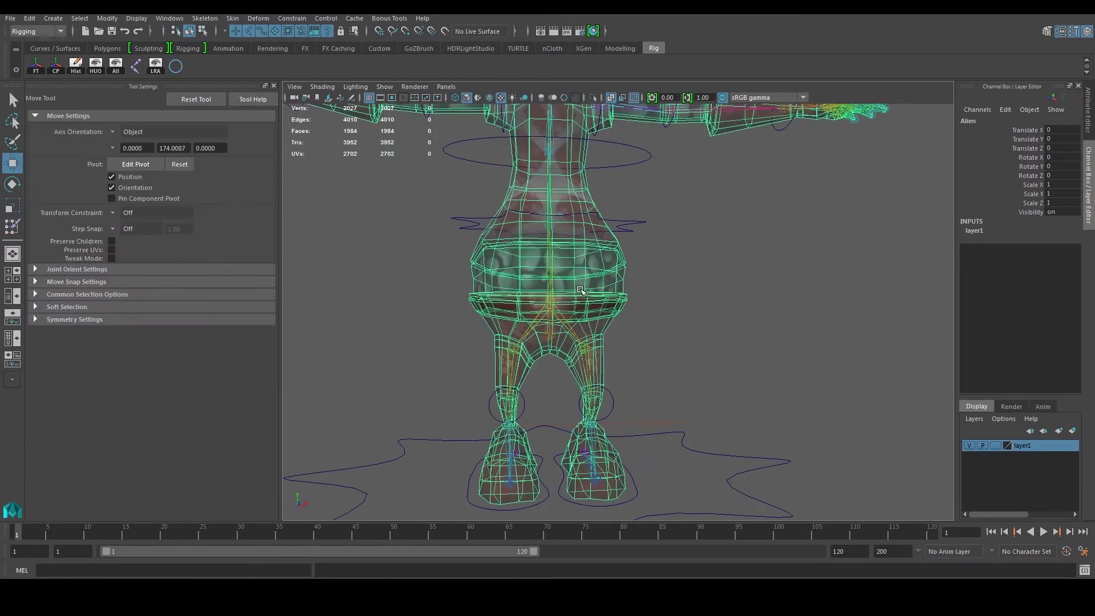
{"action": "left_click", "coordinate": [646, 300]}
{"action": "left_click", "coordinate": [599, 319]}
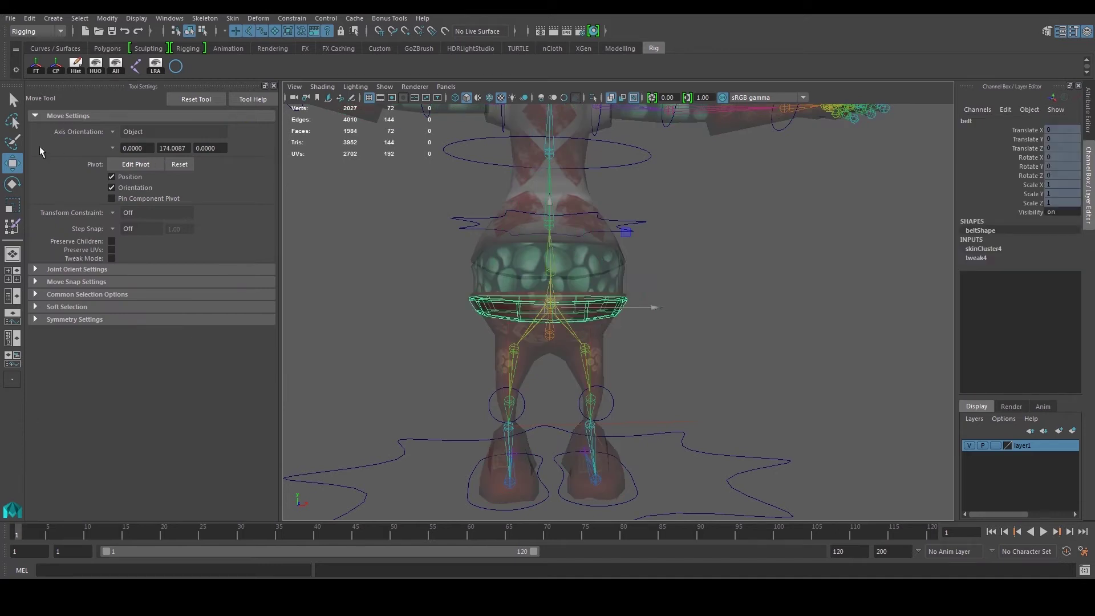
{"action": "left_click", "coordinate": [602, 367]}
{"action": "left_click_drag", "start_coordinate": [601, 367], "coordinate": [587, 277], "text": "alt"}
{"action": "right_click", "coordinate": [584, 278]}
{"action": "right_click_drag", "start_coordinate": [585, 278], "coordinate": [563, 289]}
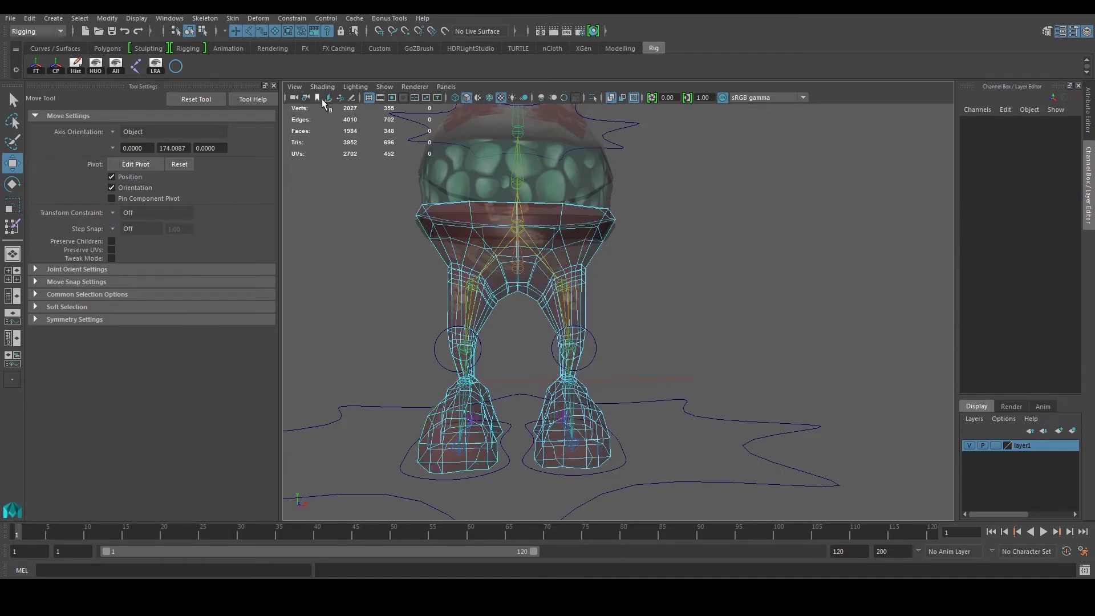
Select all vertices of the character's left leg and foot, including the inner thigh
{"action": "left_click", "coordinate": [248, 31]}
{"action": "left_click_drag", "start_coordinate": [514, 468], "coordinate": [604, 290]}
{"action": "key", "text": "ctrl+z"}
{"action": "left_click", "coordinate": [233, 32]}
{"action": "right_click_drag", "start_coordinate": [549, 294], "coordinate": [517, 285]}
{"action": "left_click_drag", "start_coordinate": [518, 286], "coordinate": [580, 326]}
{"action": "left_click_drag", "start_coordinate": [521, 433], "coordinate": [586, 309], "text": "shift"}
{"action": "scroll", "coordinate": [580, 337], "scroll_direction": "down", "scroll_amount": 4}
{"action": "left_click_drag", "start_coordinate": [562, 437], "coordinate": [622, 295], "text": "alt"}
{"action": "right_click_drag", "start_coordinate": [608, 289], "coordinate": [574, 281], "text": "alt"}
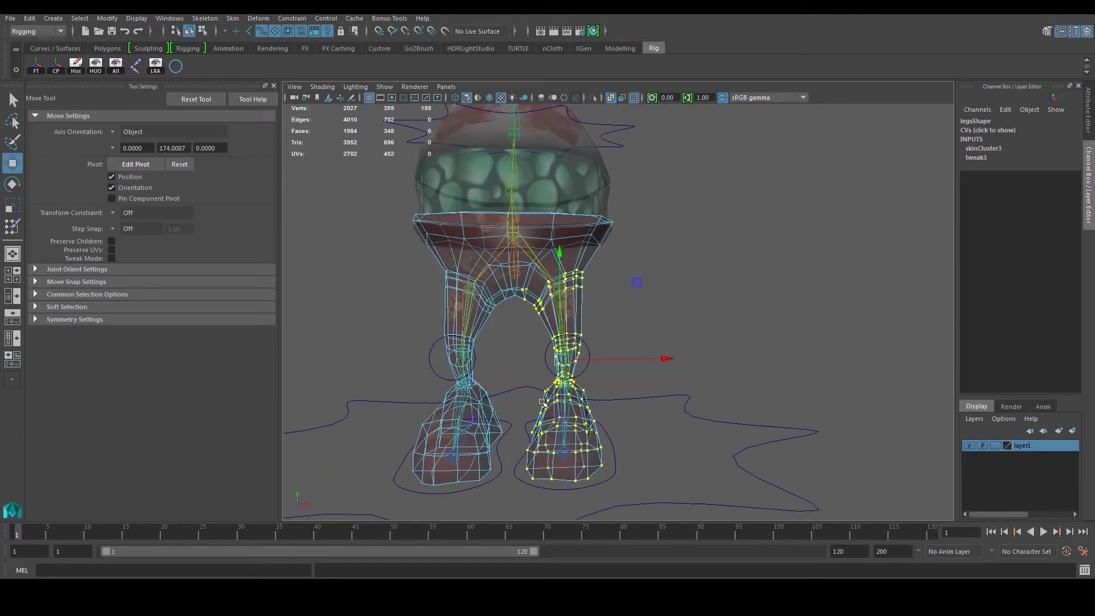
Open the Component Editor for the selected leg vertices and enlarge it to show every joint column
{"action": "left_click_drag", "start_coordinate": [521, 266], "coordinate": [522, 273], "text": "alt"}
{"action": "middle_click_drag", "start_coordinate": [535, 330], "coordinate": [532, 359], "text": "alt"}
{"action": "left_click", "coordinate": [170, 17]}
{"action": "mouse_move", "coordinate": [195, 48]}
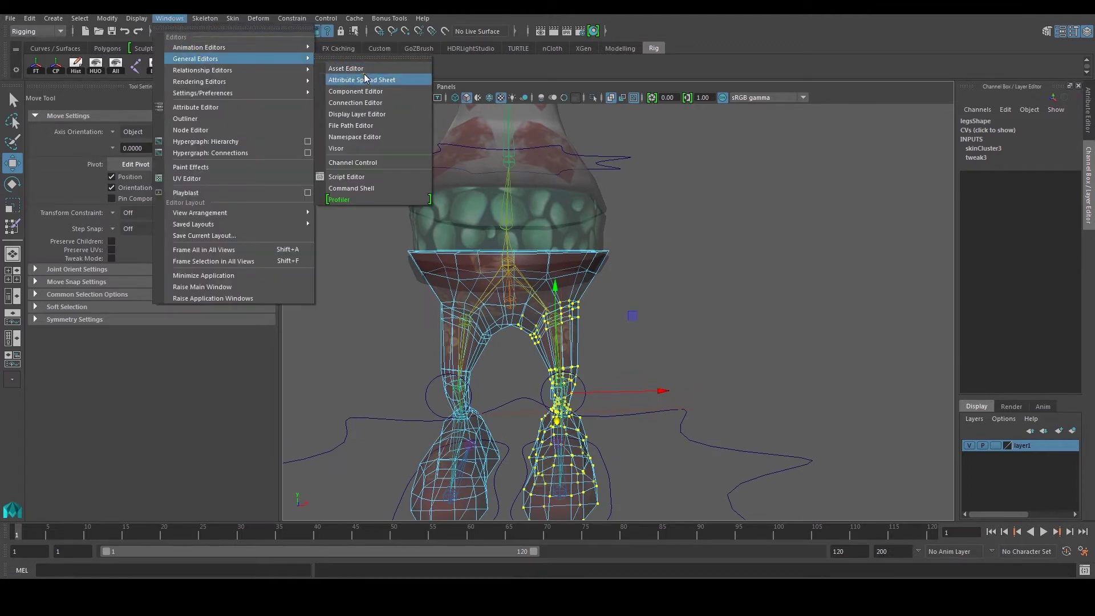
{"action": "left_click", "coordinate": [365, 91]}
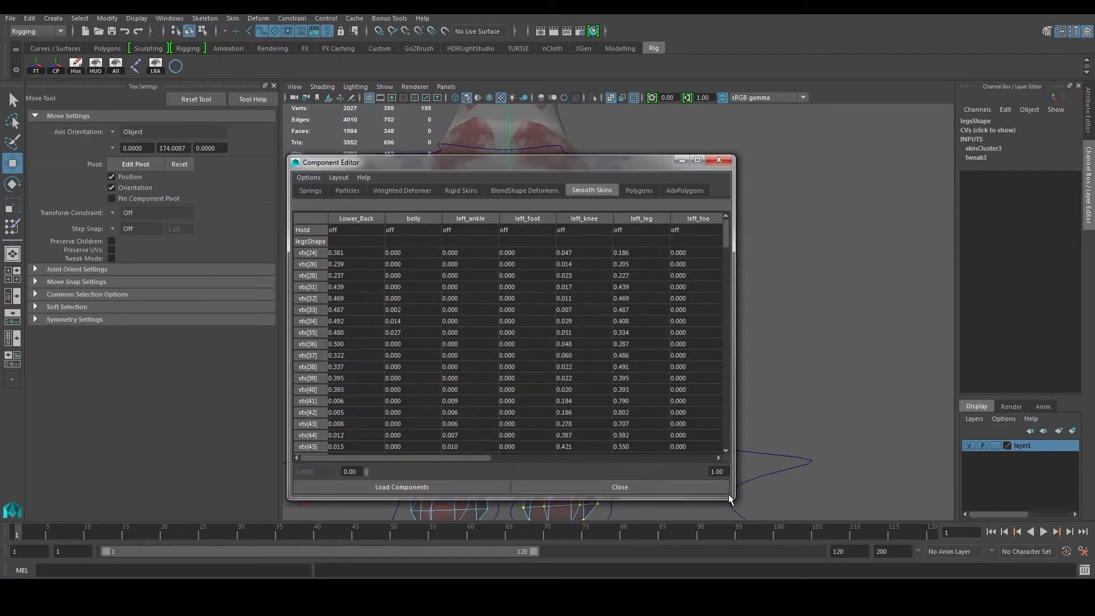
{"action": "left_click_drag", "start_coordinate": [733, 496], "coordinate": [1090, 567]}
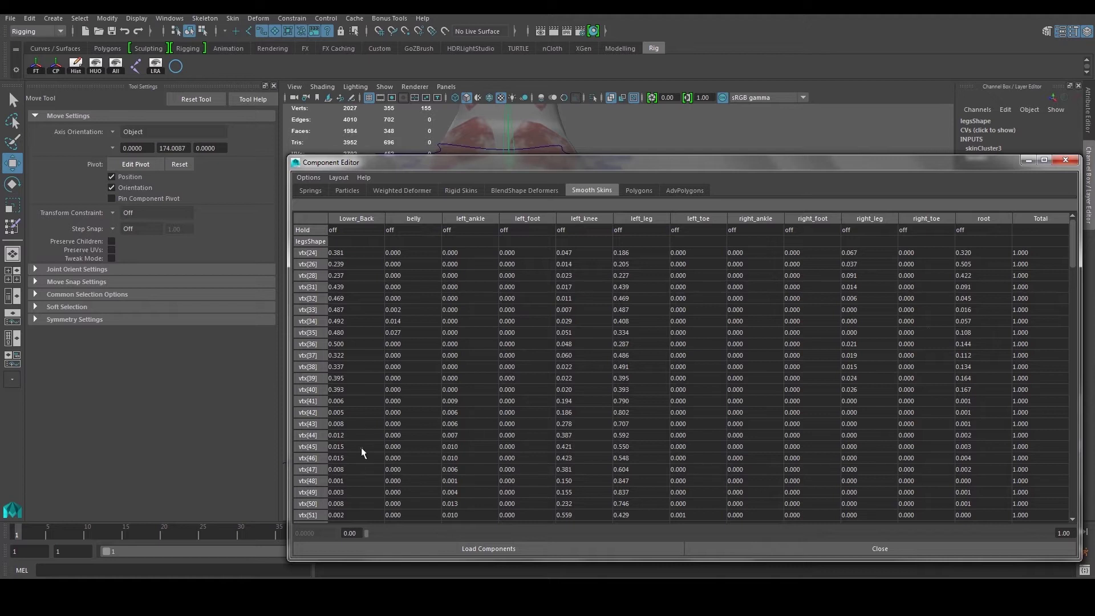
Look through the vertices' Smooth Skins weights and place the Component Editor beside the leg mesh for comparison
{"action": "left_click_drag", "start_coordinate": [1073, 240], "coordinate": [1075, 504]}
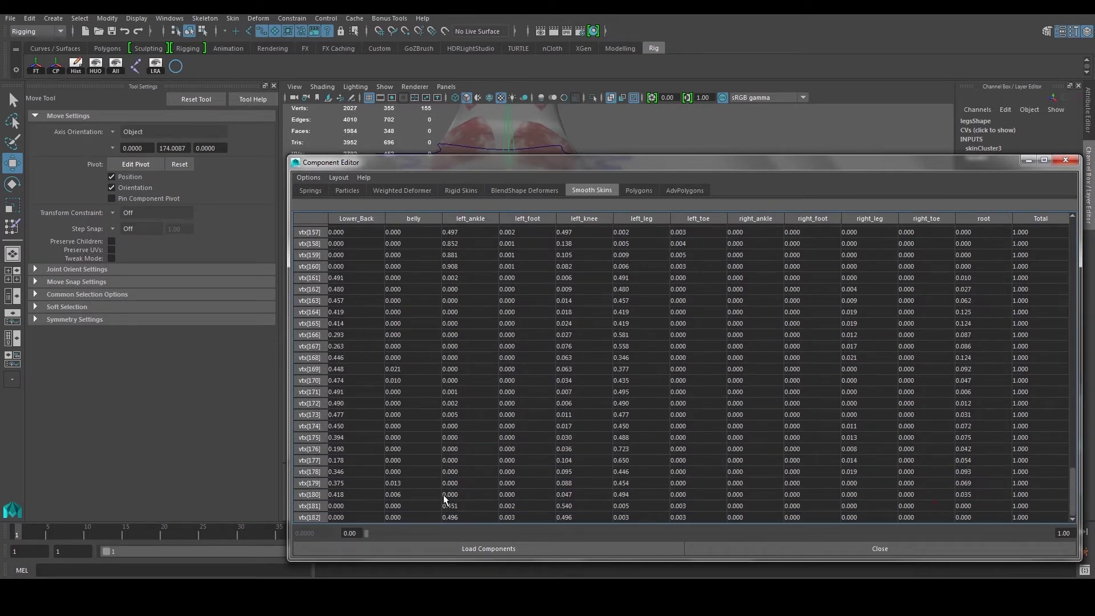
{"action": "left_click_drag", "start_coordinate": [1077, 484], "coordinate": [1076, 235]}
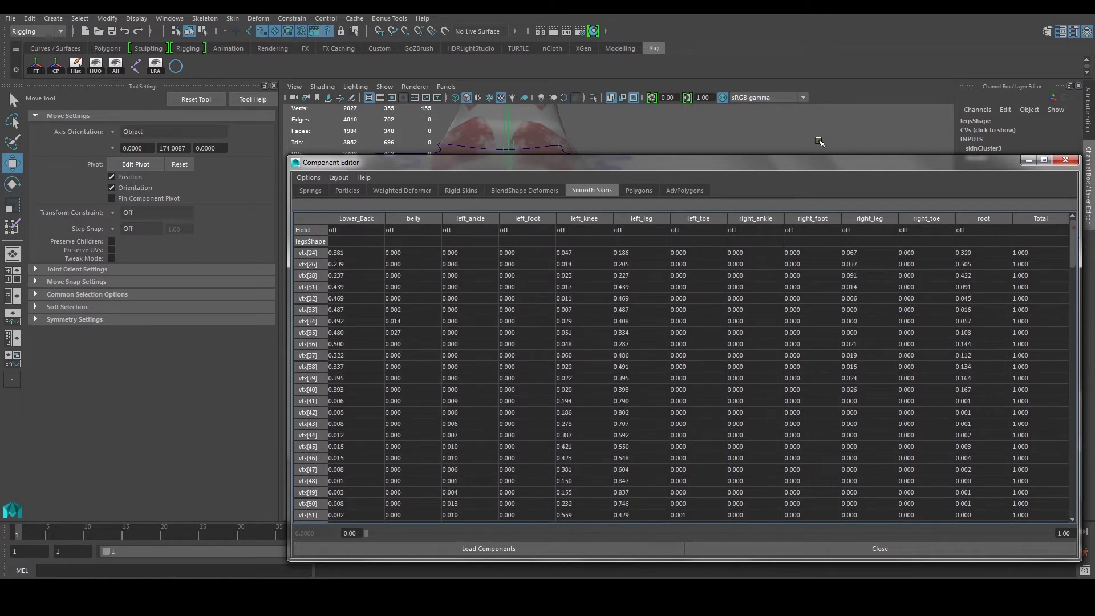
{"action": "left_click_drag", "start_coordinate": [808, 165], "coordinate": [262, 102]}
{"action": "middle_click_drag", "start_coordinate": [699, 220], "coordinate": [855, 240], "text": "alt"}
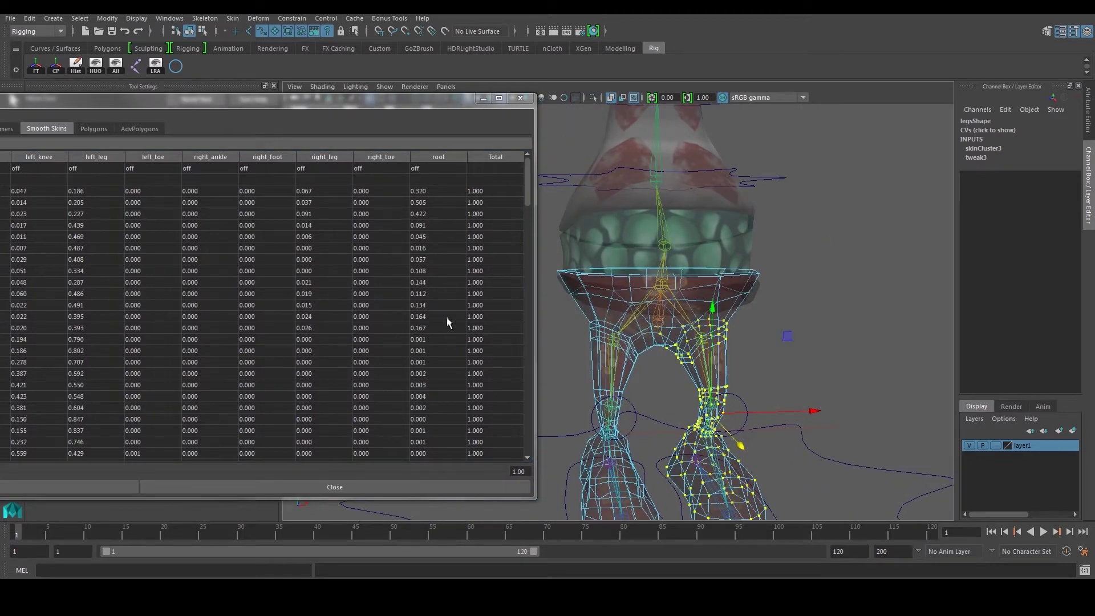
{"action": "left_click_drag", "start_coordinate": [535, 498], "coordinate": [567, 560]}
{"action": "left_click_drag", "start_coordinate": [753, 348], "coordinate": [727, 342], "text": "alt"}
{"action": "middle_click_drag", "start_coordinate": [727, 342], "coordinate": [778, 264], "text": "alt"}
{"action": "middle_click_drag", "start_coordinate": [665, 272], "coordinate": [670, 265], "text": "alt"}
{"action": "left_click_drag", "start_coordinate": [674, 276], "coordinate": [709, 283], "text": "alt"}
{"action": "left_click_drag", "start_coordinate": [736, 321], "coordinate": [710, 342], "text": "alt"}
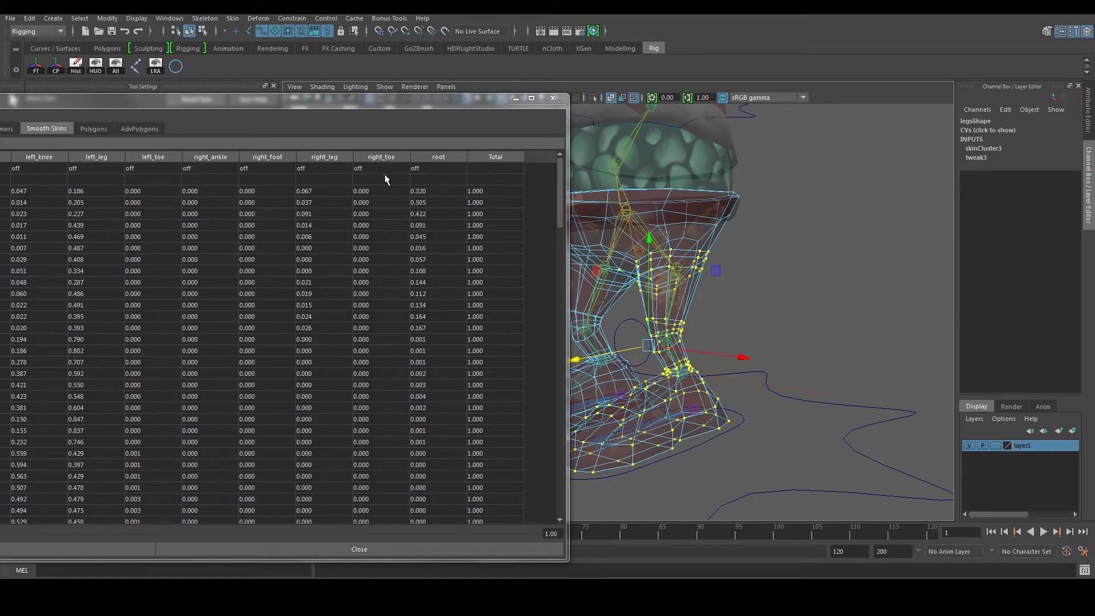
Set the right_ankle, right_foot, right_leg and right_toe weights to 0 for all selected left-leg vertices
{"action": "double_click", "coordinate": [203, 190]}
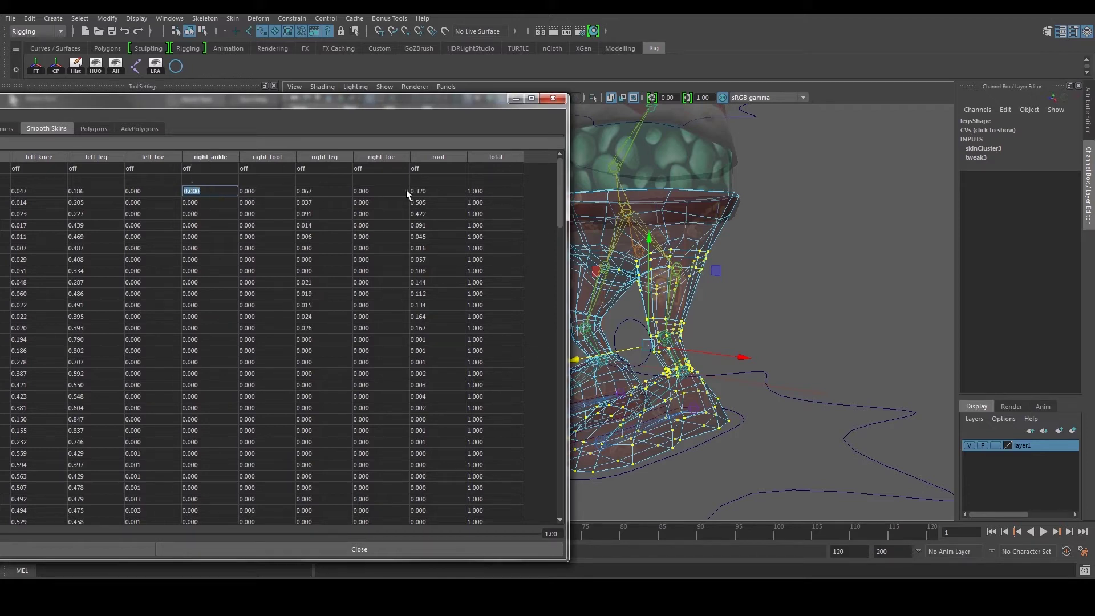
{"action": "left_click_drag", "start_coordinate": [558, 180], "coordinate": [577, 471]}
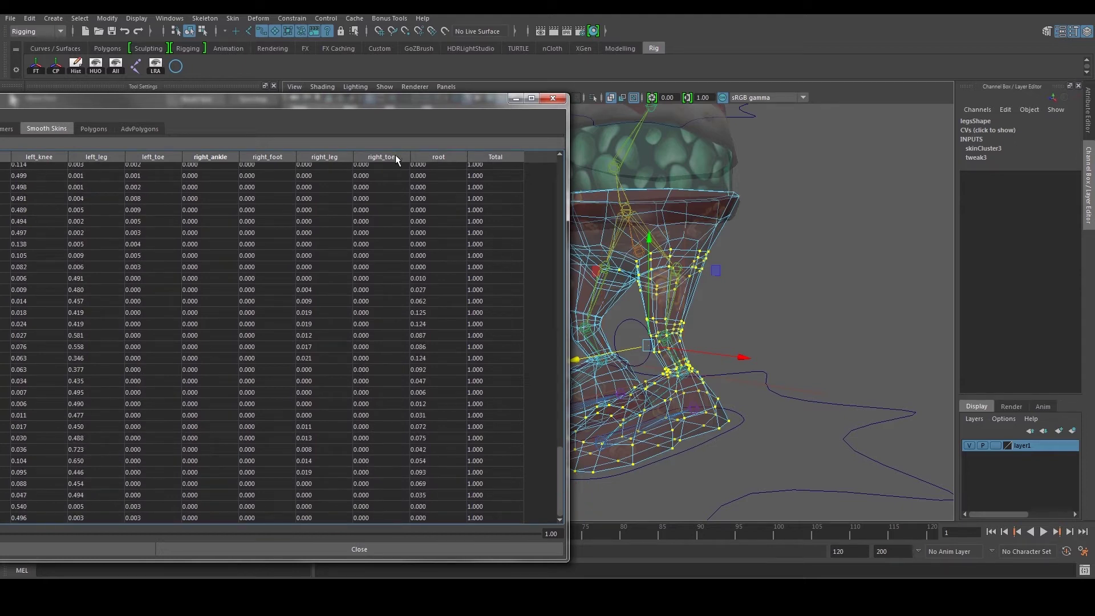
{"action": "left_click", "coordinate": [379, 517], "text": "shift"}
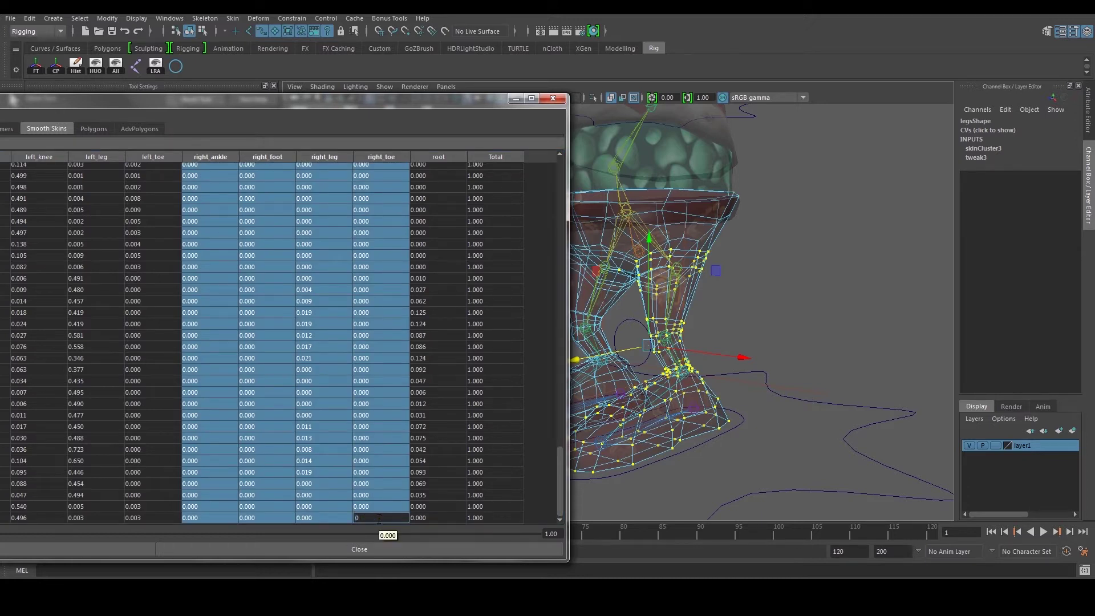
{"action": "type", "text": "0"}
{"action": "key", "text": "Return"}
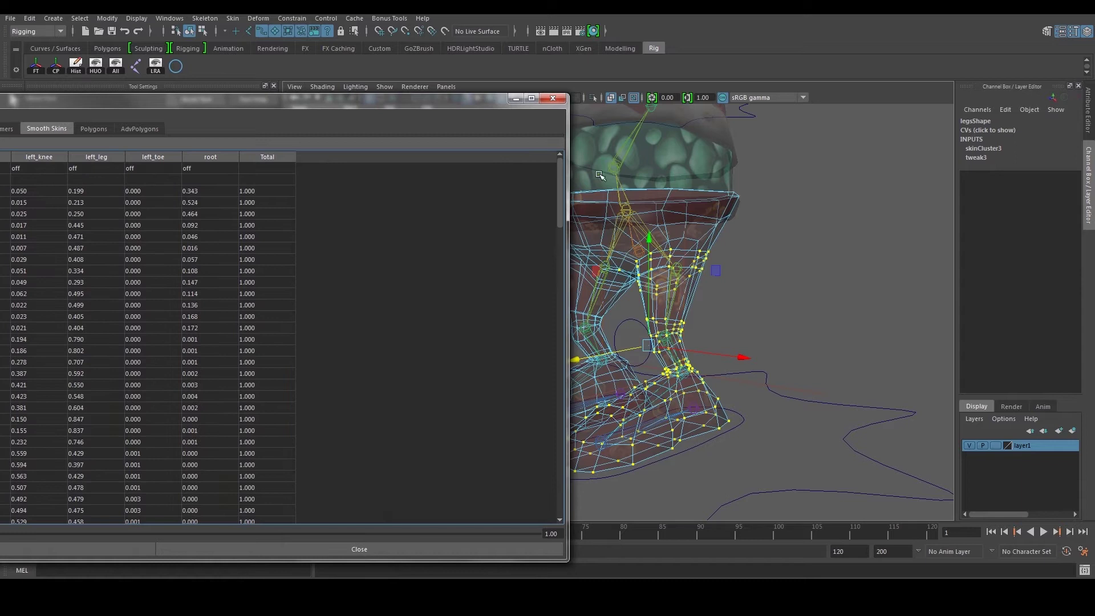
Rearrange the Component Editor beside the legs and review the remaining joint weights of the selected vertices
{"action": "left_click_drag", "start_coordinate": [703, 244], "coordinate": [767, 244], "text": "alt"}
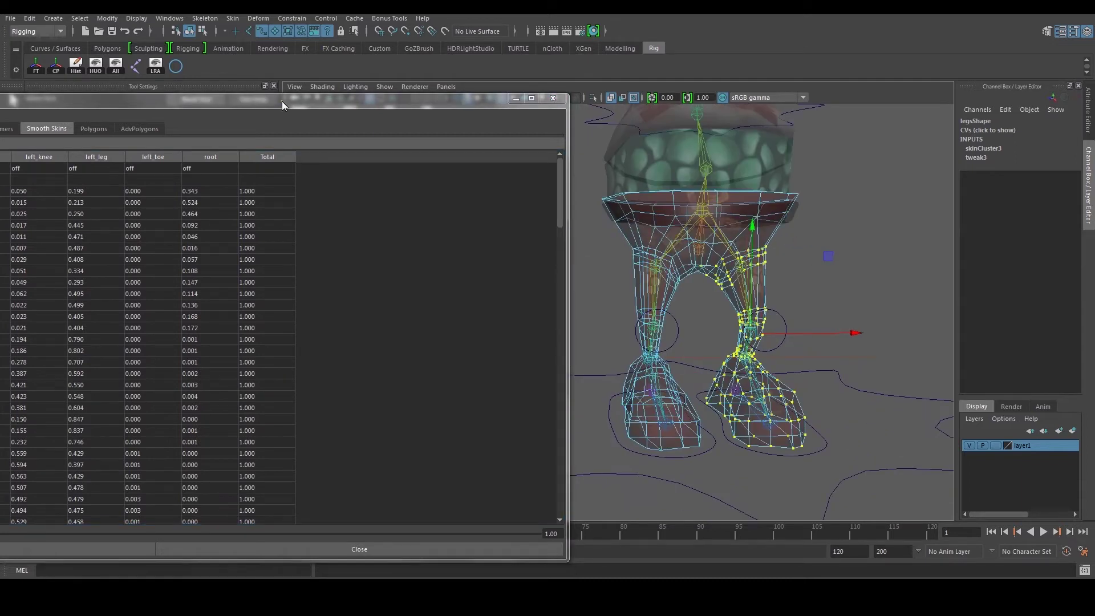
{"action": "left_click_drag", "start_coordinate": [271, 108], "coordinate": [511, 102]}
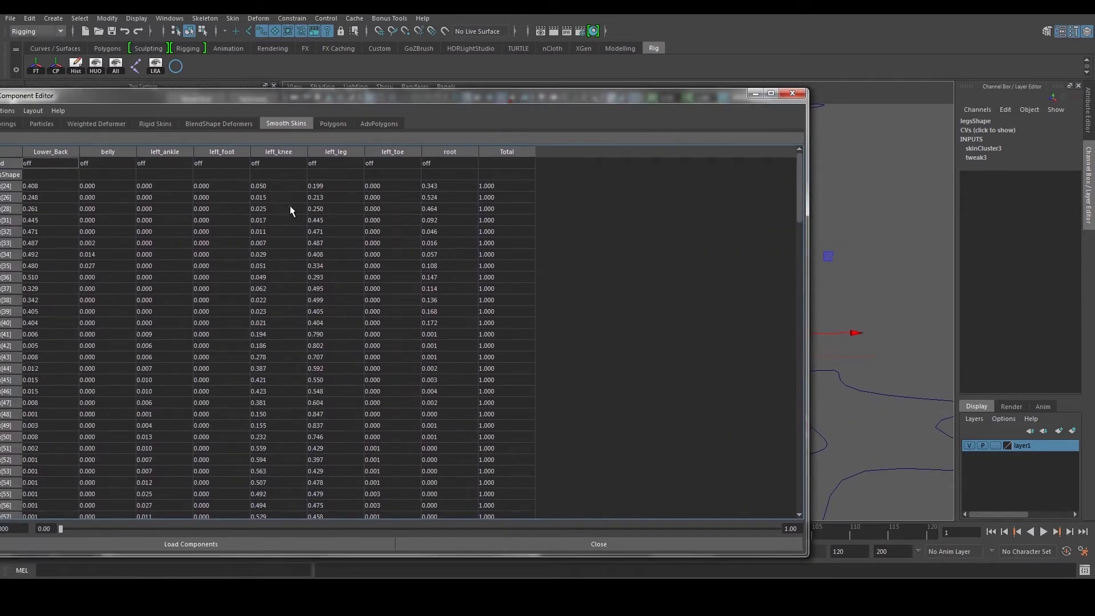
{"action": "left_click_drag", "start_coordinate": [806, 331], "coordinate": [646, 330]}
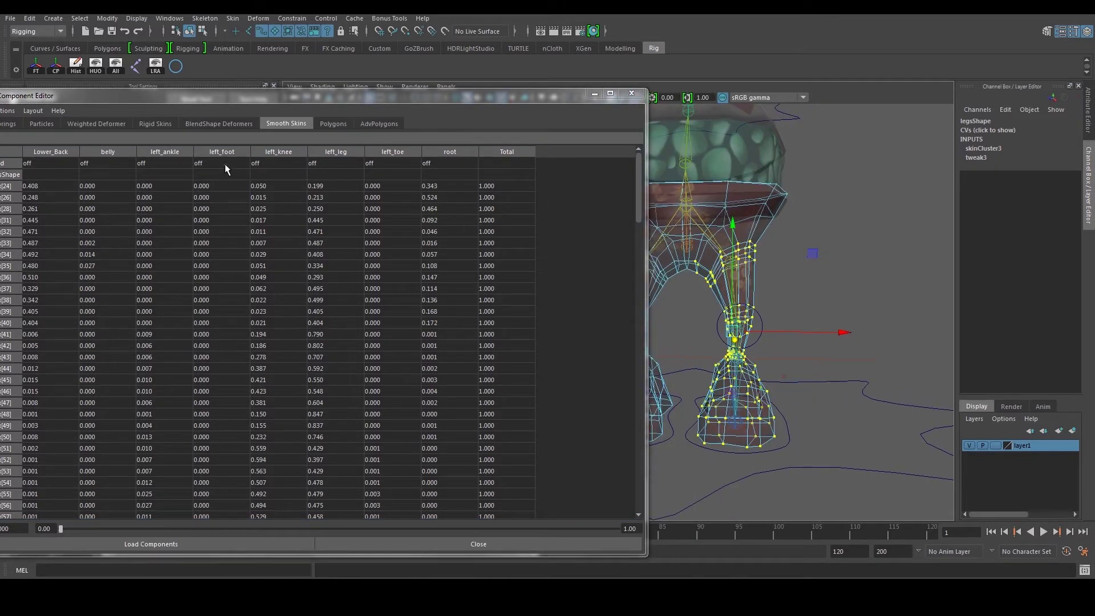
{"action": "mouse_move", "coordinate": [638, 185]}
{"action": "left_mouse_down"}
{"action": "mouse_move", "coordinate": [622, 501]}
{"action": "mouse_move", "coordinate": [628, 177]}
{"action": "left_mouse_up"}
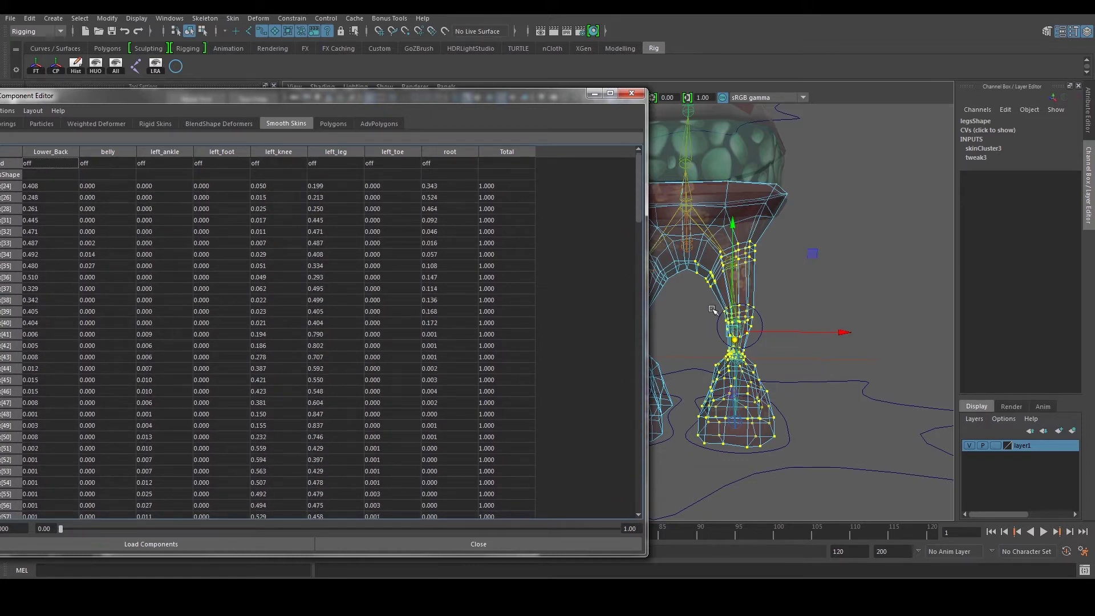
Close the Component Editor after viewing the selected left-leg vertices, and clear the vertex selection
{"action": "middle_click_drag", "start_coordinate": [702, 288], "coordinate": [764, 298], "text": "alt"}
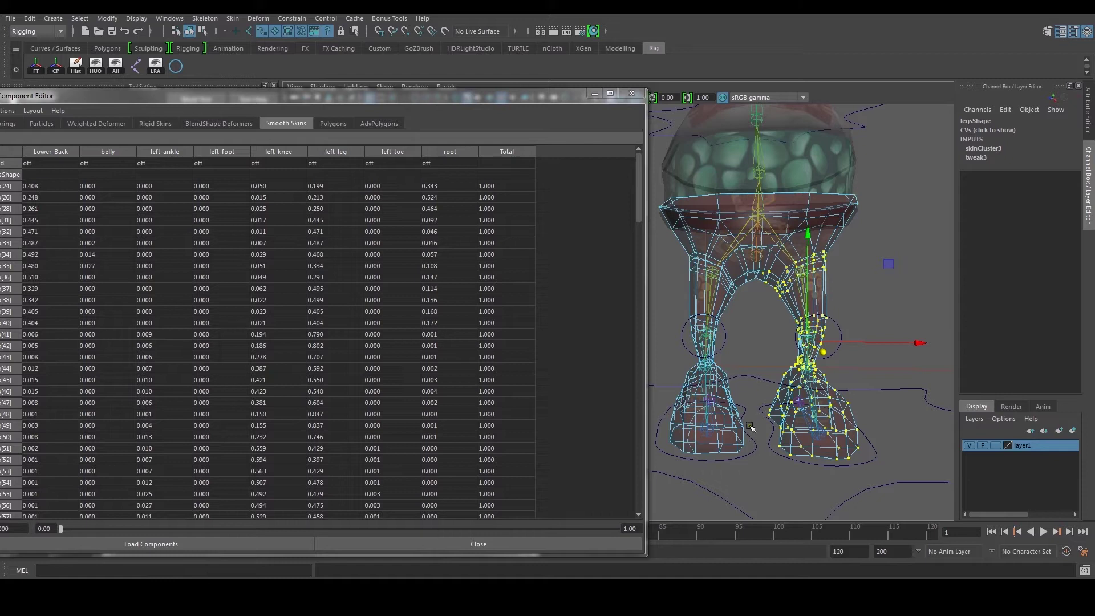
{"action": "left_click_drag", "start_coordinate": [769, 333], "coordinate": [775, 353], "text": "alt"}
{"action": "middle_click_drag", "start_coordinate": [799, 315], "coordinate": [744, 307], "text": "alt"}
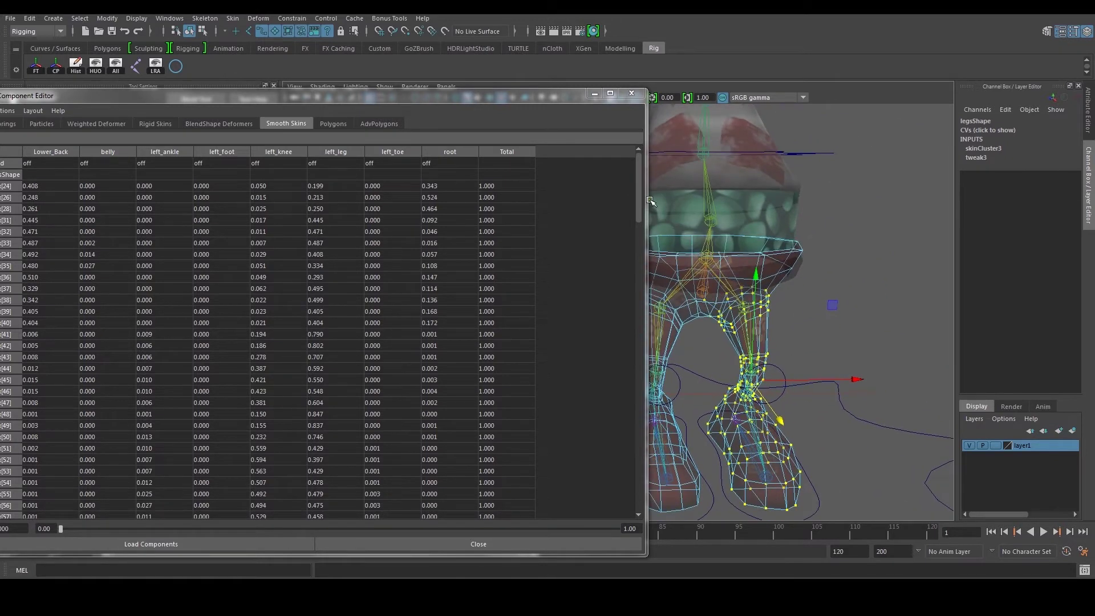
{"action": "left_click", "coordinate": [629, 94]}
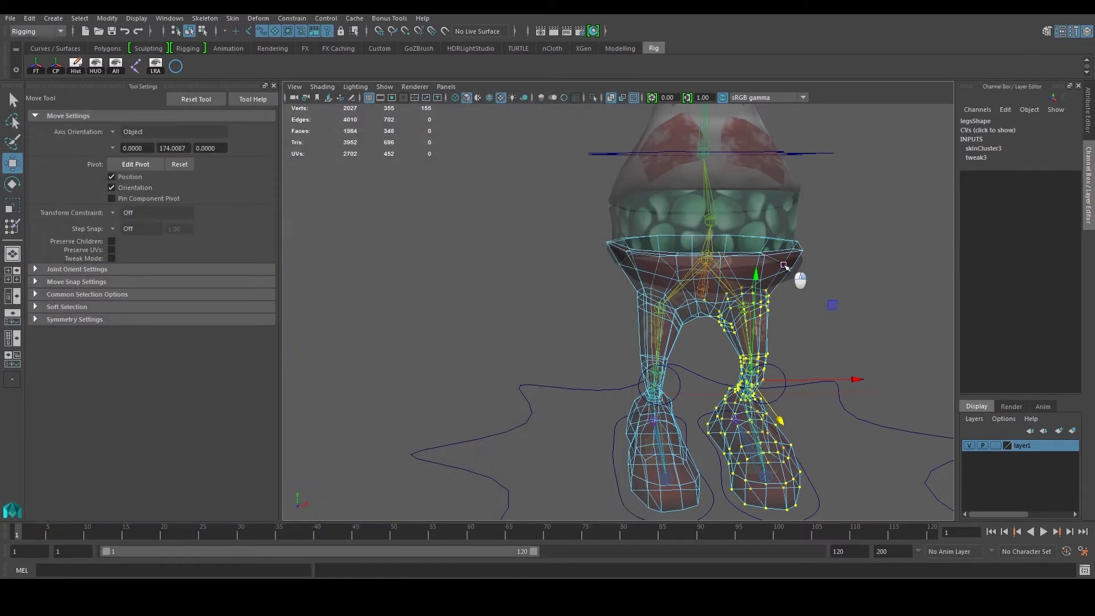
{"action": "left_click", "coordinate": [817, 251]}
{"action": "scroll", "coordinate": [781, 280], "scroll_direction": "up", "scroll_amount": 3}
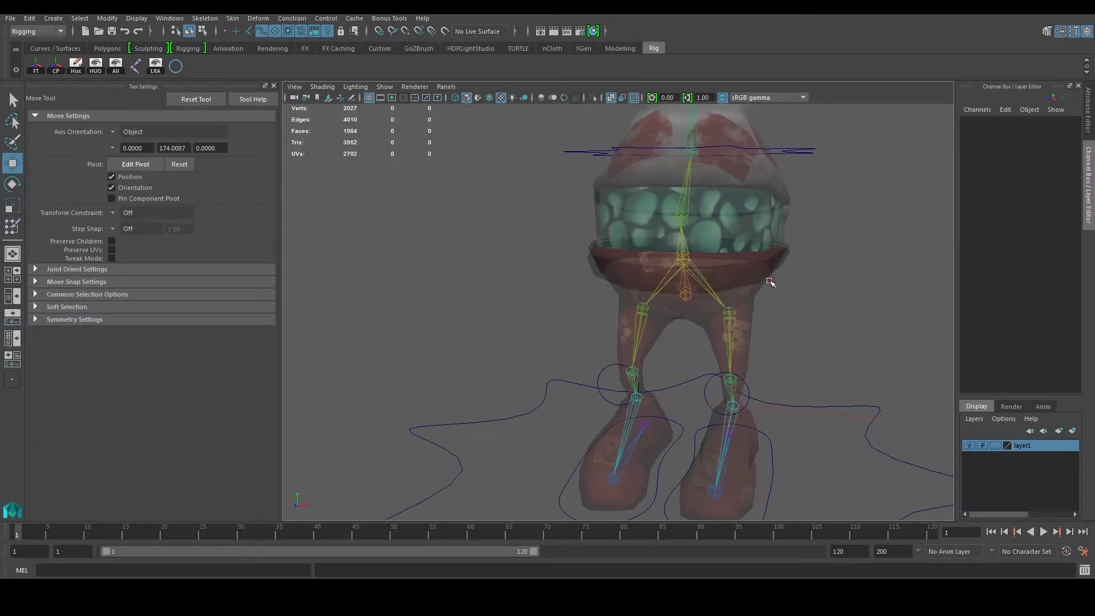
Select the legs mesh and add the Paint Skin Weights command to the Rig shelf
{"action": "left_click", "coordinate": [754, 314]}
{"action": "scroll", "coordinate": [747, 306], "scroll_direction": "down", "scroll_amount": 6}
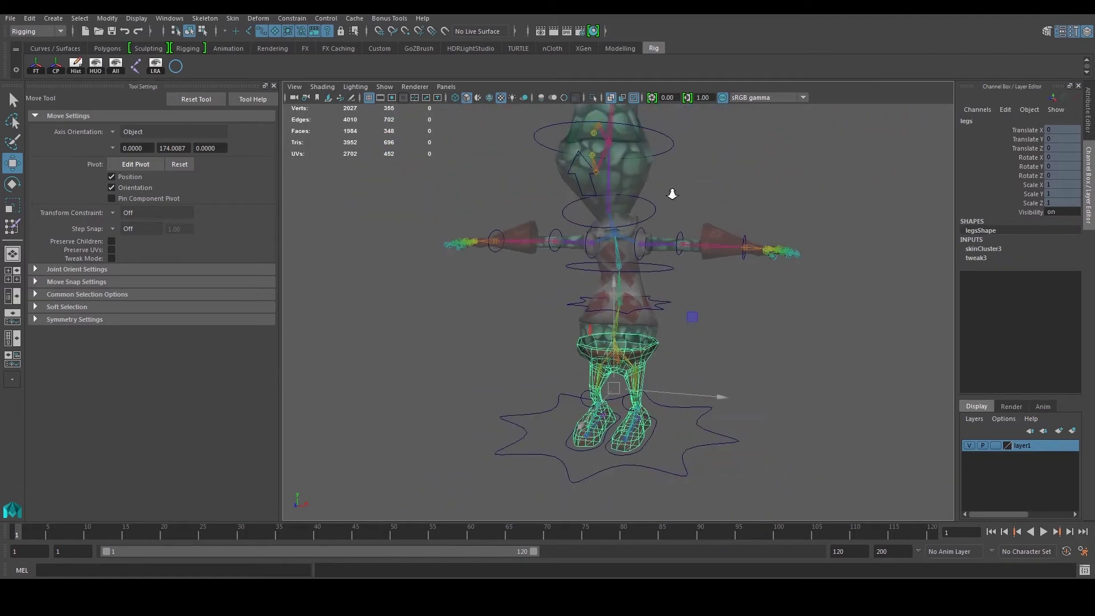
{"action": "scroll", "coordinate": [671, 194], "scroll_direction": "down", "scroll_amount": 2}
{"action": "middle_click_drag", "start_coordinate": [480, 316], "coordinate": [478, 379], "text": "alt"}
{"action": "left_click_drag", "start_coordinate": [477, 380], "coordinate": [501, 357], "text": "alt"}
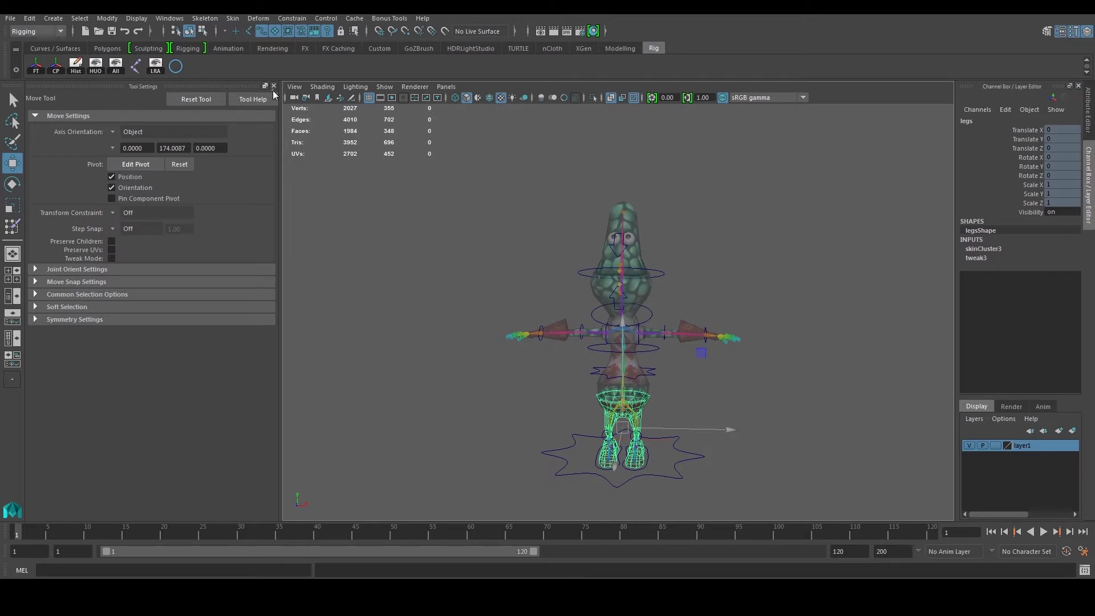
{"action": "left_click", "coordinate": [231, 19]}
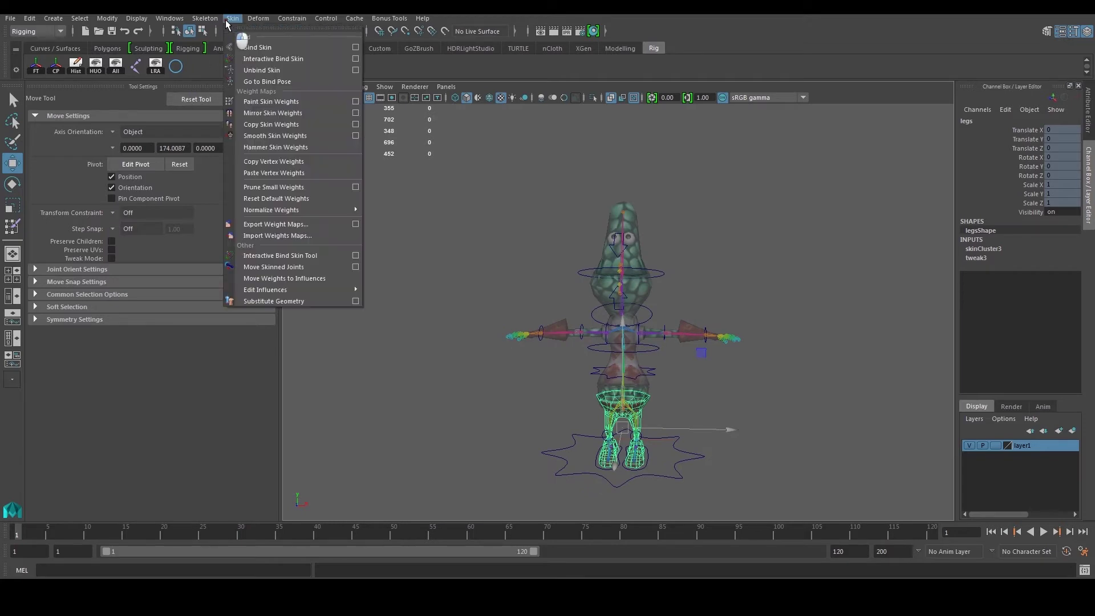
{"action": "left_click", "coordinate": [271, 101], "text": "ctrl+shift"}
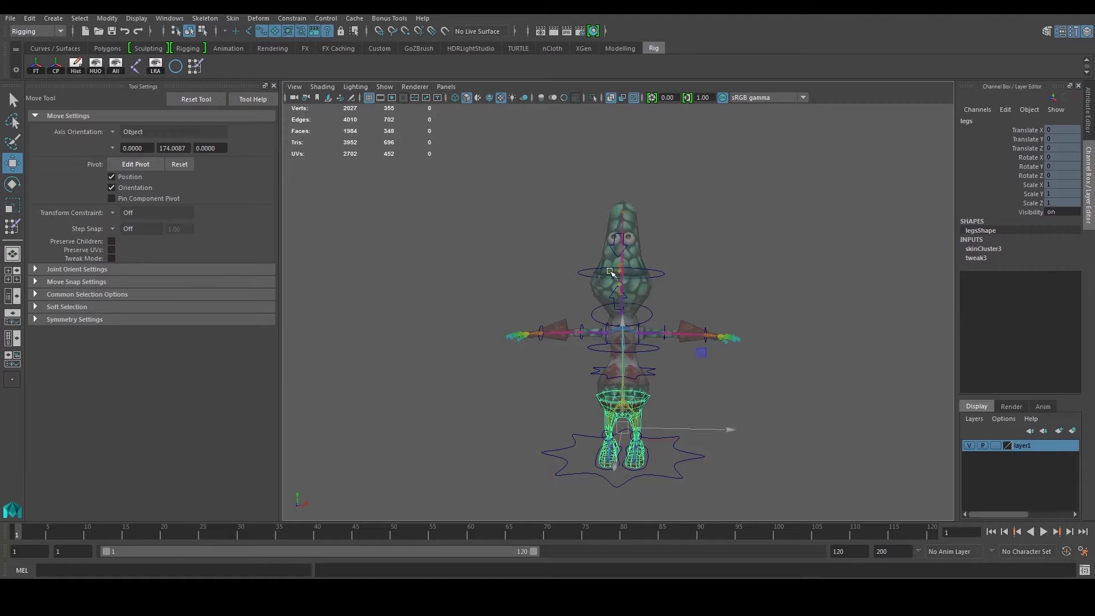
Clear the selection and examine the character's joints, control curves and meshes from head to feet at several angles
{"action": "scroll", "coordinate": [611, 273], "scroll_direction": "up", "scroll_amount": 3}
{"action": "left_click_drag", "start_coordinate": [643, 194], "coordinate": [589, 211], "text": "alt"}
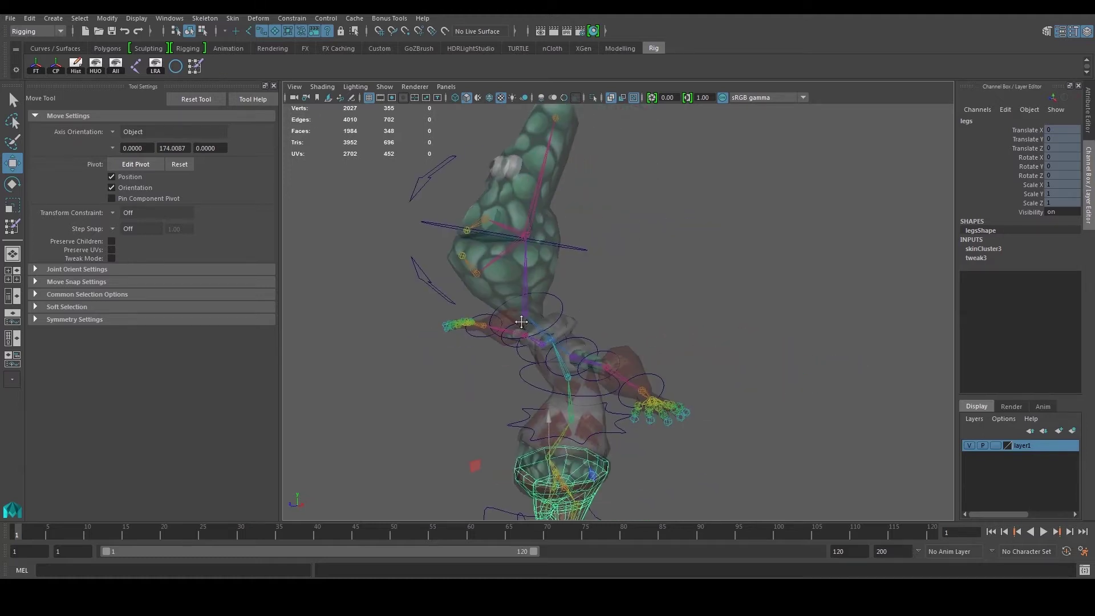
{"action": "left_click_drag", "start_coordinate": [521, 322], "coordinate": [647, 292], "text": "alt"}
{"action": "middle_click_drag", "start_coordinate": [666, 338], "coordinate": [664, 250], "text": "alt"}
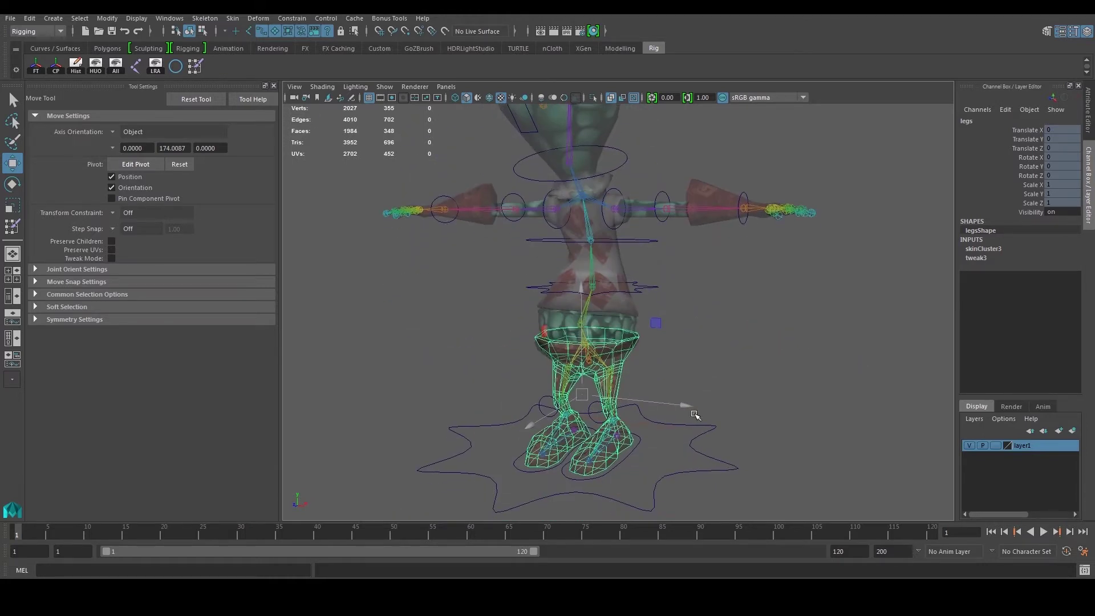
{"action": "left_click", "coordinate": [740, 346]}
{"action": "middle_click_drag", "start_coordinate": [404, 267], "coordinate": [405, 303], "text": "alt"}
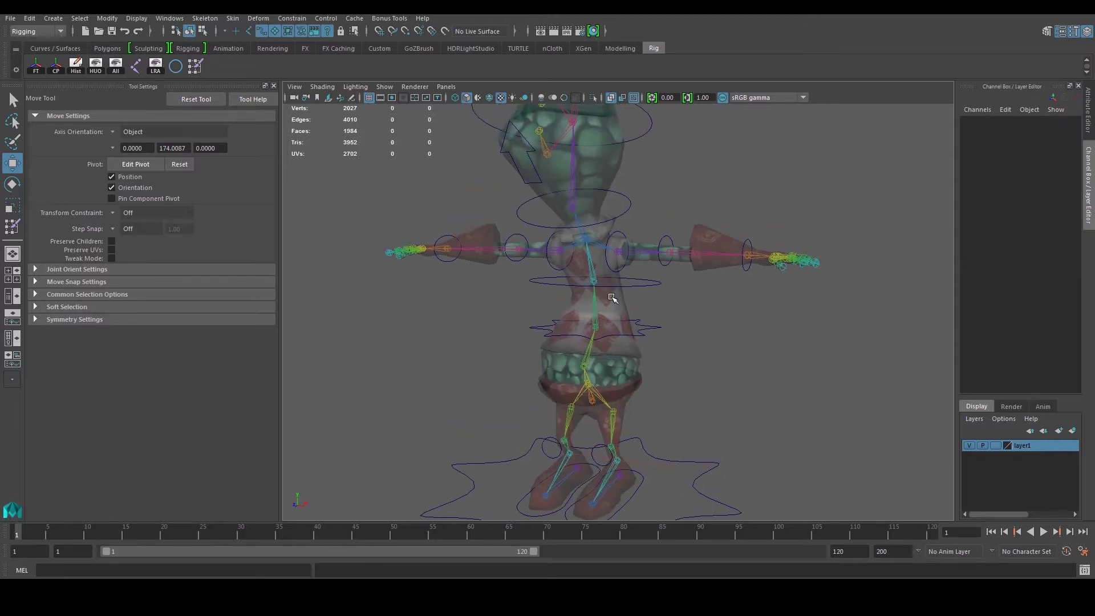
{"action": "left_click_drag", "start_coordinate": [623, 301], "coordinate": [641, 297], "text": "alt"}
{"action": "middle_click_drag", "start_coordinate": [686, 376], "coordinate": [681, 322], "text": "alt"}
{"action": "scroll", "coordinate": [665, 334], "scroll_direction": "up", "scroll_amount": 2}
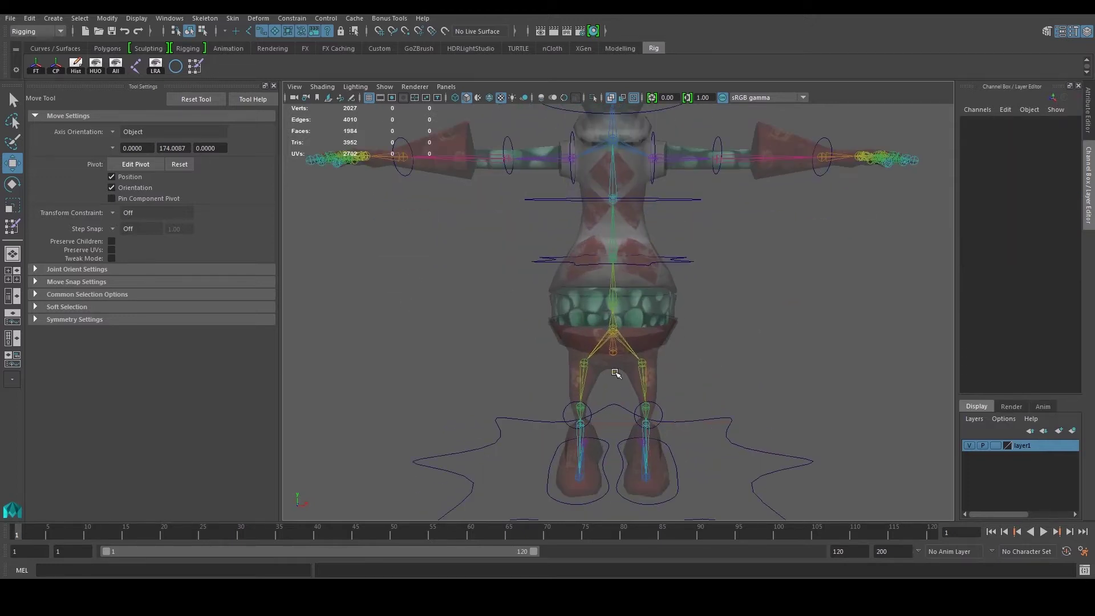
{"action": "mouse_move", "coordinate": [632, 352]}
{"action": "left_mouse_down", "text": "alt"}
{"action": "mouse_move", "coordinate": [630, 362]}
{"action": "mouse_move", "coordinate": [644, 354]}
{"action": "left_mouse_up", "text": "alt"}
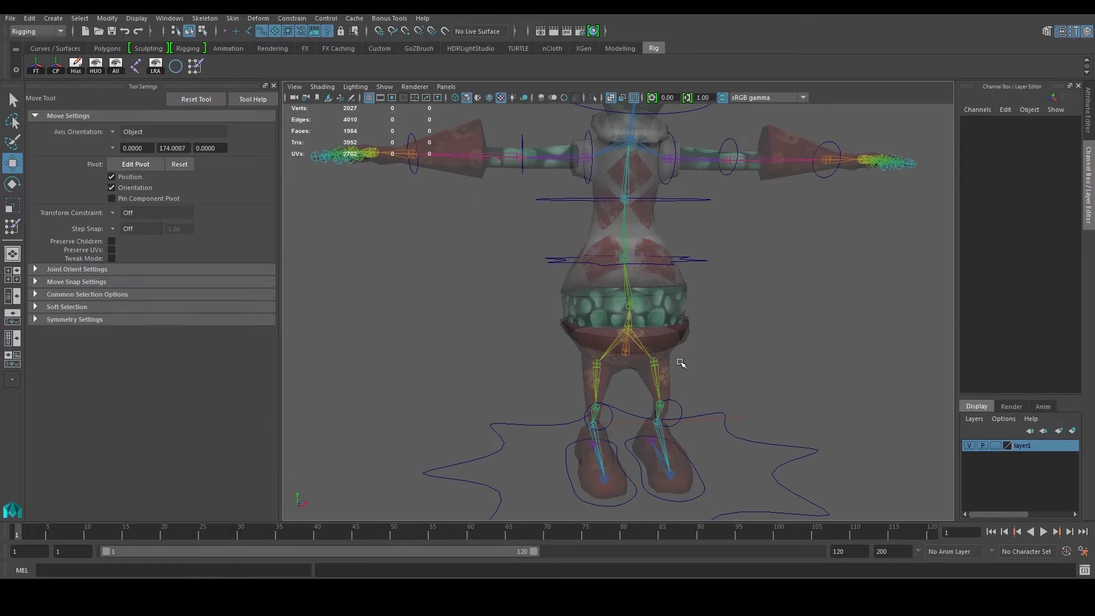
{"action": "left_click_drag", "start_coordinate": [589, 333], "coordinate": [623, 338], "text": "alt"}
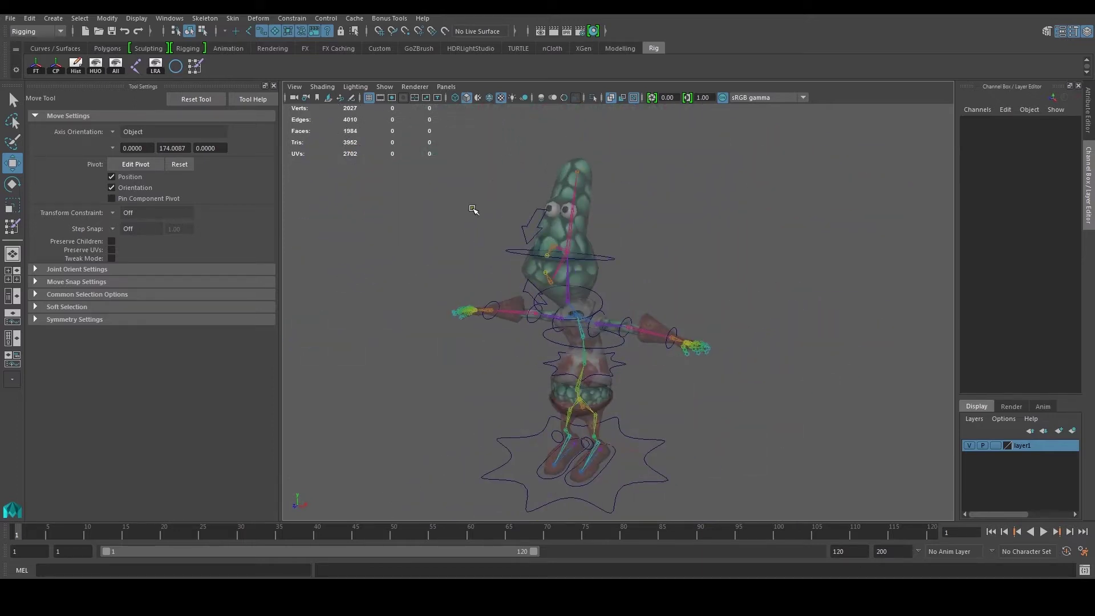
{"action": "middle_click_drag", "start_coordinate": [591, 388], "coordinate": [589, 299], "text": "alt"}
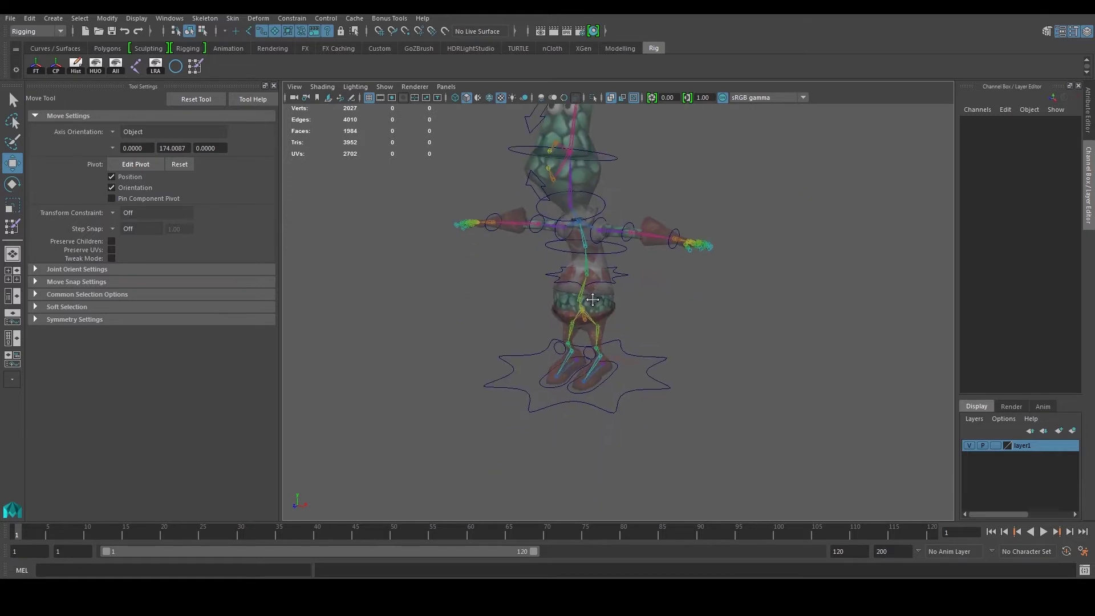
{"action": "scroll", "coordinate": [596, 304], "scroll_direction": "up", "scroll_amount": 4}
{"action": "left_click_drag", "start_coordinate": [604, 308], "coordinate": [591, 354], "text": "alt"}
{"action": "middle_click_drag", "start_coordinate": [544, 165], "coordinate": [574, 376], "text": "alt"}
{"action": "left_click_drag", "start_coordinate": [530, 301], "coordinate": [581, 291], "text": "alt"}
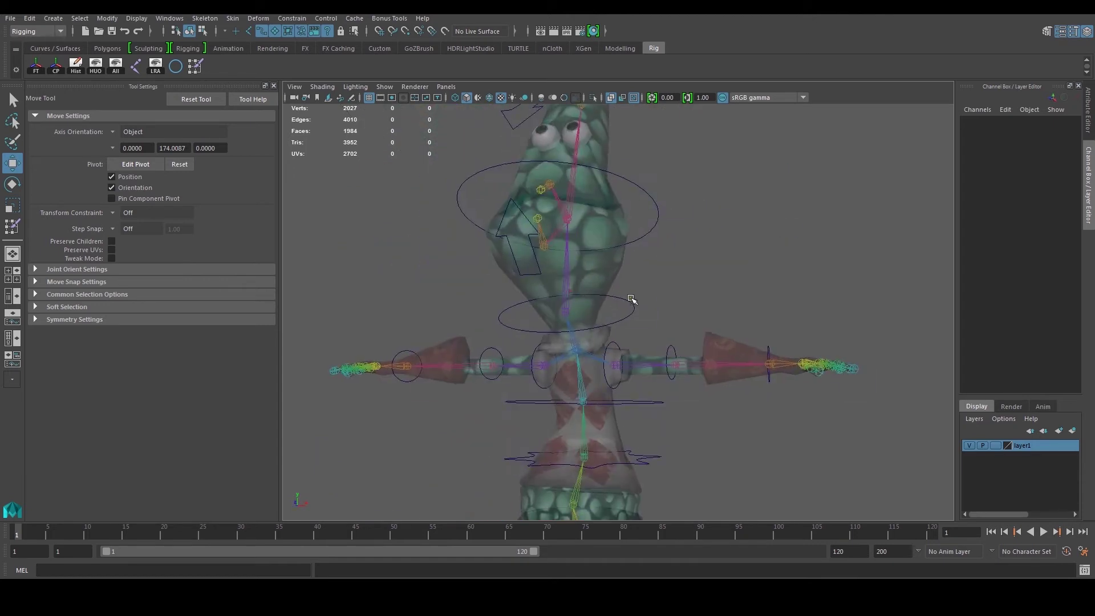
{"action": "right_click_drag", "start_coordinate": [655, 308], "coordinate": [641, 300], "text": "alt"}
{"action": "left_click_drag", "start_coordinate": [640, 300], "coordinate": [645, 299], "text": "alt"}
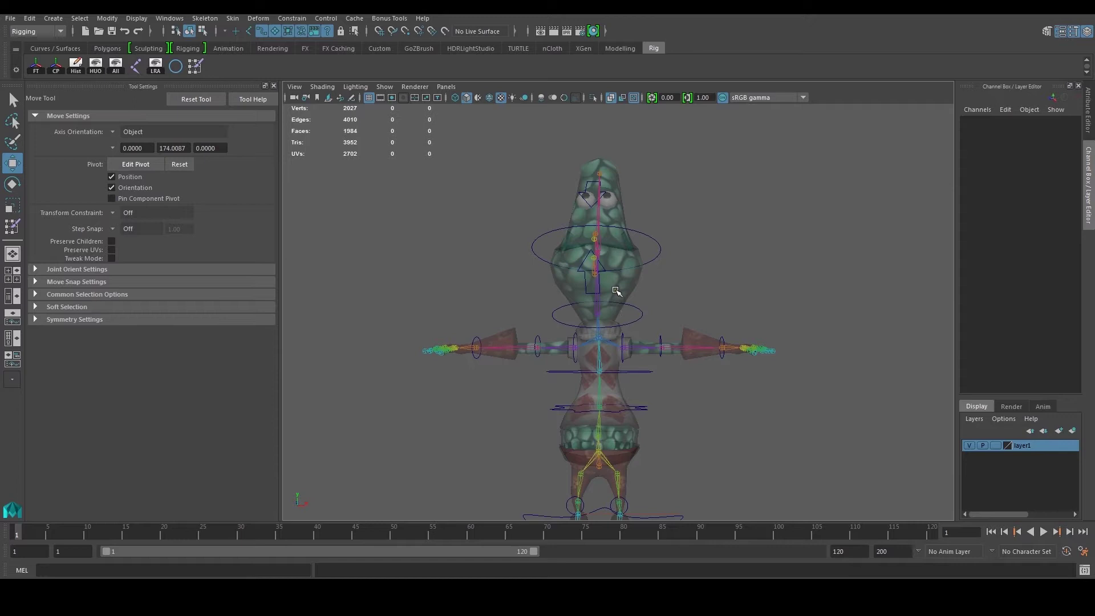
{"action": "scroll", "coordinate": [617, 291], "scroll_direction": "up", "scroll_amount": 2}
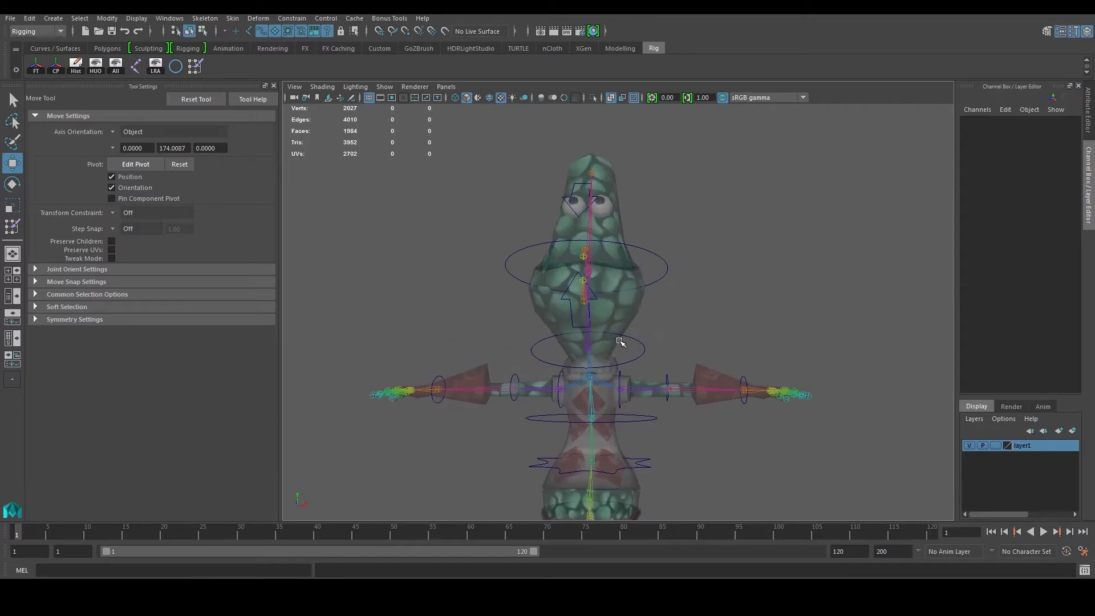
{"action": "left_click_drag", "start_coordinate": [620, 342], "coordinate": [603, 351], "text": "alt"}
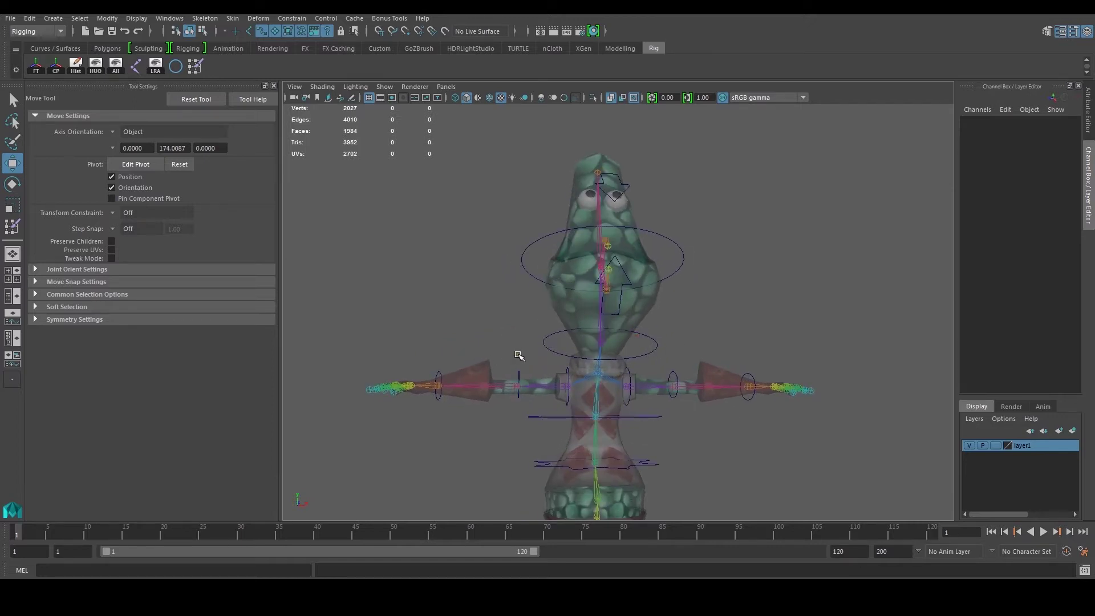
{"action": "left_click_drag", "start_coordinate": [550, 360], "coordinate": [546, 306], "text": "alt"}
{"action": "right_click_drag", "start_coordinate": [546, 306], "coordinate": [549, 296], "text": "alt"}
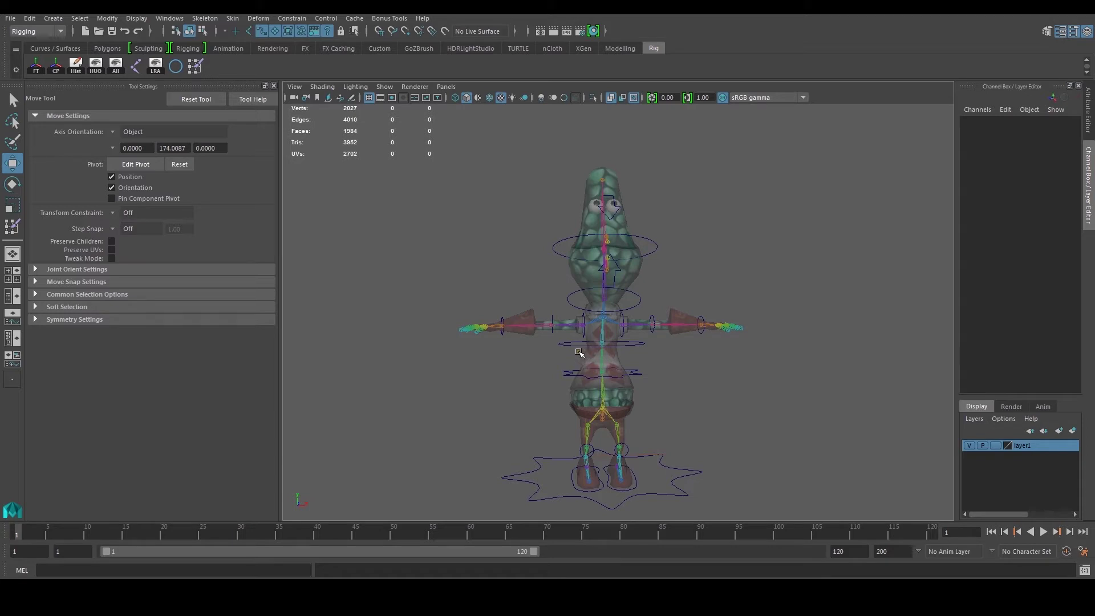
Select the body mesh and activate the Paint Skin Weights tool on it
{"action": "scroll", "coordinate": [576, 350], "scroll_direction": "up", "scroll_amount": 5}
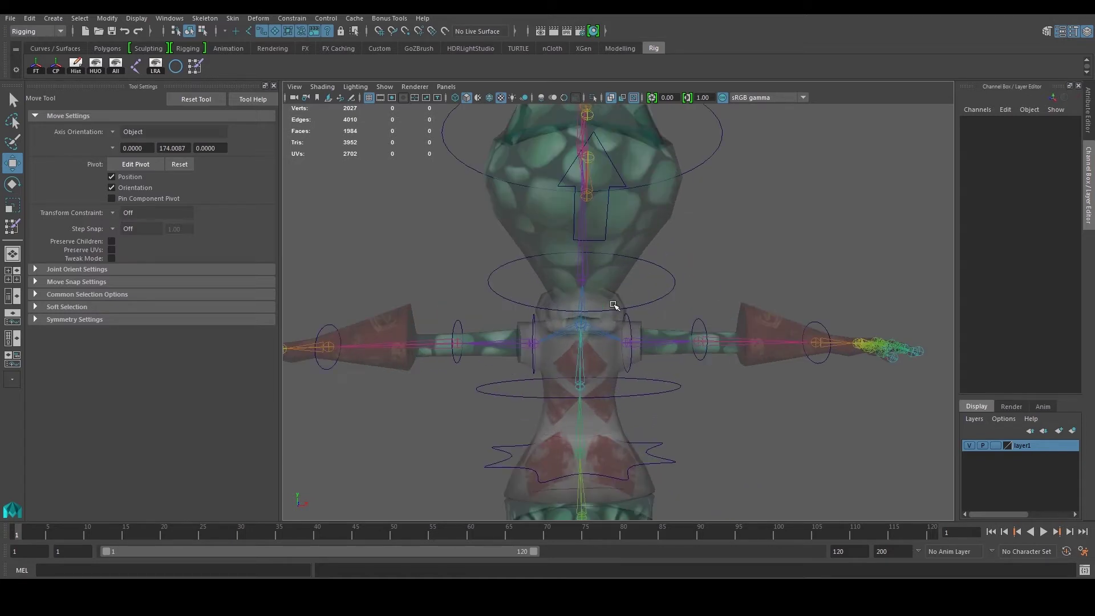
{"action": "left_click", "coordinate": [603, 341]}
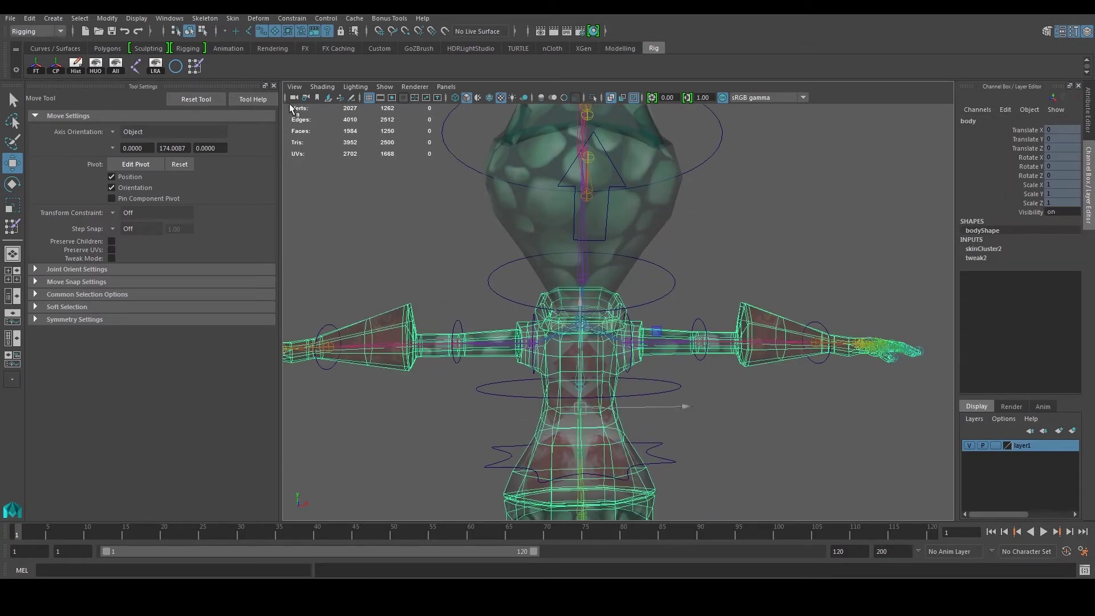
{"action": "left_click", "coordinate": [232, 19]}
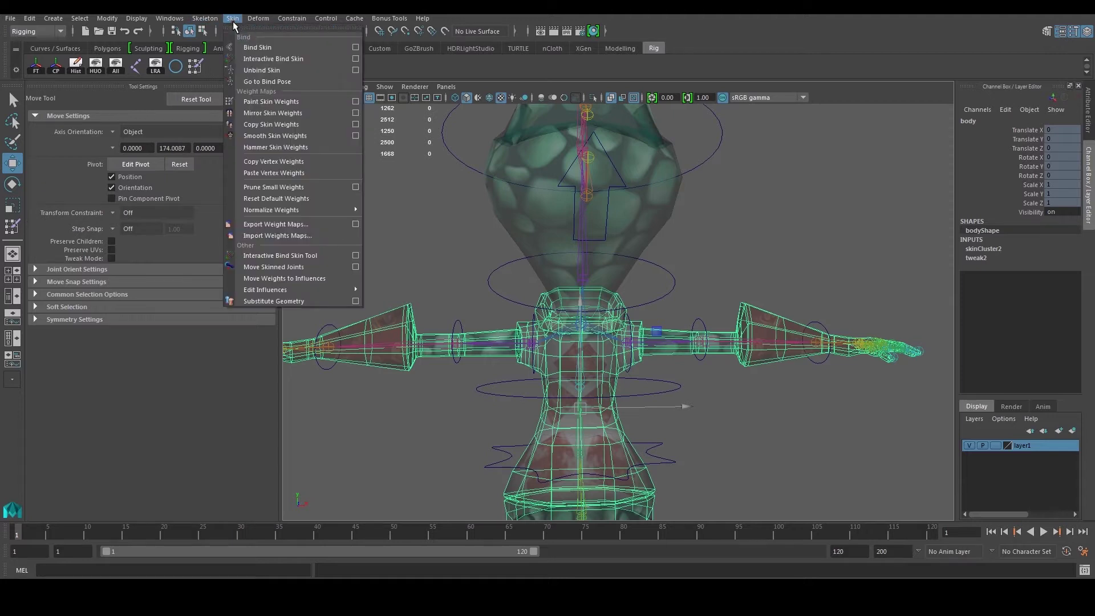
{"action": "left_click", "coordinate": [291, 103]}
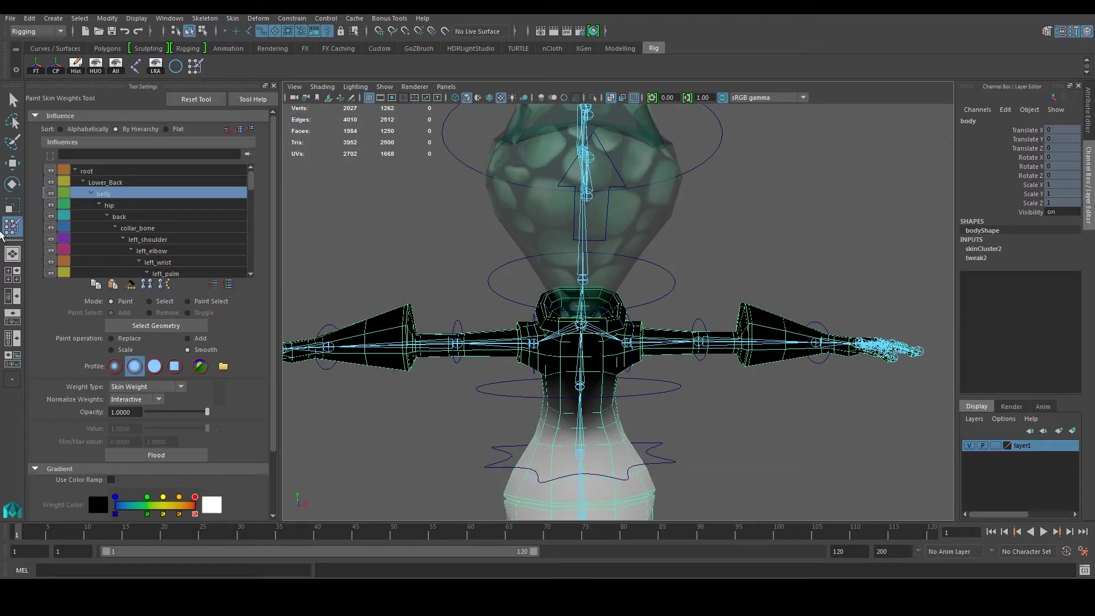
{"action": "left_click", "coordinate": [234, 19]}
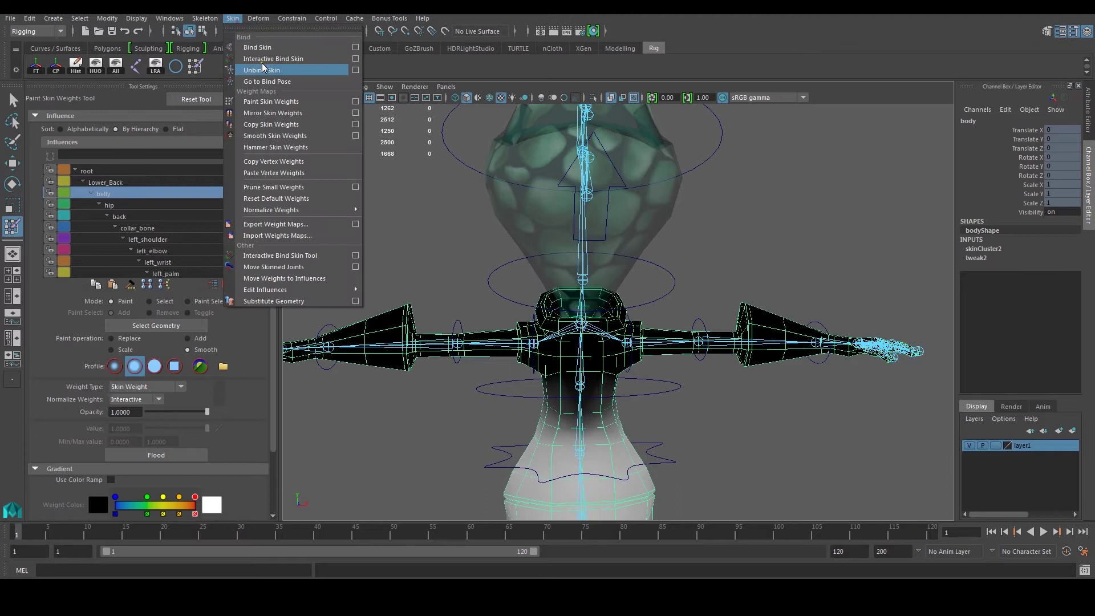
{"action": "left_click", "coordinate": [12, 233]}
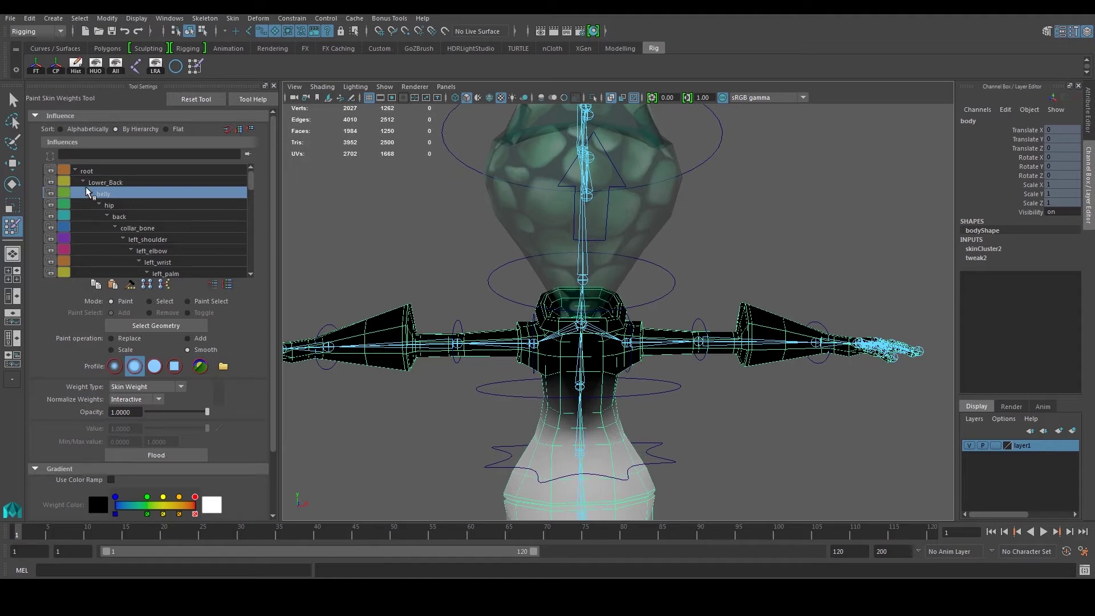
Compare the hip, root and Lower_Back influences on the body mesh
{"action": "left_click", "coordinate": [168, 206]}
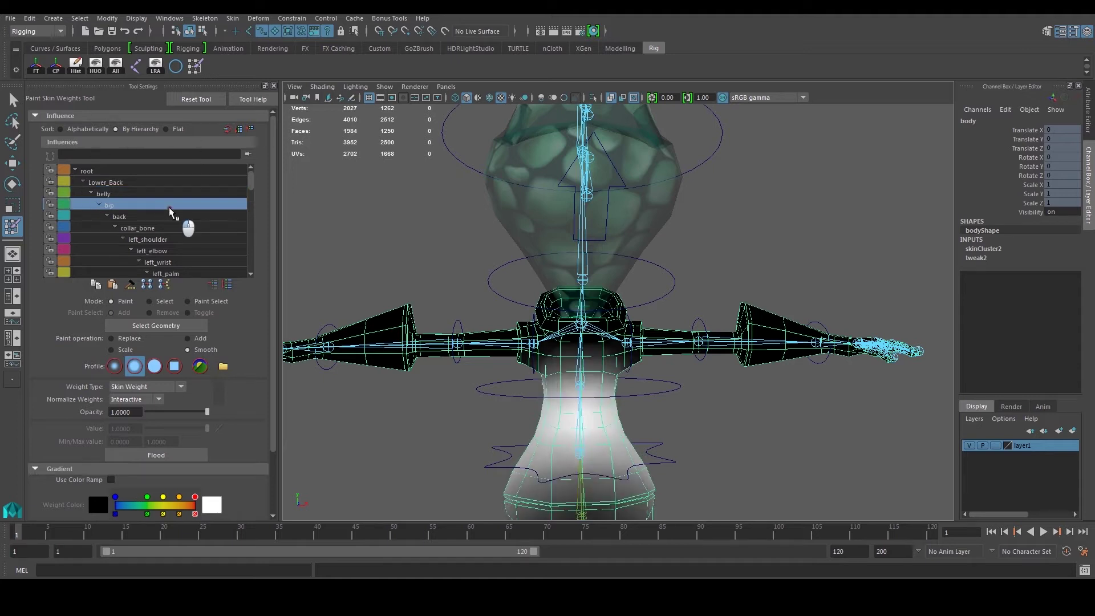
{"action": "left_click", "coordinate": [120, 182]}
{"action": "left_click", "coordinate": [111, 171]}
{"action": "left_click", "coordinate": [110, 182]}
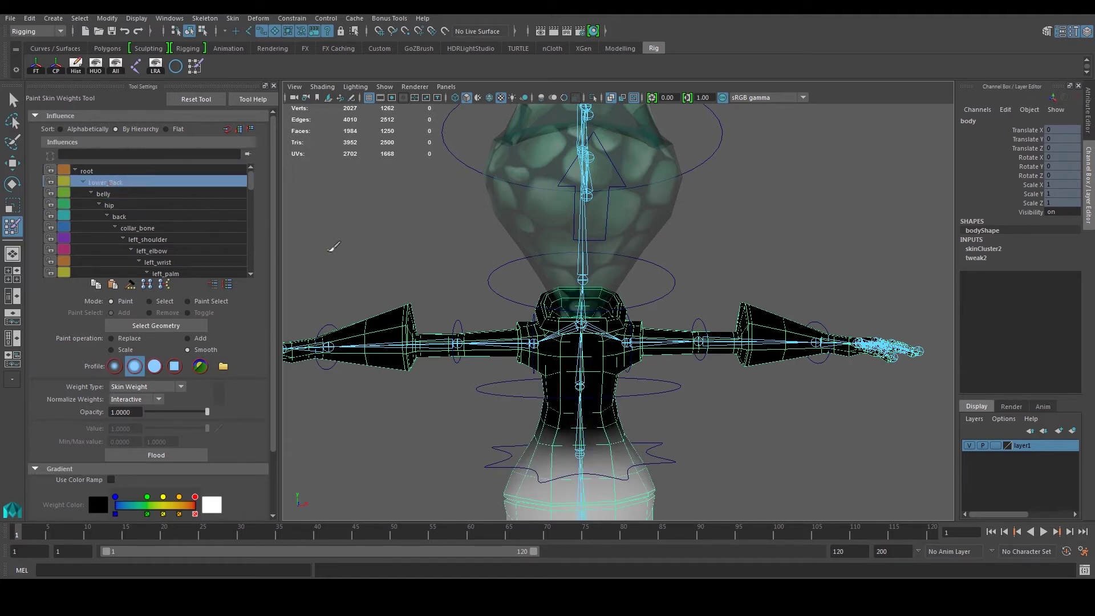
Examine the Lower_Back weight distribution around the body mesh's torso and waist from several angles
{"action": "scroll", "coordinate": [445, 250], "scroll_direction": "up", "scroll_amount": 4}
{"action": "mouse_move", "coordinate": [508, 251]}
{"action": "left_mouse_down", "text": "alt"}
{"action": "mouse_move", "coordinate": [480, 287]}
{"action": "mouse_move", "coordinate": [490, 251]}
{"action": "left_mouse_up", "text": "alt"}
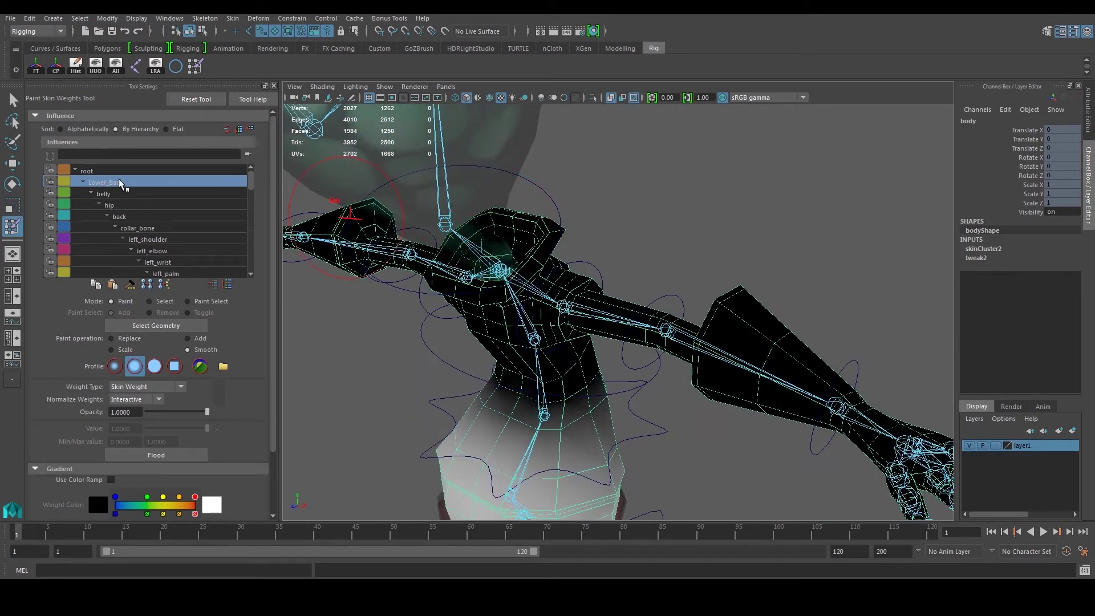
{"action": "scroll", "coordinate": [342, 303], "scroll_direction": "down", "scroll_amount": 4}
{"action": "left_click_drag", "start_coordinate": [376, 342], "coordinate": [349, 322], "text": "alt"}
{"action": "scroll", "coordinate": [364, 323], "scroll_direction": "up", "scroll_amount": 2}
{"action": "middle_click_drag", "start_coordinate": [433, 393], "coordinate": [437, 305], "text": "alt"}
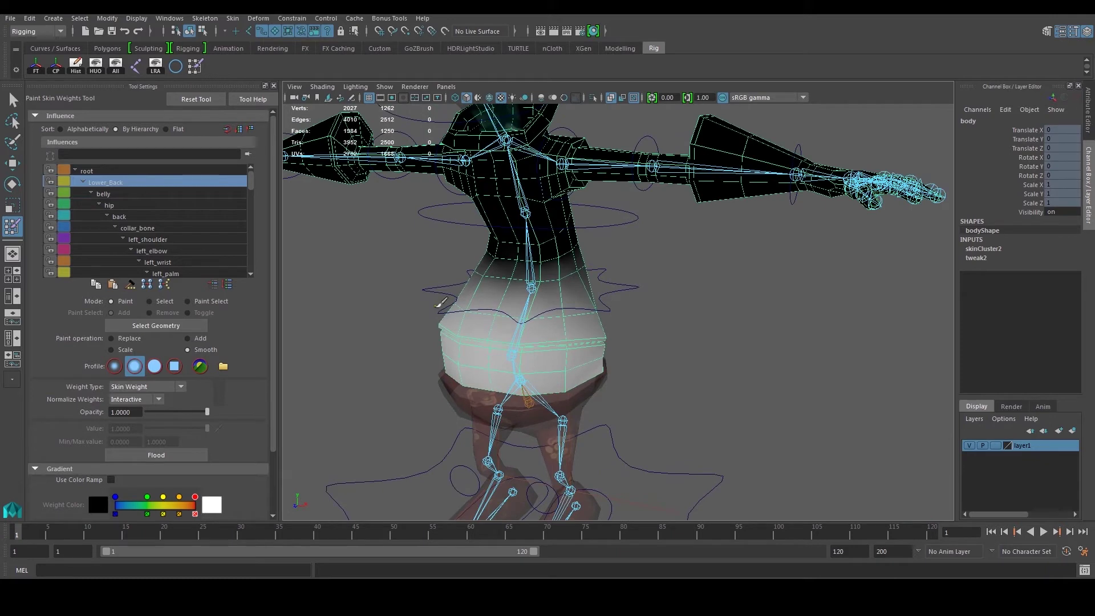
{"action": "mouse_move", "coordinate": [440, 302]}
{"action": "left_mouse_down", "text": "alt"}
{"action": "mouse_move", "coordinate": [532, 306]}
{"action": "mouse_move", "coordinate": [513, 299]}
{"action": "left_mouse_up", "text": "alt"}
{"action": "scroll", "coordinate": [440, 310], "scroll_direction": "up", "scroll_amount": 4}
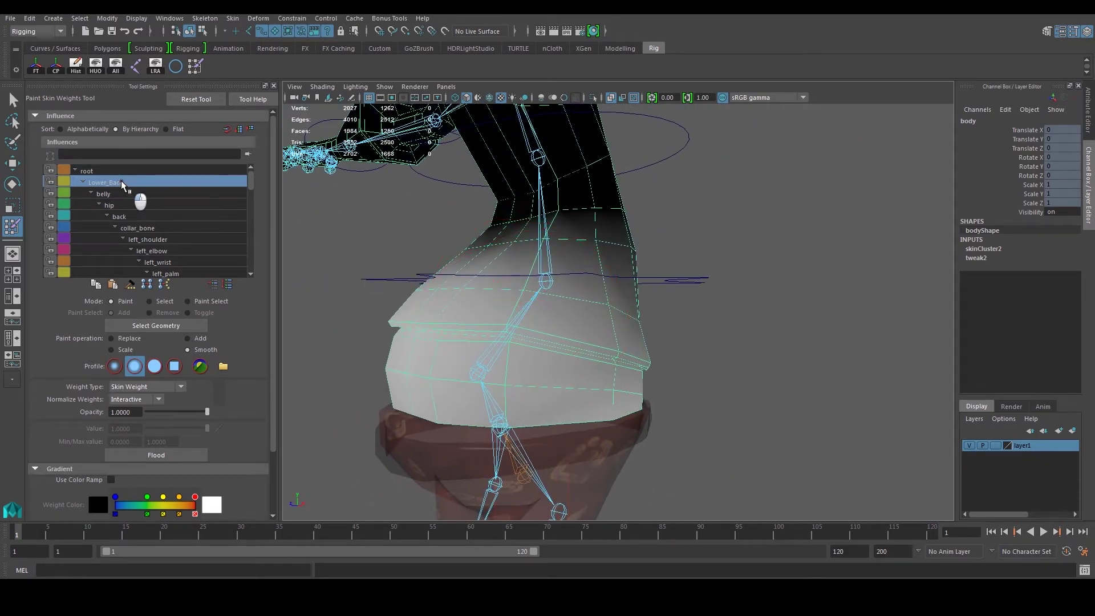
Leave weight painting for the Move tool and select the hip joint inside the torso
{"action": "scroll", "coordinate": [510, 268], "scroll_direction": "up", "scroll_amount": 3}
{"action": "key", "text": "w"}
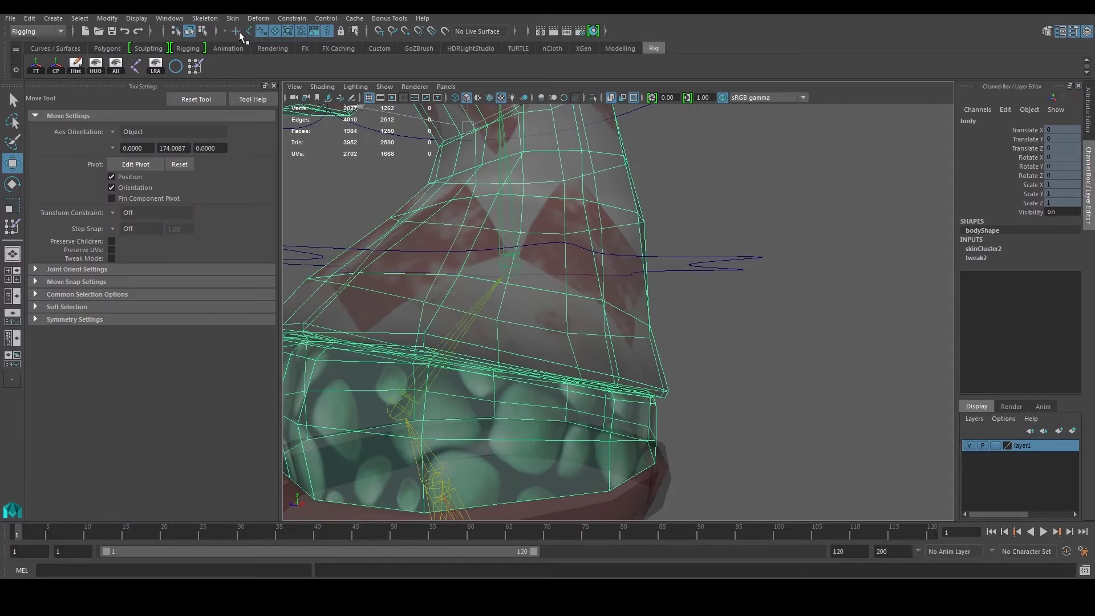
{"action": "left_click", "coordinate": [510, 265]}
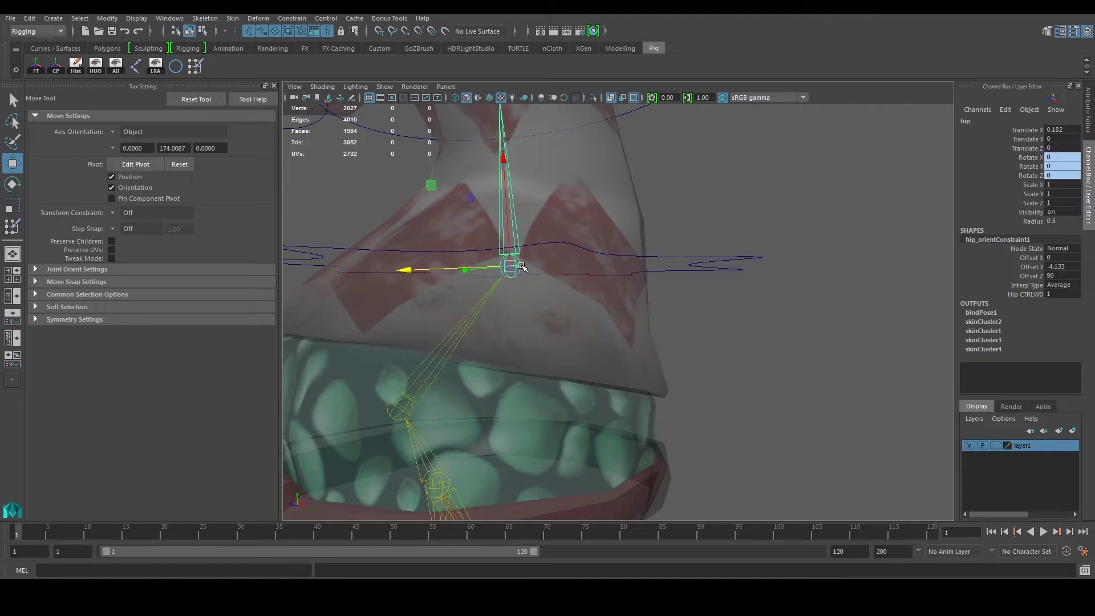
Set layer1's display type to Reference so its geometry cannot be picked, and clear the joint selection
{"action": "left_click", "coordinate": [968, 446]}
{"action": "left_click", "coordinate": [968, 446]}
{"action": "left_click", "coordinate": [996, 445]}
{"action": "left_click", "coordinate": [996, 445]}
{"action": "left_click_drag", "start_coordinate": [616, 302], "coordinate": [612, 328], "text": "alt"}
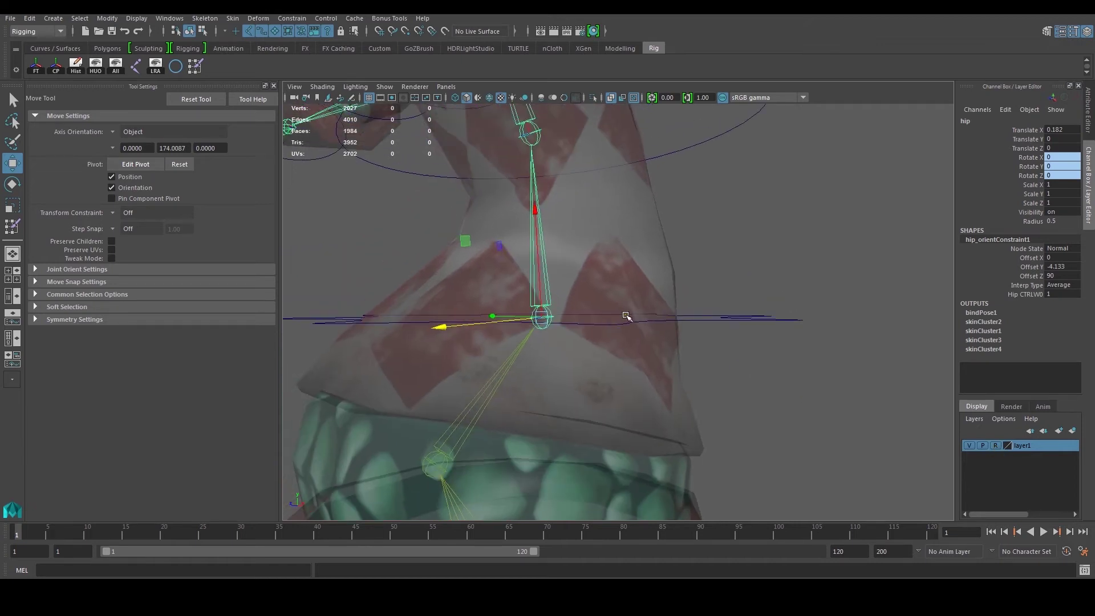
{"action": "left_click", "coordinate": [627, 257]}
{"action": "left_click_drag", "start_coordinate": [576, 311], "coordinate": [564, 311], "text": "alt"}
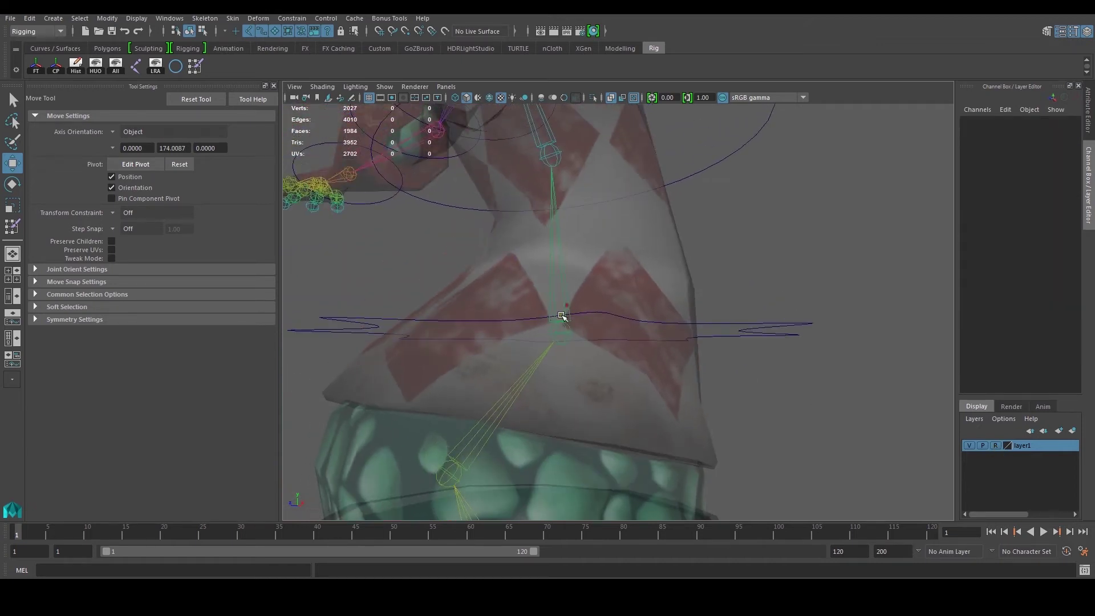
{"action": "left_click", "coordinate": [563, 334]}
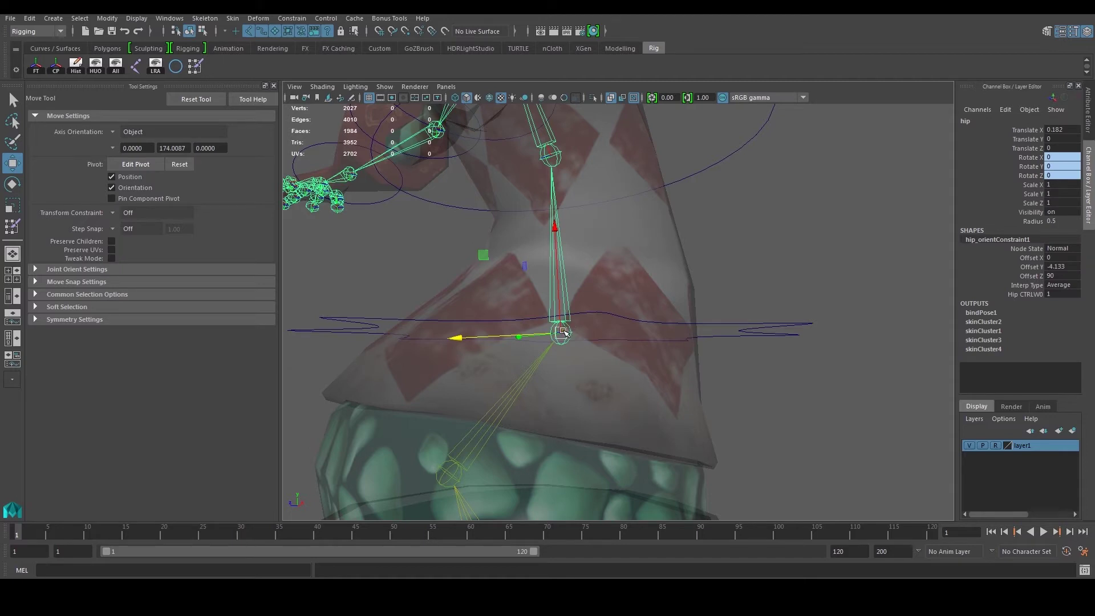
{"action": "left_click", "coordinate": [11, 227]}
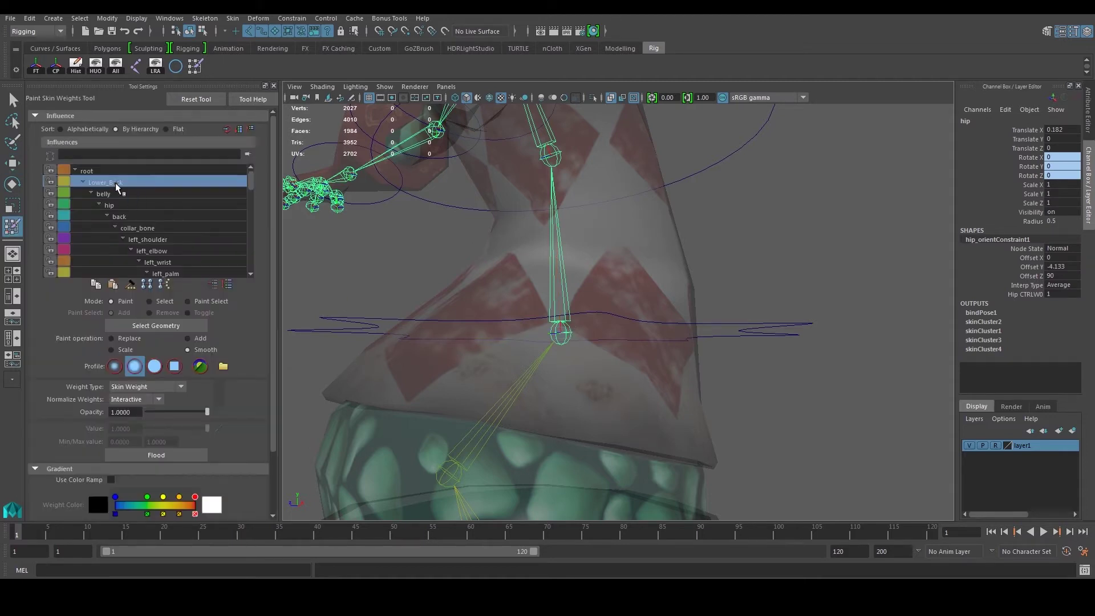
{"action": "key", "text": "w"}
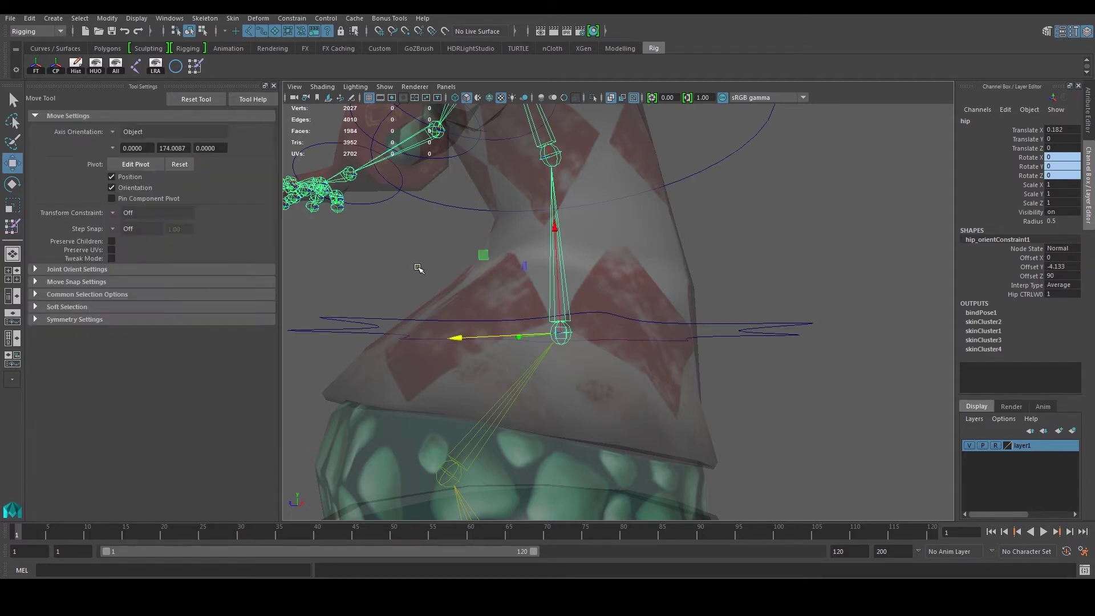
Select the Alien mesh by name in the scene hierarchy and start Paint Skin Weights on it
{"action": "left_click", "coordinate": [17, 281]}
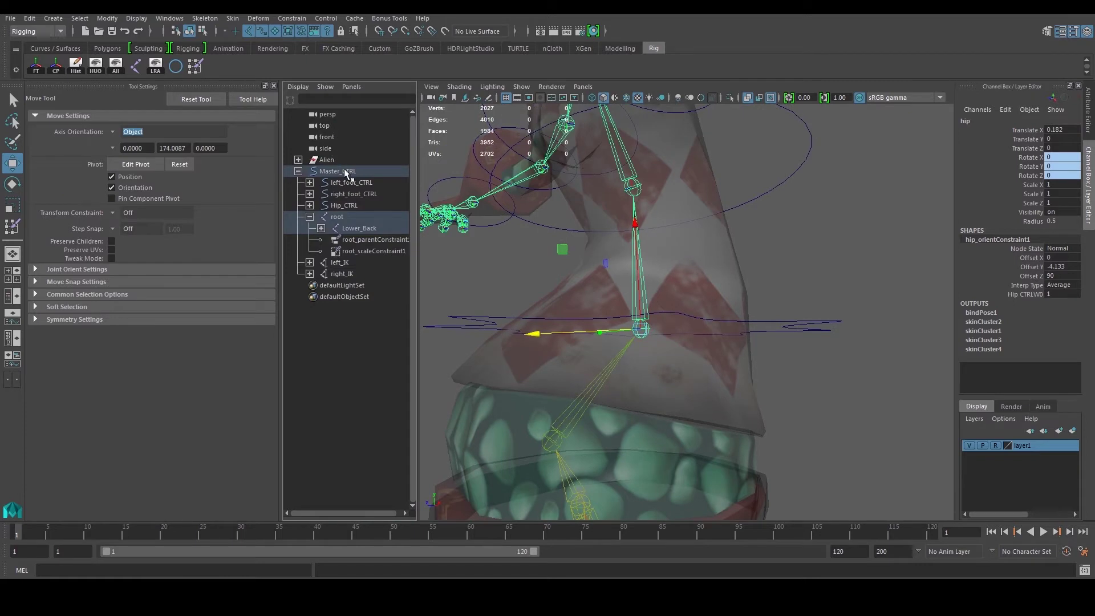
{"action": "left_click", "coordinate": [327, 160]}
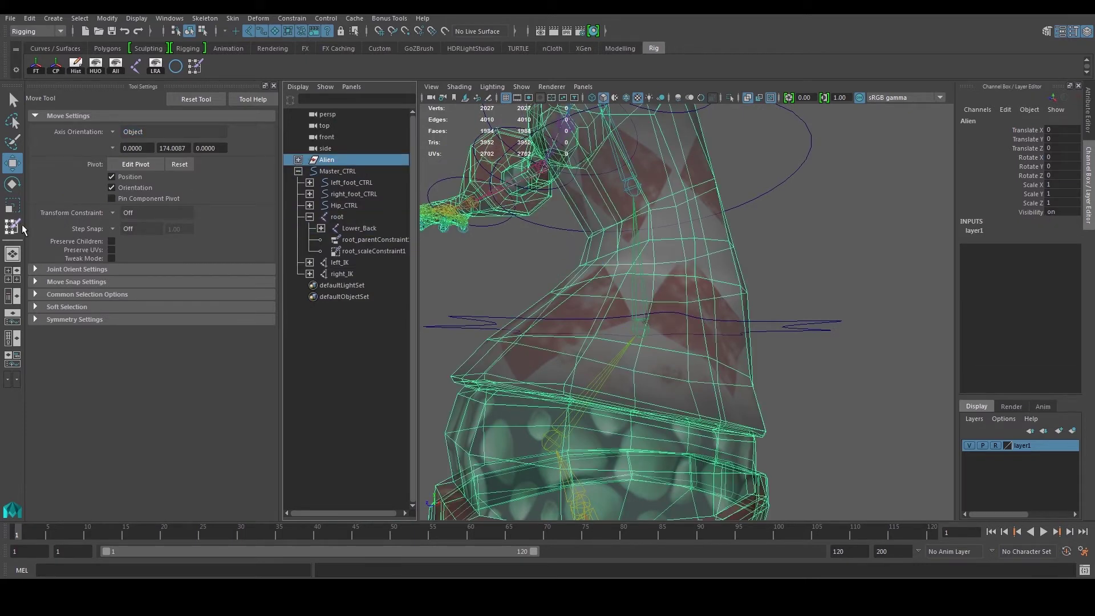
{"action": "left_click", "coordinate": [195, 67]}
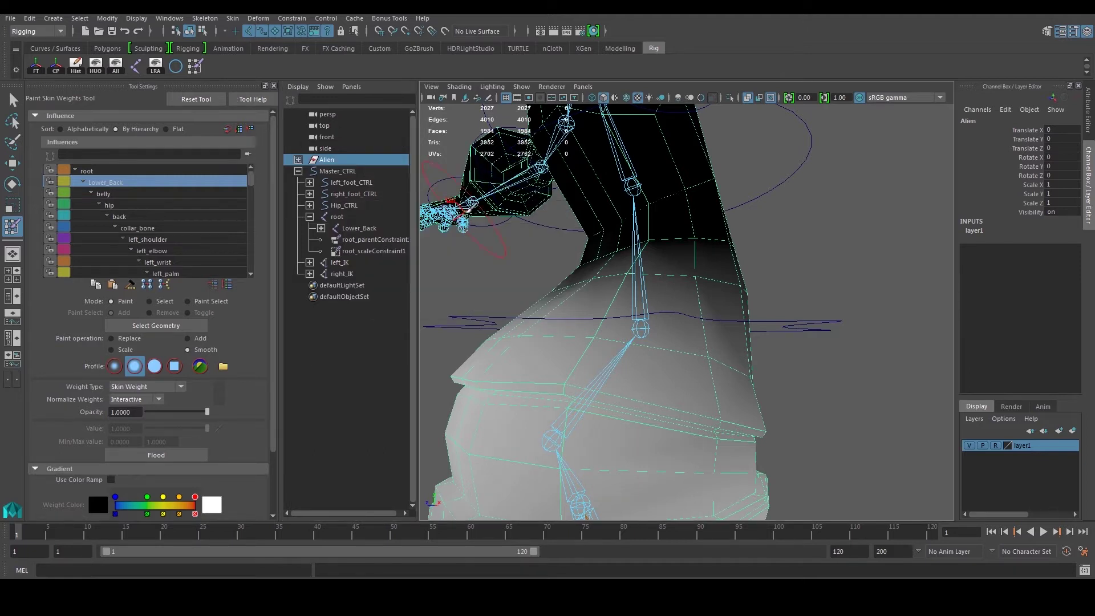
{"action": "key", "text": "space"}
Paint the Lower_Back influence over the waist and lower shirt area using Replace at value 1.0
{"action": "scroll", "coordinate": [640, 317], "scroll_direction": "down", "scroll_amount": 4}
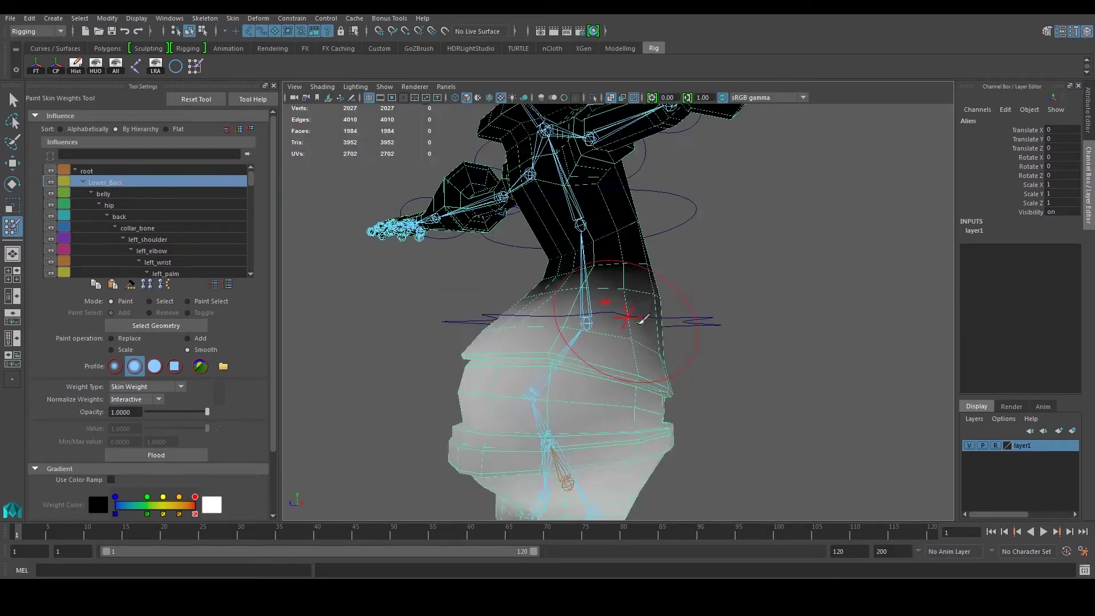
{"action": "left_click_drag", "start_coordinate": [598, 313], "coordinate": [659, 328], "text": "alt"}
{"action": "middle_click_drag", "start_coordinate": [660, 327], "coordinate": [679, 220], "text": "alt"}
{"action": "mouse_move", "coordinate": [624, 273]}
{"action": "left_mouse_down", "text": "alt"}
{"action": "mouse_move", "coordinate": [649, 269]}
{"action": "mouse_move", "coordinate": [651, 291]}
{"action": "left_mouse_up", "text": "alt"}
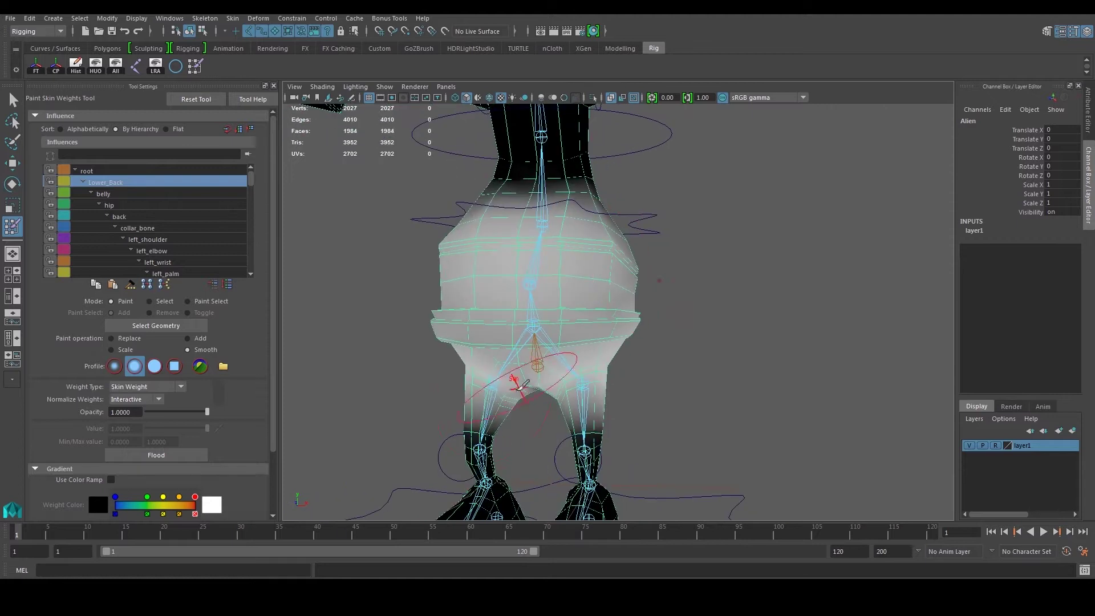
{"action": "mouse_move", "coordinate": [573, 386]}
{"action": "left_mouse_down", "text": "alt"}
{"action": "mouse_move", "coordinate": [563, 362]}
{"action": "mouse_move", "coordinate": [513, 365]}
{"action": "left_mouse_up", "text": "alt"}
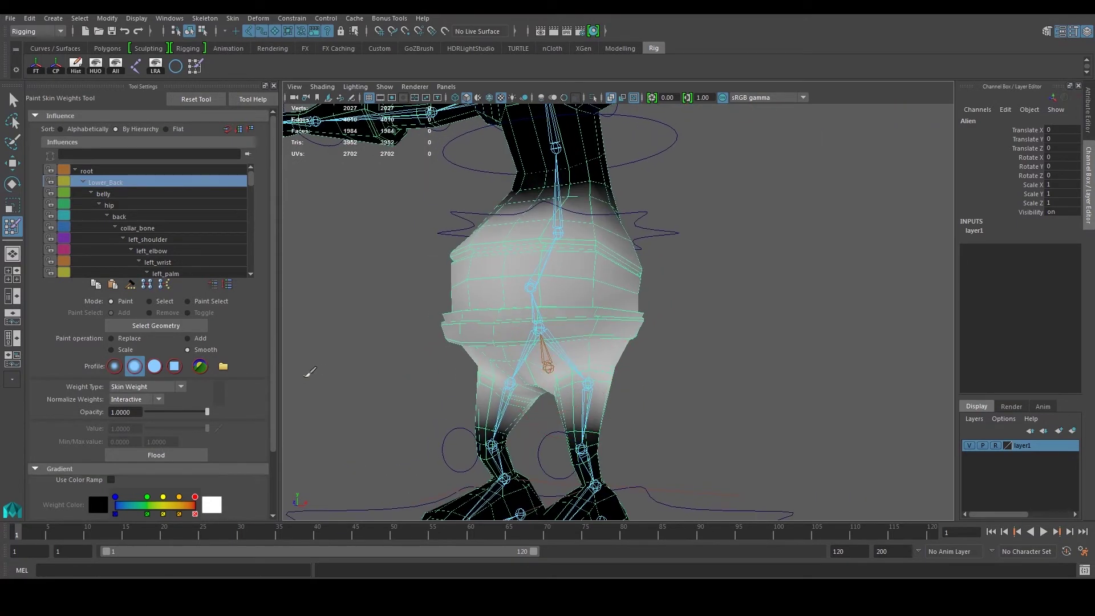
{"action": "left_click", "coordinate": [134, 340]}
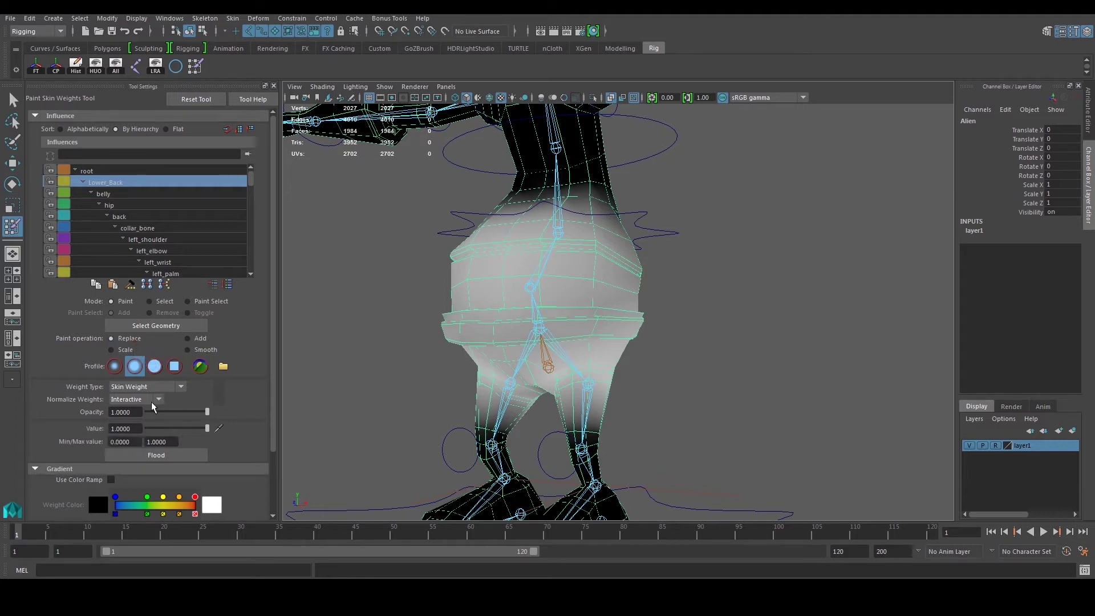
{"action": "mouse_move", "coordinate": [513, 306]}
{"action": "left_mouse_down", "text": "alt"}
{"action": "mouse_move", "coordinate": [514, 242]}
{"action": "mouse_move", "coordinate": [578, 237]}
{"action": "left_mouse_up", "text": "alt"}
{"action": "middle_click_drag", "start_coordinate": [578, 237], "coordinate": [581, 301], "text": "alt"}
{"action": "mouse_move", "coordinate": [582, 301]}
{"action": "left_mouse_down", "text": "alt"}
{"action": "mouse_move", "coordinate": [574, 288]}
{"action": "mouse_move", "coordinate": [595, 278]}
{"action": "mouse_move", "coordinate": [496, 279]}
{"action": "left_mouse_up", "text": "alt"}
{"action": "mouse_move", "coordinate": [624, 279]}
{"action": "left_mouse_down"}
{"action": "mouse_move", "coordinate": [662, 295]}
{"action": "mouse_move", "coordinate": [623, 298]}
{"action": "mouse_move", "coordinate": [716, 305]}
{"action": "mouse_move", "coordinate": [630, 306]}
{"action": "mouse_move", "coordinate": [844, 313]}
{"action": "left_mouse_up"}
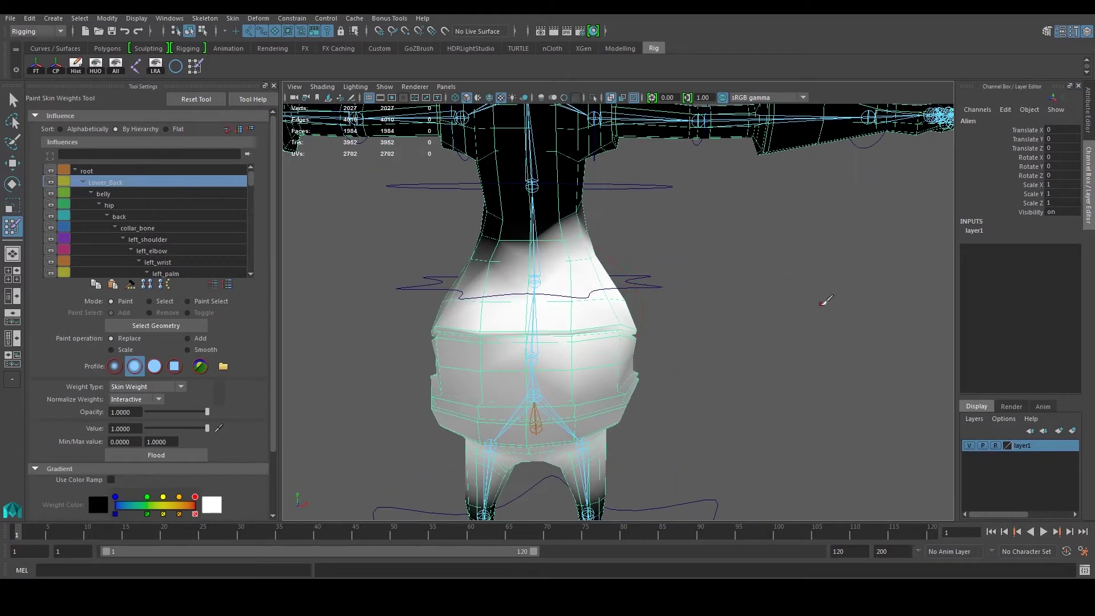
{"action": "middle_click_drag", "start_coordinate": [586, 295], "coordinate": [570, 262], "text": "alt"}
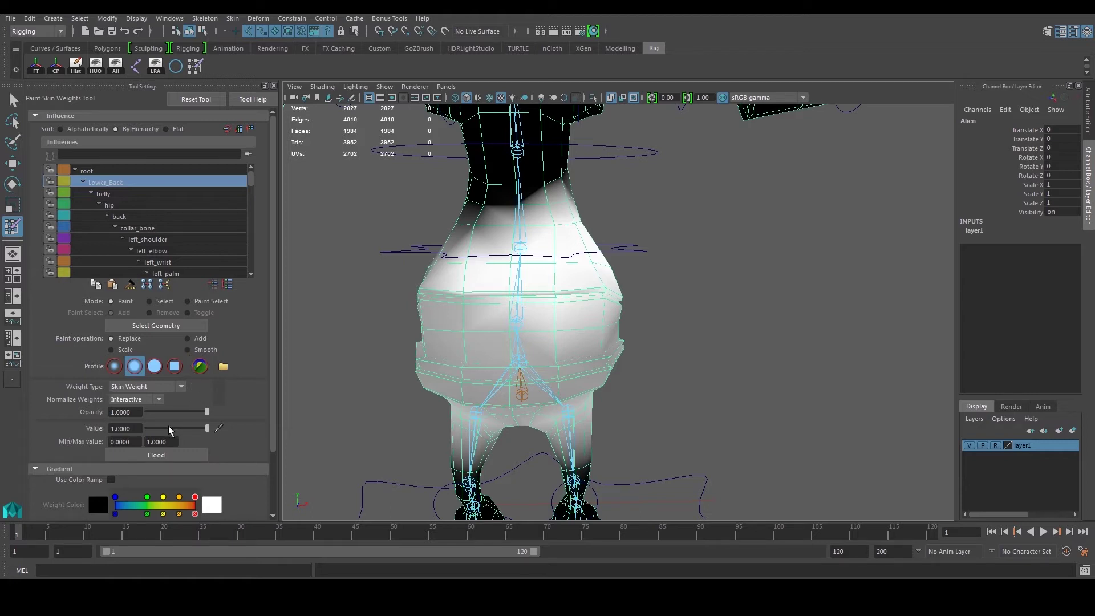
Paint the Lower_Back influence out of the lower belly, hips and upper legs using Replace at value 0
{"action": "left_click_drag", "start_coordinate": [169, 425], "coordinate": [138, 426]}
{"action": "mouse_move", "coordinate": [425, 402]}
{"action": "left_mouse_down"}
{"action": "mouse_move", "coordinate": [611, 440]}
{"action": "mouse_move", "coordinate": [597, 455]}
{"action": "mouse_move", "coordinate": [481, 452]}
{"action": "mouse_move", "coordinate": [580, 408]}
{"action": "mouse_move", "coordinate": [557, 384]}
{"action": "mouse_move", "coordinate": [435, 379]}
{"action": "mouse_move", "coordinate": [561, 424]}
{"action": "mouse_move", "coordinate": [559, 384]}
{"action": "mouse_move", "coordinate": [605, 323]}
{"action": "left_mouse_up"}
{"action": "left_click_drag", "start_coordinate": [542, 347], "coordinate": [638, 396]}
{"action": "left_click_drag", "start_coordinate": [508, 347], "coordinate": [551, 367], "text": "alt"}
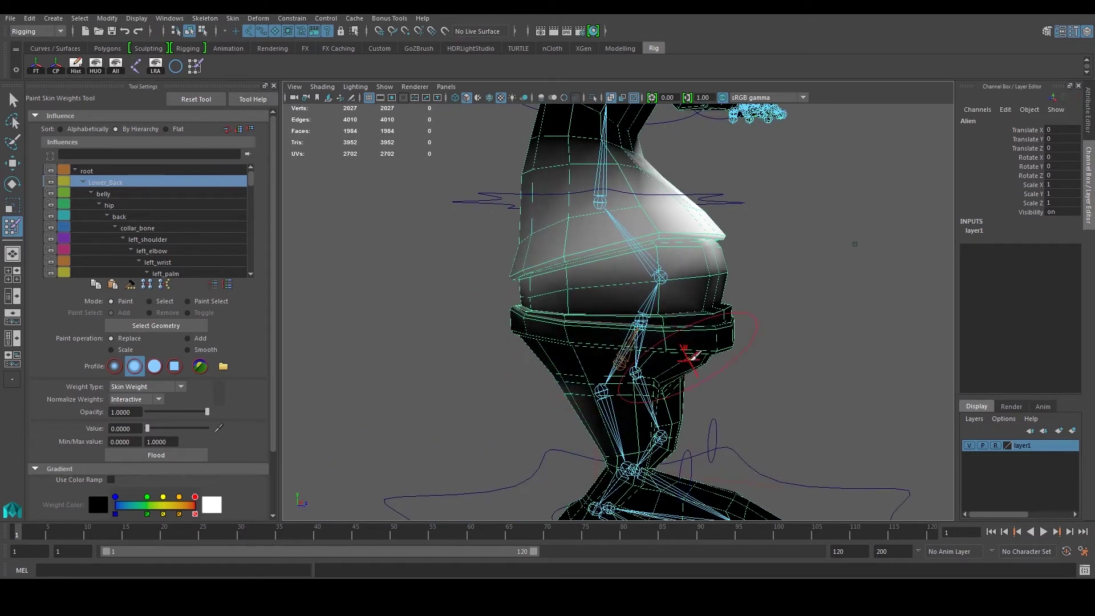
{"action": "left_click_drag", "start_coordinate": [687, 362], "coordinate": [536, 332], "text": "alt"}
{"action": "left_click_drag", "start_coordinate": [652, 412], "coordinate": [599, 358], "text": "alt"}
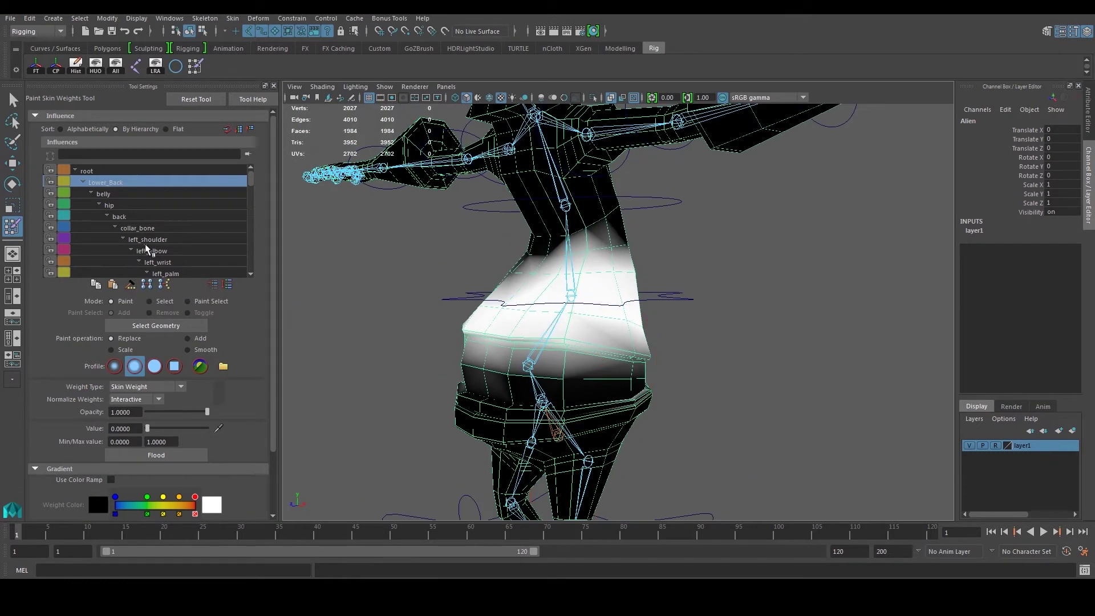
Restore the brush value to 1.0 and fill in the Lower_Back influence around the sides of the lower shirt
{"action": "left_click_drag", "start_coordinate": [172, 427], "coordinate": [191, 426]}
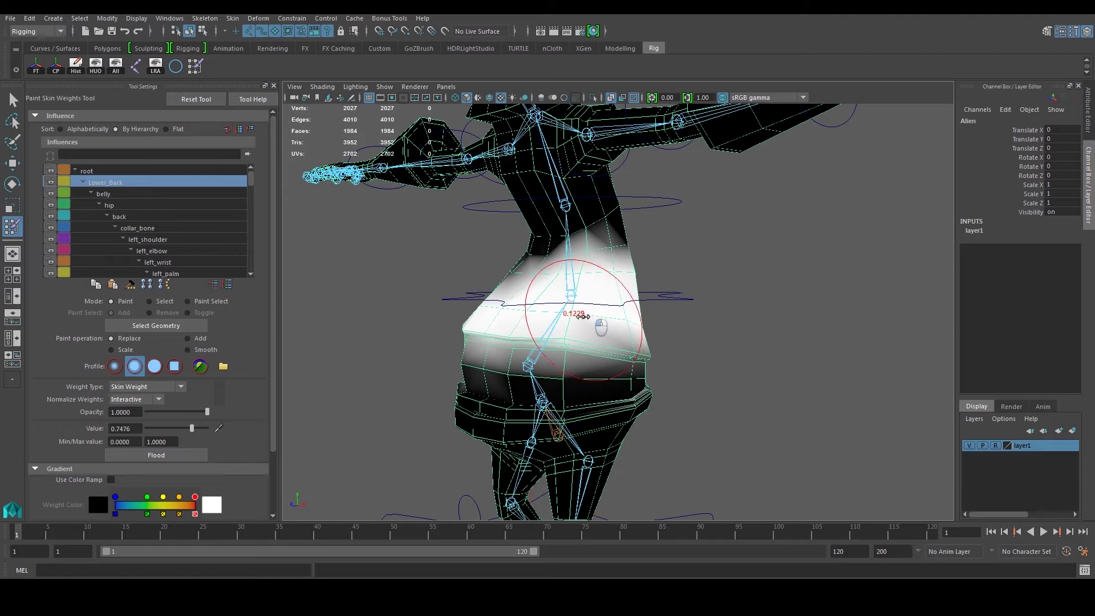
{"action": "left_click_drag", "start_coordinate": [593, 319], "coordinate": [582, 303], "text": "alt"}
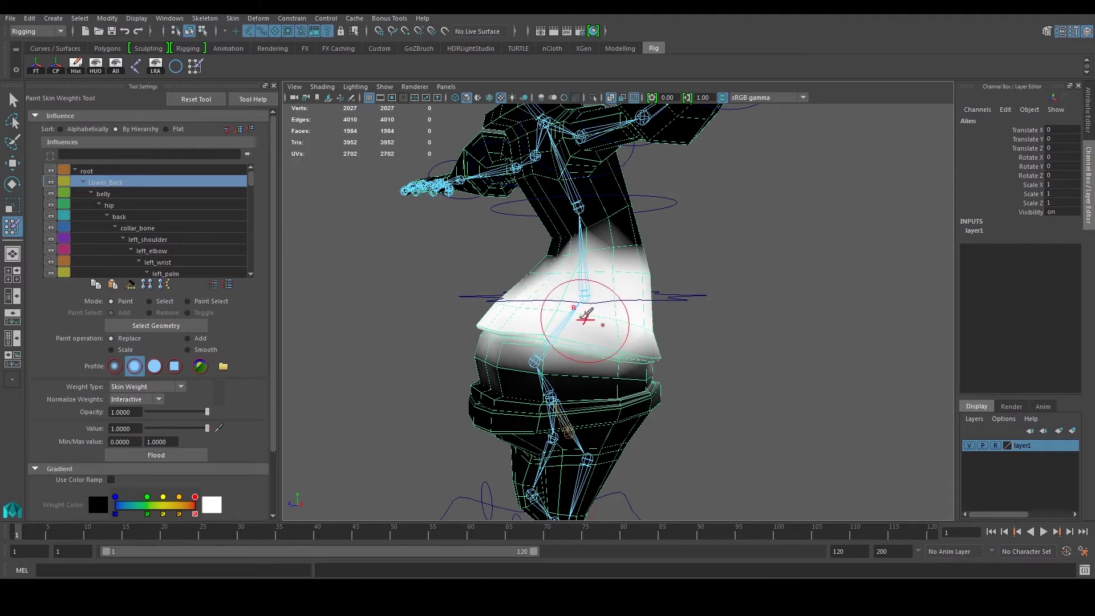
{"action": "left_click_drag", "start_coordinate": [611, 293], "coordinate": [663, 305], "text": "alt"}
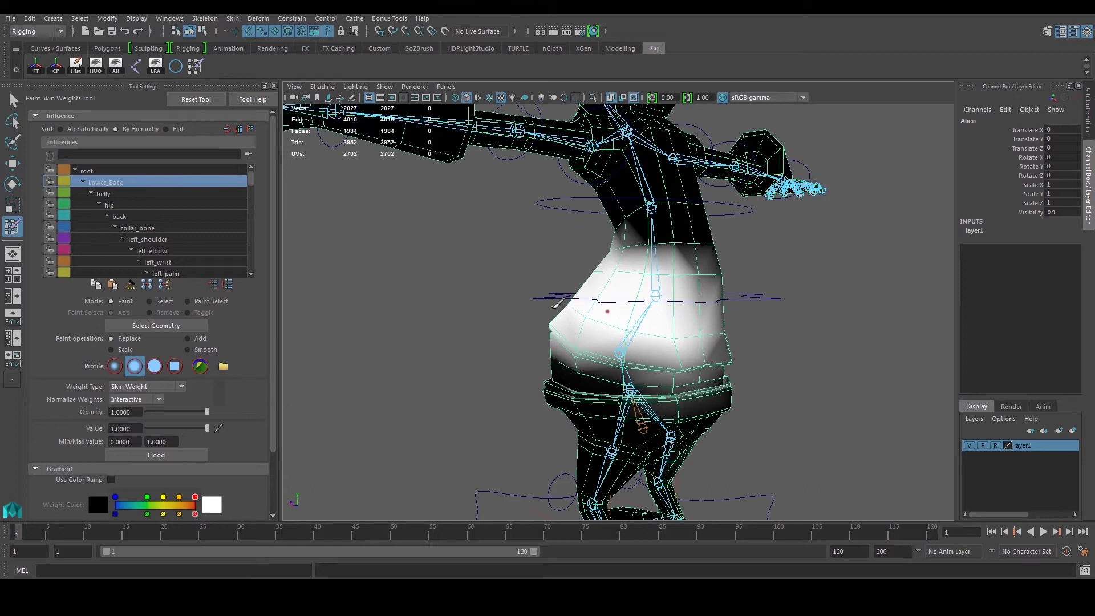
{"action": "left_click_drag", "start_coordinate": [599, 310], "coordinate": [612, 279], "text": "alt"}
Set the brush value to 0.6116 and paint partial Lower_Back weight along the shirt's lower hem
{"action": "right_click_drag", "start_coordinate": [612, 280], "coordinate": [675, 345], "text": "alt"}
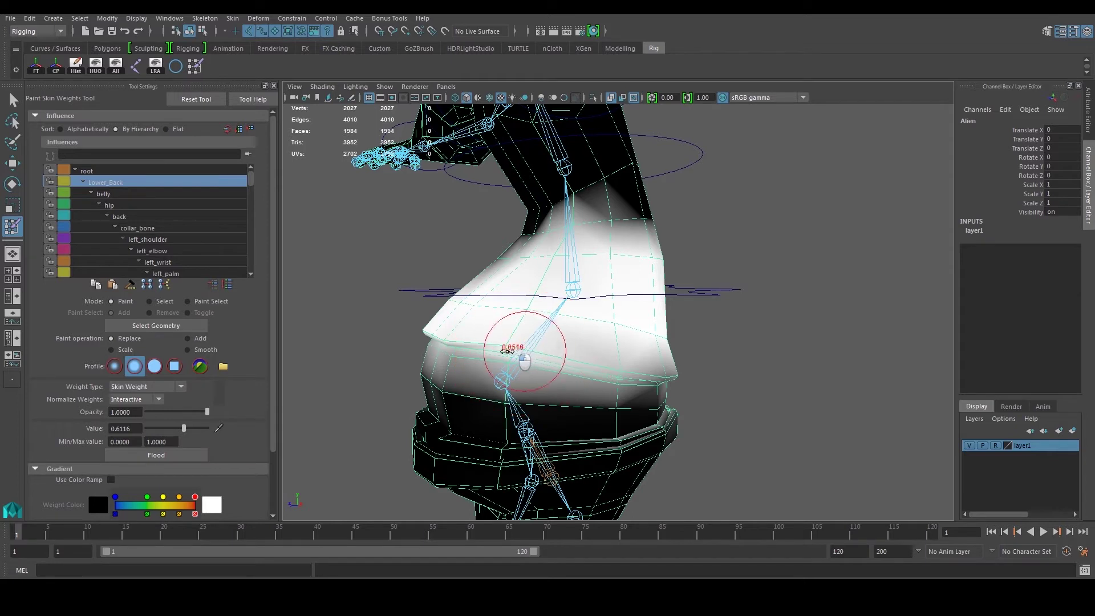
{"action": "mouse_move", "coordinate": [501, 343]}
{"action": "left_mouse_down"}
{"action": "mouse_move", "coordinate": [662, 366]}
{"action": "mouse_move", "coordinate": [431, 350]}
{"action": "left_mouse_up"}
{"action": "left_click_drag", "start_coordinate": [431, 350], "coordinate": [457, 342], "text": "alt"}
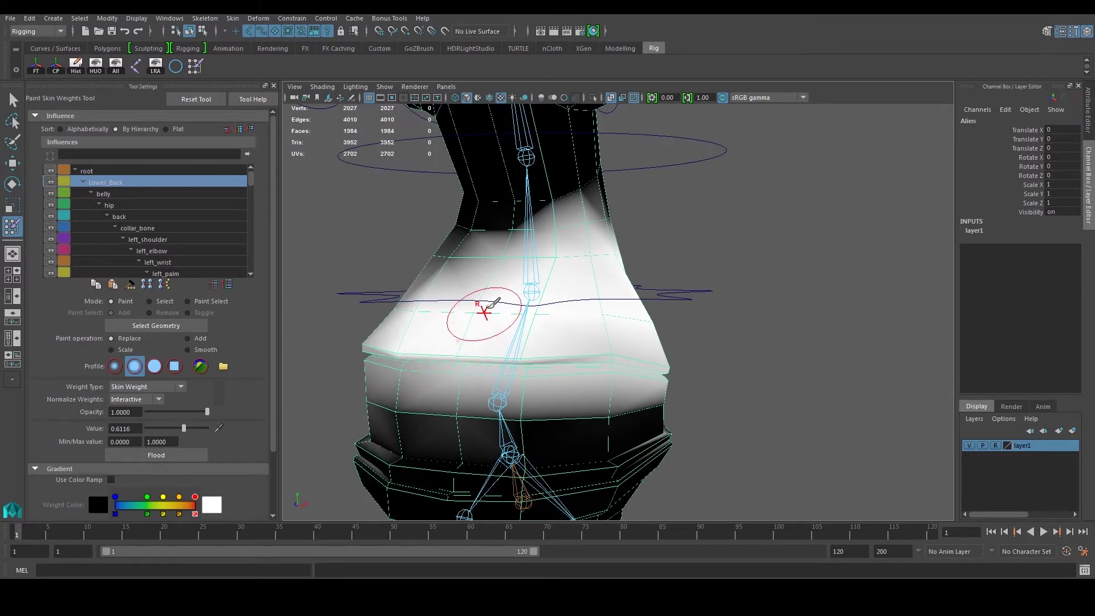
{"action": "mouse_move", "coordinate": [567, 237]}
{"action": "left_mouse_down", "text": "alt"}
{"action": "mouse_move", "coordinate": [655, 237]}
{"action": "mouse_move", "coordinate": [633, 218]}
{"action": "mouse_move", "coordinate": [696, 209]}
{"action": "mouse_move", "coordinate": [648, 288]}
{"action": "mouse_move", "coordinate": [761, 303]}
{"action": "mouse_move", "coordinate": [627, 325]}
{"action": "mouse_move", "coordinate": [660, 316]}
{"action": "left_mouse_up", "text": "alt"}
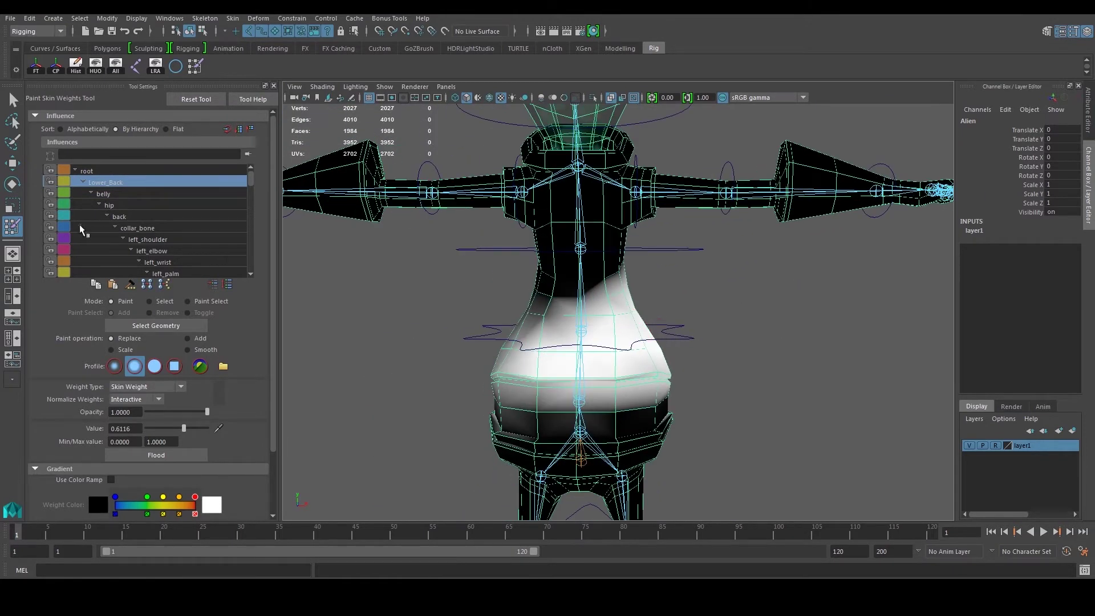
Switch to the belly influence and paint it out of the middle of the torso above the shirt hem at value 0
{"action": "left_click", "coordinate": [103, 193]}
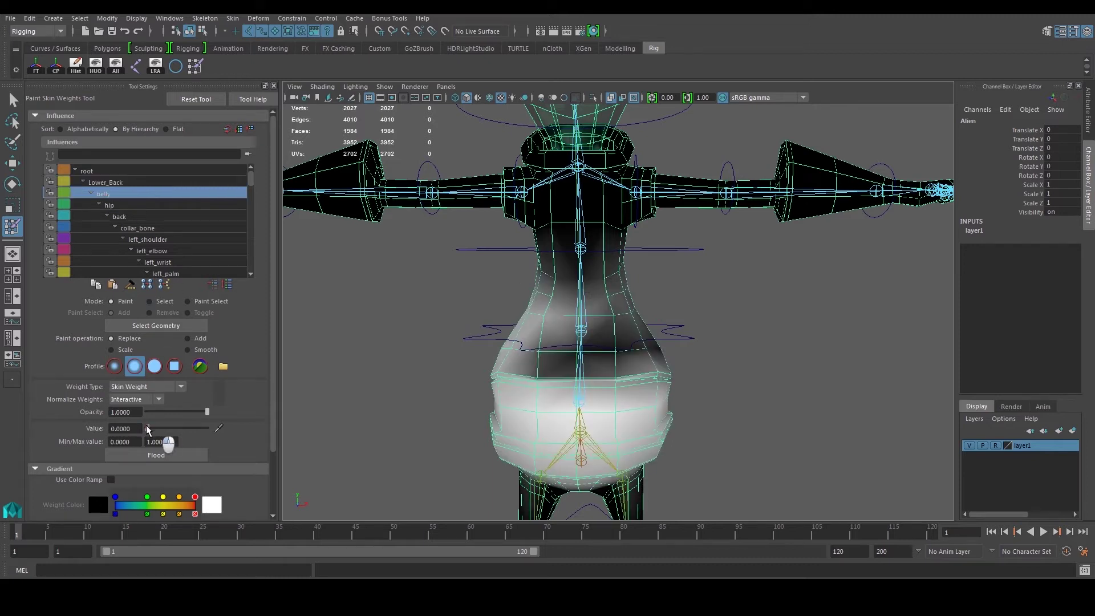
{"action": "left_click_drag", "start_coordinate": [564, 319], "coordinate": [665, 347]}
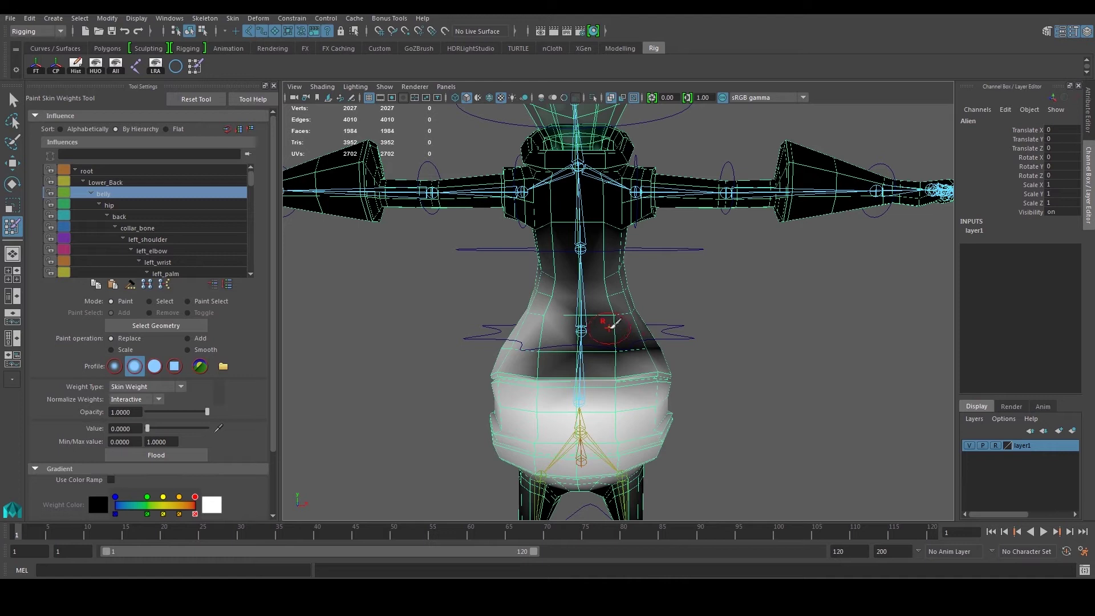
{"action": "mouse_move", "coordinate": [583, 278]}
{"action": "left_mouse_down"}
{"action": "mouse_move", "coordinate": [643, 347]}
{"action": "mouse_move", "coordinate": [662, 340]}
{"action": "left_mouse_up"}
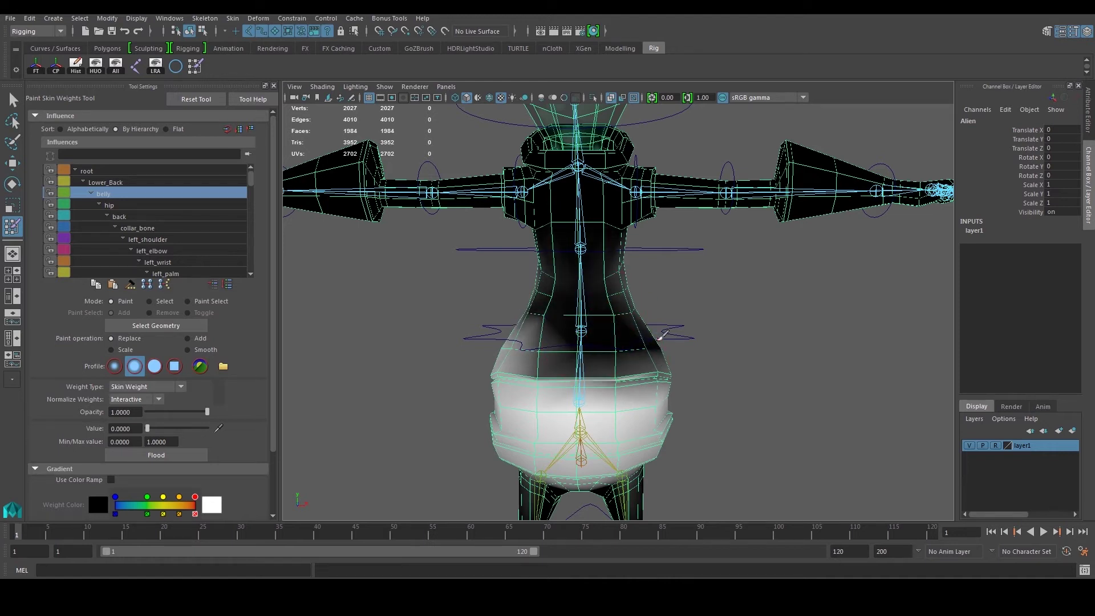
{"action": "middle_click_drag", "start_coordinate": [658, 340], "coordinate": [663, 307], "text": "alt"}
{"action": "left_click_drag", "start_coordinate": [556, 284], "coordinate": [539, 298]}
Remove the remaining belly influence around the sides and other faces of the upper torso with value 0
{"action": "left_click_drag", "start_coordinate": [741, 291], "coordinate": [618, 280], "text": "alt"}
{"action": "mouse_move", "coordinate": [616, 280]}
{"action": "left_mouse_down"}
{"action": "mouse_move", "coordinate": [673, 282]}
{"action": "mouse_move", "coordinate": [576, 246]}
{"action": "mouse_move", "coordinate": [607, 225]}
{"action": "left_mouse_up"}
{"action": "mouse_move", "coordinate": [730, 254]}
{"action": "left_mouse_down", "text": "alt"}
{"action": "mouse_move", "coordinate": [633, 252]}
{"action": "mouse_move", "coordinate": [642, 288]}
{"action": "mouse_move", "coordinate": [632, 290]}
{"action": "mouse_move", "coordinate": [691, 315]}
{"action": "left_mouse_up", "text": "alt"}
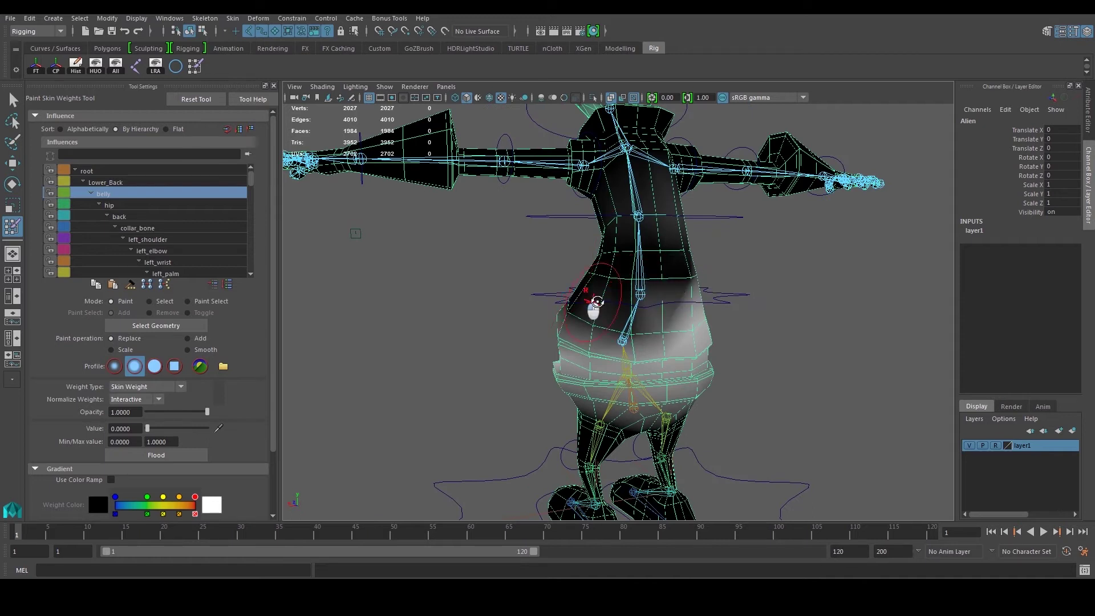
{"action": "left_click_drag", "start_coordinate": [593, 310], "coordinate": [767, 303], "text": "alt"}
{"action": "left_click_drag", "start_coordinate": [669, 315], "coordinate": [606, 357], "text": "alt"}
{"action": "middle_click_drag", "start_coordinate": [602, 431], "coordinate": [594, 365], "text": "alt"}
{"action": "mouse_move", "coordinate": [593, 365]}
{"action": "left_mouse_down"}
{"action": "mouse_move", "coordinate": [614, 377]}
{"action": "mouse_move", "coordinate": [573, 385]}
{"action": "left_mouse_up"}
{"action": "mouse_move", "coordinate": [684, 354]}
{"action": "left_mouse_down", "text": "alt"}
{"action": "mouse_move", "coordinate": [621, 363]}
{"action": "mouse_move", "coordinate": [672, 359]}
{"action": "left_mouse_up", "text": "alt"}
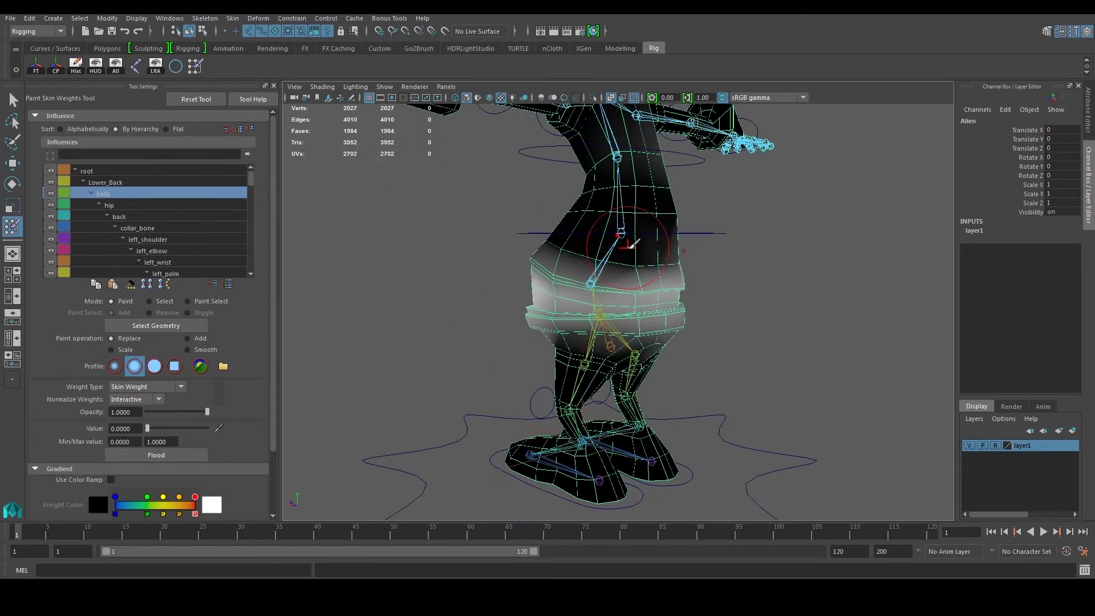
Set the brush value to 0.9320 and paint strong belly influence onto the band below the shirt hem
{"action": "left_click_drag", "start_coordinate": [181, 428], "coordinate": [202, 427]}
{"action": "mouse_move", "coordinate": [454, 342]}
{"action": "left_mouse_down", "text": "alt"}
{"action": "mouse_move", "coordinate": [643, 310]}
{"action": "mouse_move", "coordinate": [567, 288]}
{"action": "mouse_move", "coordinate": [491, 294]}
{"action": "left_mouse_up", "text": "alt"}
{"action": "mouse_move", "coordinate": [559, 292]}
{"action": "left_mouse_down"}
{"action": "mouse_move", "coordinate": [513, 275]}
{"action": "mouse_move", "coordinate": [610, 308]}
{"action": "mouse_move", "coordinate": [507, 284]}
{"action": "mouse_move", "coordinate": [542, 289]}
{"action": "left_mouse_up"}
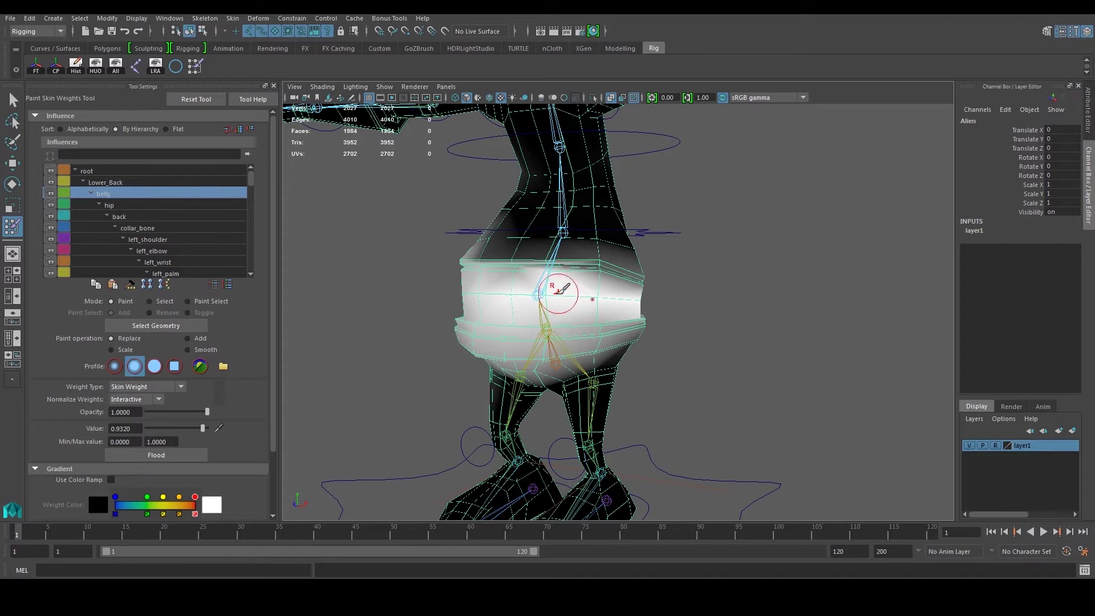
{"action": "mouse_move", "coordinate": [614, 285]}
{"action": "left_mouse_down", "text": "alt"}
{"action": "mouse_move", "coordinate": [650, 303]}
{"action": "mouse_move", "coordinate": [575, 290]}
{"action": "left_mouse_up", "text": "alt"}
Set the brush value to 0.3495 and paint partial belly weight along the edges above and below the belly band
{"action": "left_click_drag", "start_coordinate": [173, 425], "coordinate": [168, 427]}
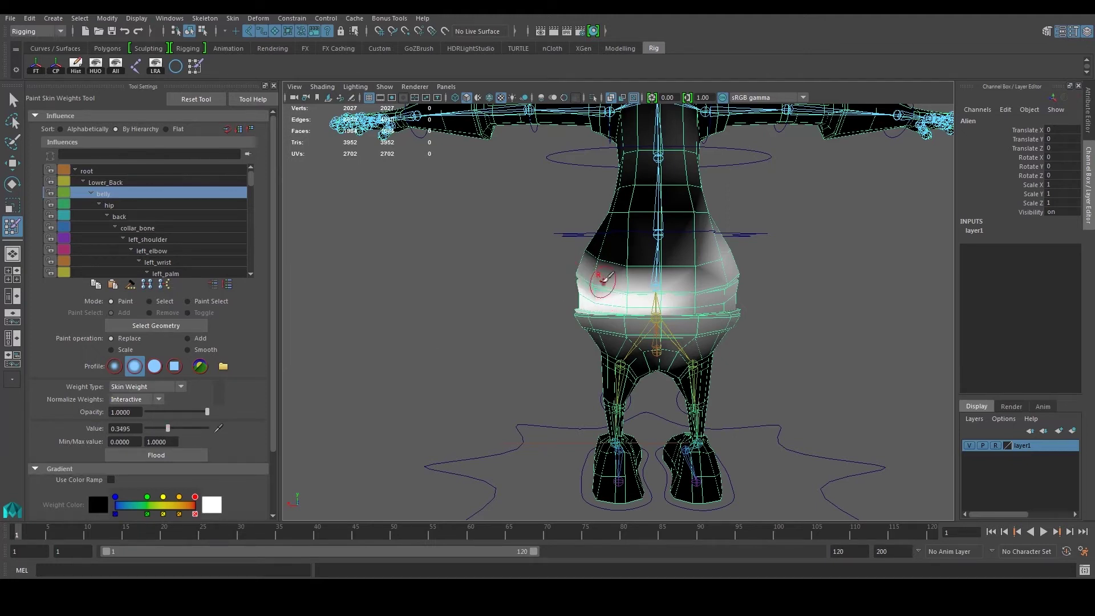
{"action": "mouse_move", "coordinate": [625, 273]}
{"action": "left_mouse_down"}
{"action": "mouse_move", "coordinate": [587, 256]}
{"action": "mouse_move", "coordinate": [616, 275]}
{"action": "left_mouse_up"}
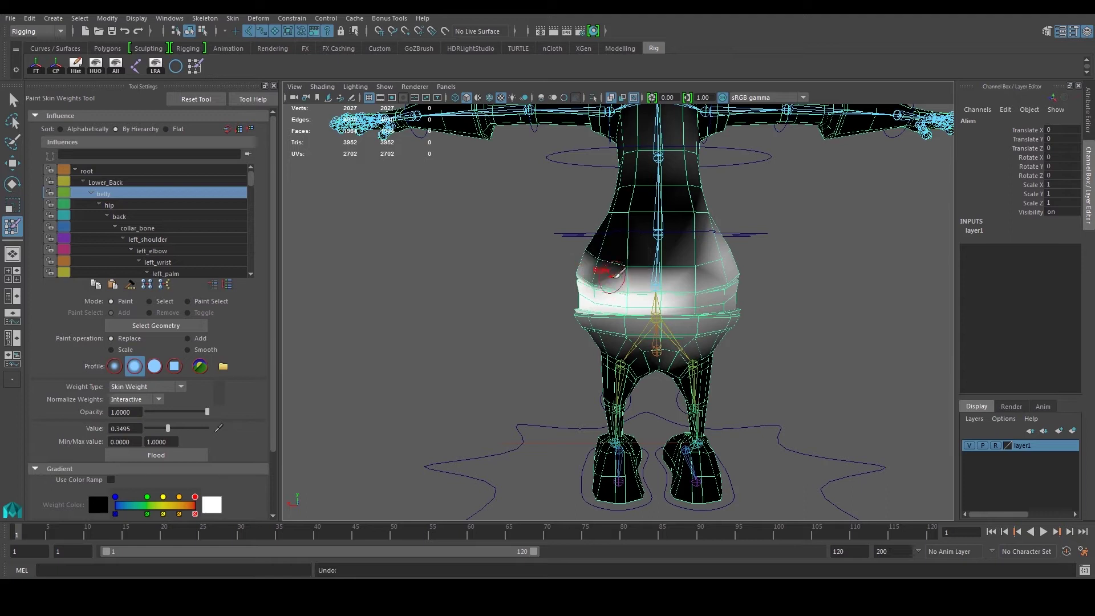
{"action": "mouse_move", "coordinate": [656, 284]}
{"action": "left_mouse_down", "text": "alt"}
{"action": "mouse_move", "coordinate": [561, 271]}
{"action": "mouse_move", "coordinate": [588, 267]}
{"action": "mouse_move", "coordinate": [571, 268]}
{"action": "left_mouse_up", "text": "alt"}
{"action": "left_click_drag", "start_coordinate": [562, 273], "coordinate": [498, 259]}
{"action": "mouse_move", "coordinate": [502, 261]}
{"action": "left_mouse_down", "text": "alt"}
{"action": "mouse_move", "coordinate": [530, 271]}
{"action": "mouse_move", "coordinate": [516, 266]}
{"action": "left_mouse_up", "text": "alt"}
{"action": "left_click_drag", "start_coordinate": [521, 327], "coordinate": [650, 332]}
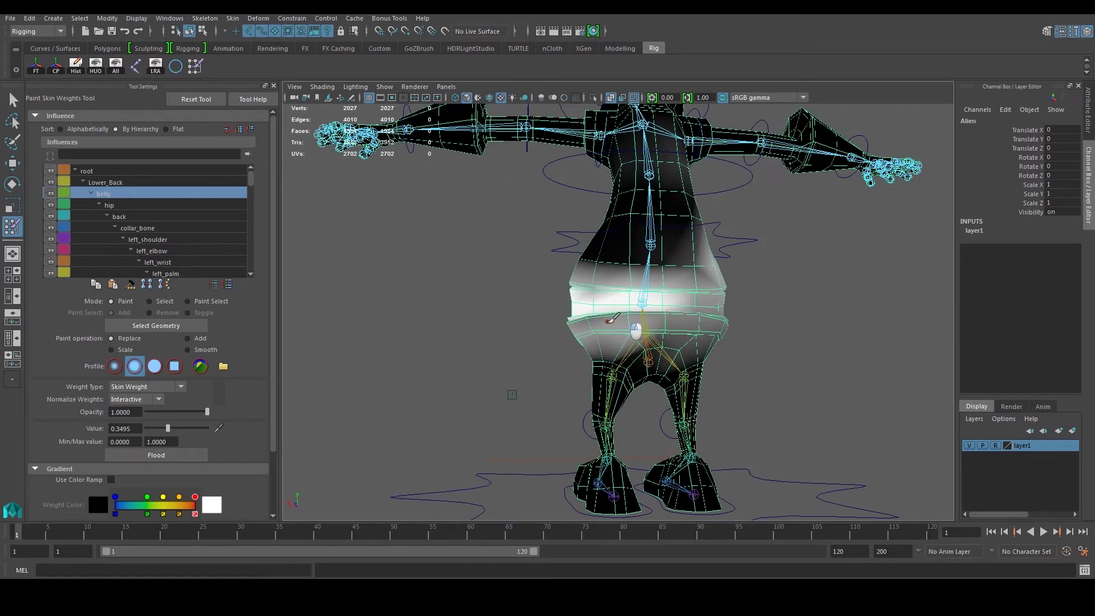
Set the brush value to 0.8641 and even out the belly influence around the band between hem and waistband
{"action": "left_click_drag", "start_coordinate": [570, 318], "coordinate": [593, 306], "text": "alt"}
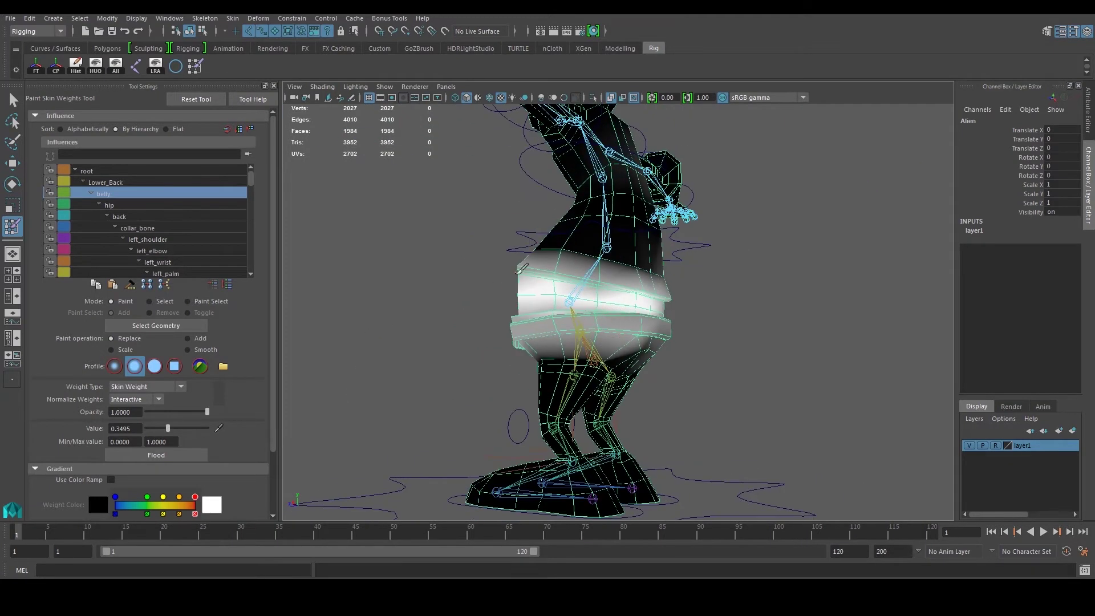
{"action": "middle_click_drag", "start_coordinate": [517, 272], "coordinate": [542, 320], "text": "alt"}
{"action": "left_click_drag", "start_coordinate": [542, 319], "coordinate": [562, 337], "text": "alt"}
{"action": "right_click_drag", "start_coordinate": [566, 350], "coordinate": [594, 362], "text": "alt"}
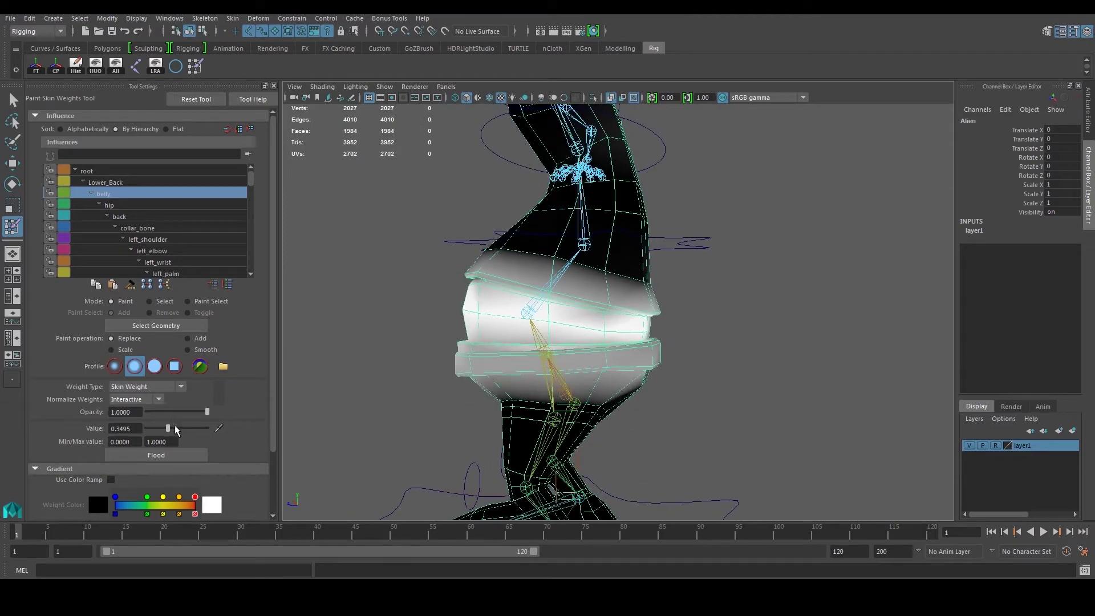
{"action": "left_click_drag", "start_coordinate": [188, 429], "coordinate": [198, 428]}
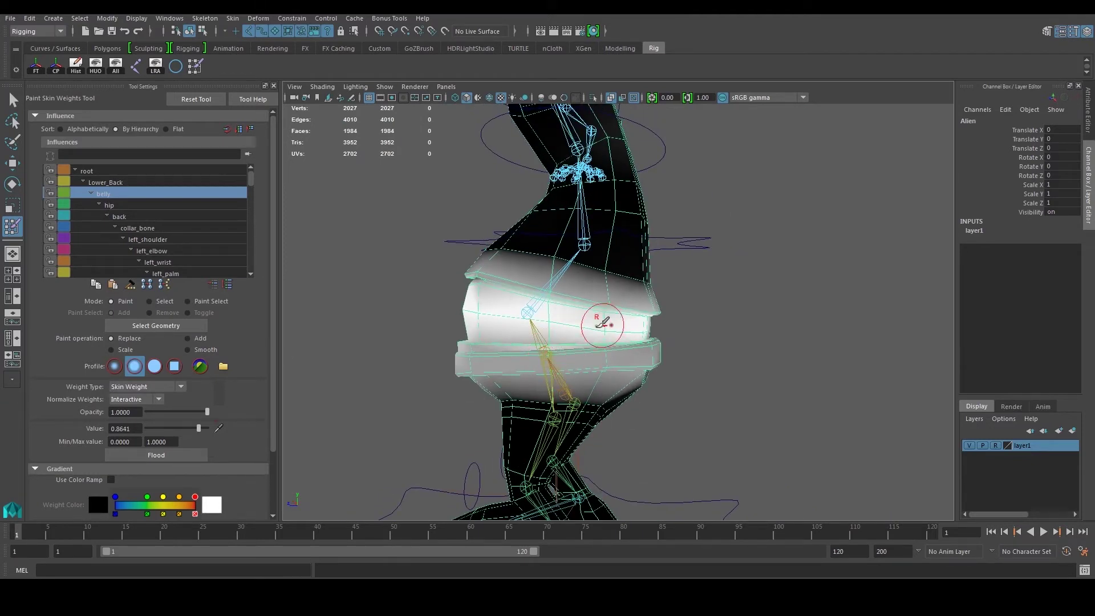
{"action": "left_click_drag", "start_coordinate": [612, 320], "coordinate": [628, 328], "text": "alt"}
{"action": "left_click_drag", "start_coordinate": [506, 310], "coordinate": [568, 316], "text": "alt"}
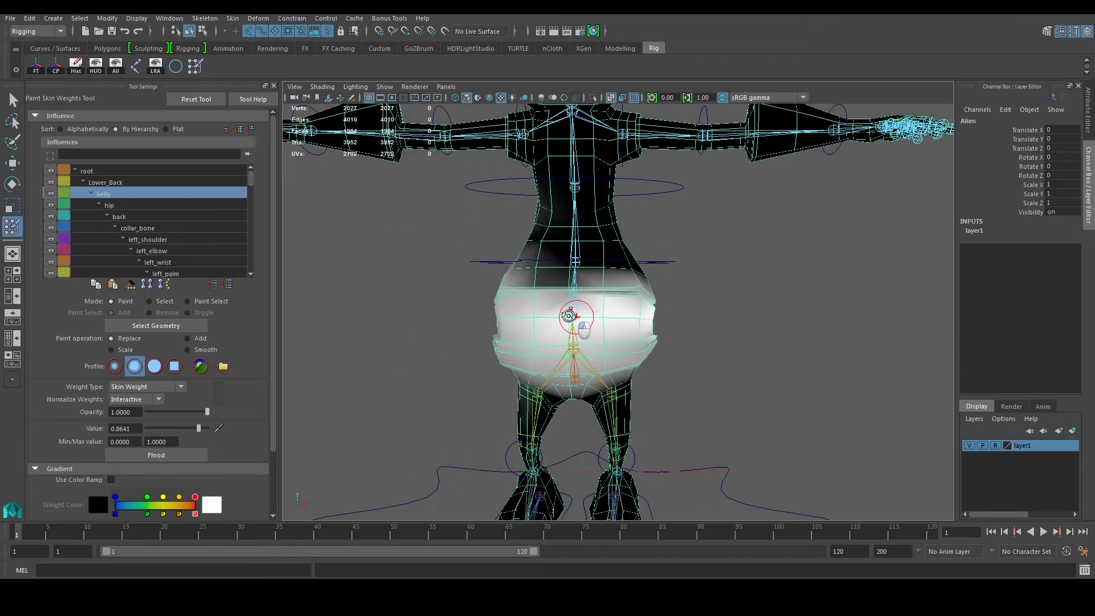
Select the hip influence and remove it all around the lower torso, around and below the shirt hem, with value 0
{"action": "left_click", "coordinate": [128, 205]}
{"action": "left_click_drag", "start_coordinate": [604, 268], "coordinate": [613, 280], "text": "alt"}
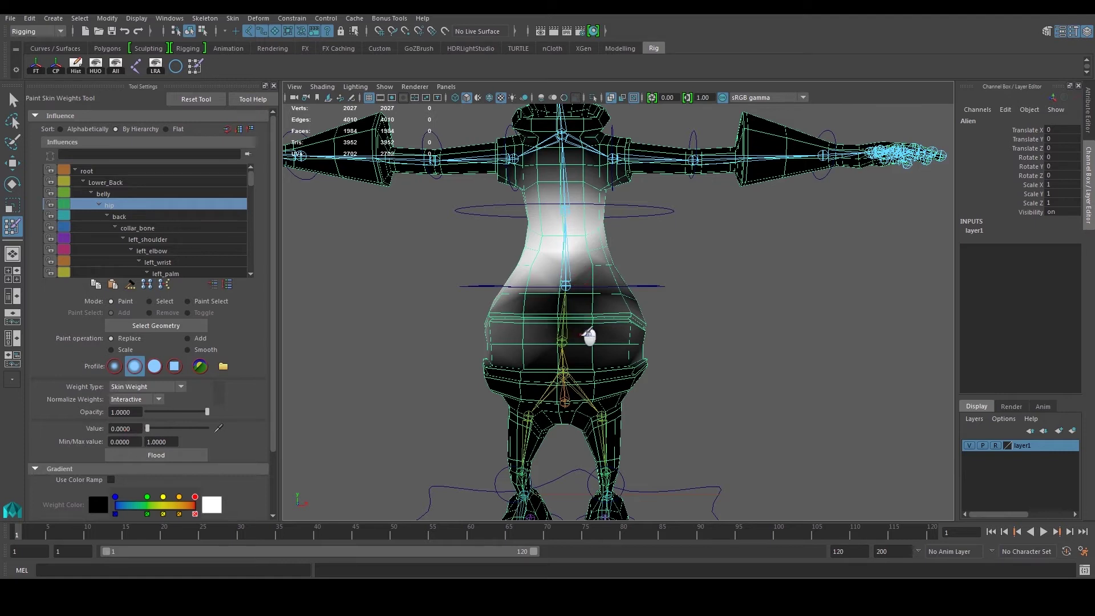
{"action": "left_click_drag", "start_coordinate": [676, 351], "coordinate": [642, 310], "text": "alt"}
{"action": "left_click_drag", "start_coordinate": [635, 361], "coordinate": [560, 338], "text": "alt"}
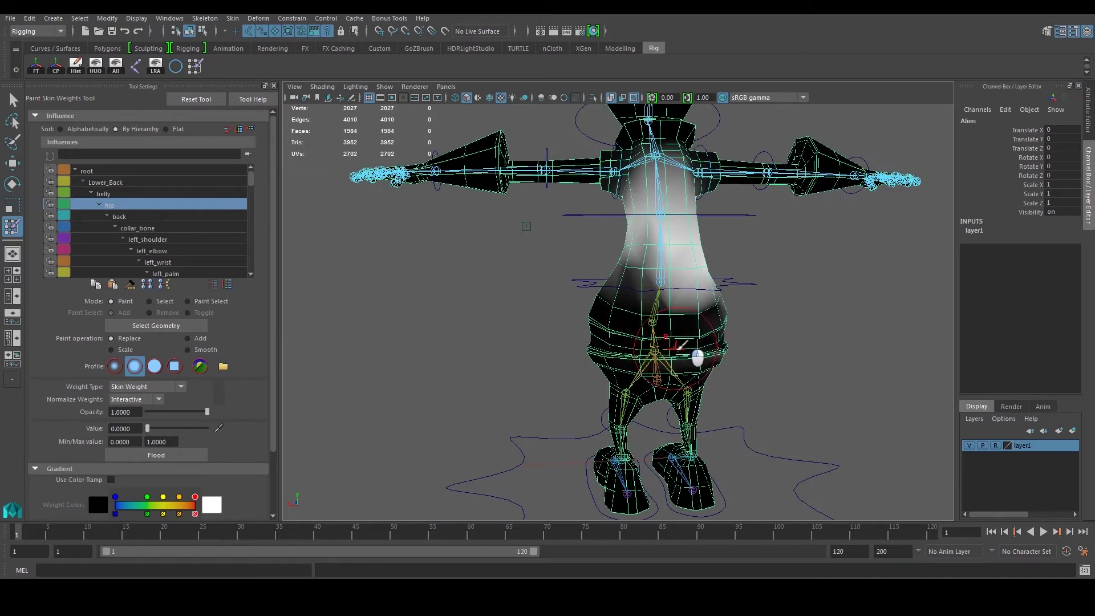
{"action": "left_click_drag", "start_coordinate": [587, 317], "coordinate": [587, 354], "text": "alt"}
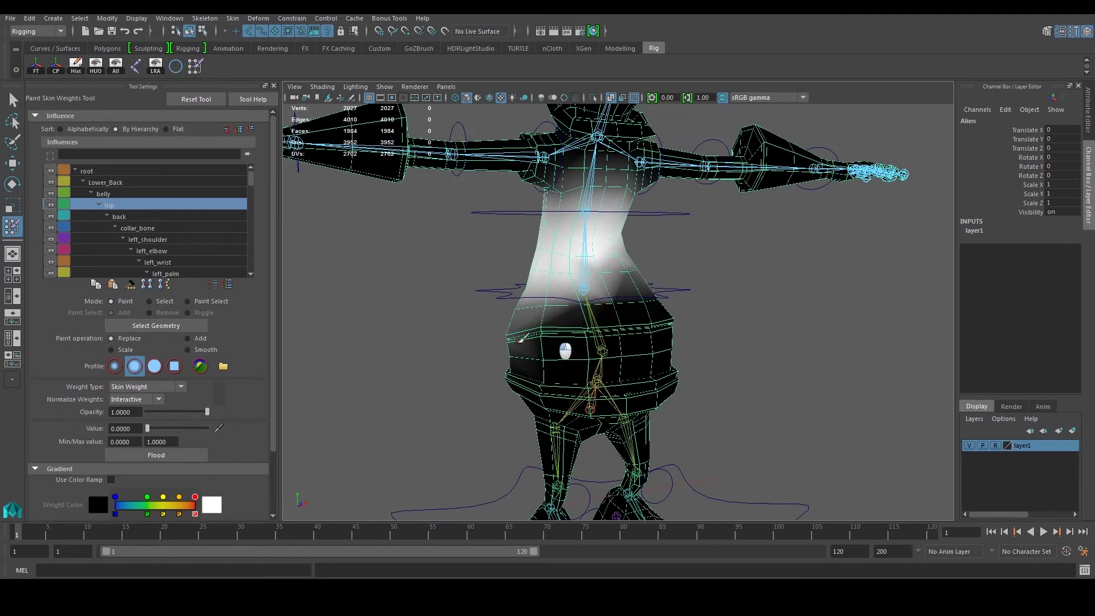
{"action": "left_click_drag", "start_coordinate": [547, 294], "coordinate": [600, 301], "text": "alt"}
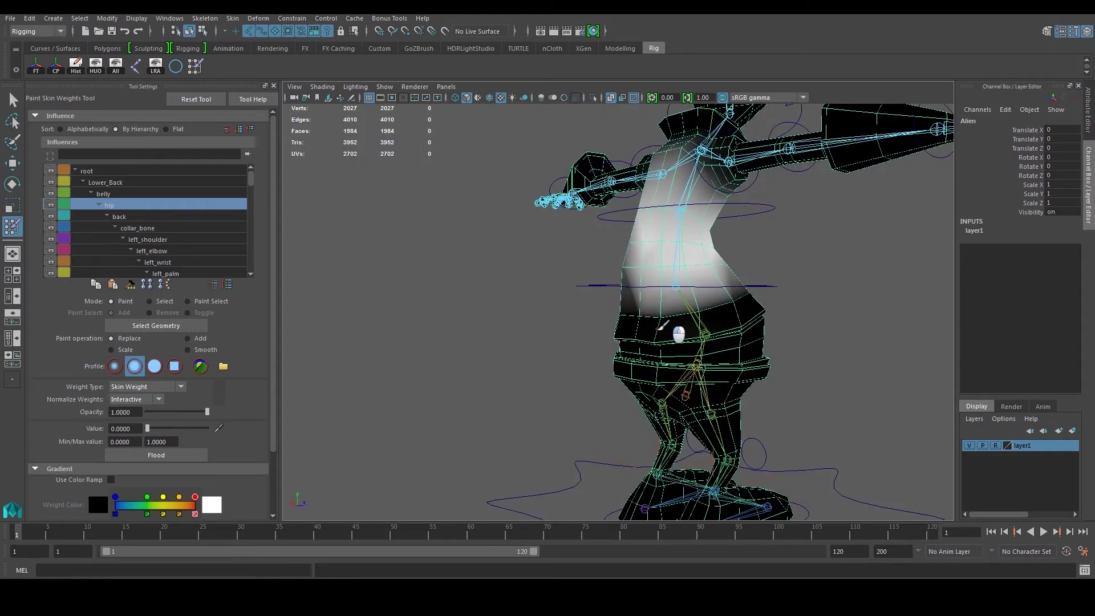
{"action": "left_click_drag", "start_coordinate": [709, 328], "coordinate": [529, 314], "text": "alt"}
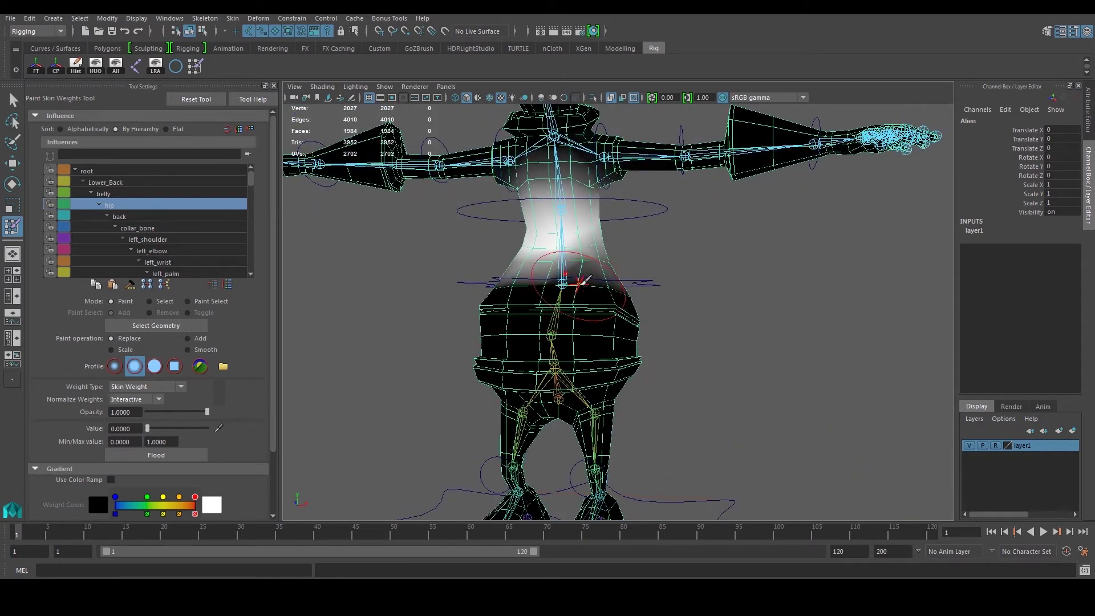
Set the brush value to 1 and paint full hip influence all around the waist above the shirt hem
{"action": "middle_click_drag", "start_coordinate": [579, 283], "coordinate": [579, 310], "text": "alt"}
{"action": "scroll", "coordinate": [579, 310], "scroll_direction": "up", "scroll_amount": 3}
{"action": "left_click_drag", "start_coordinate": [579, 311], "coordinate": [546, 323], "text": "alt"}
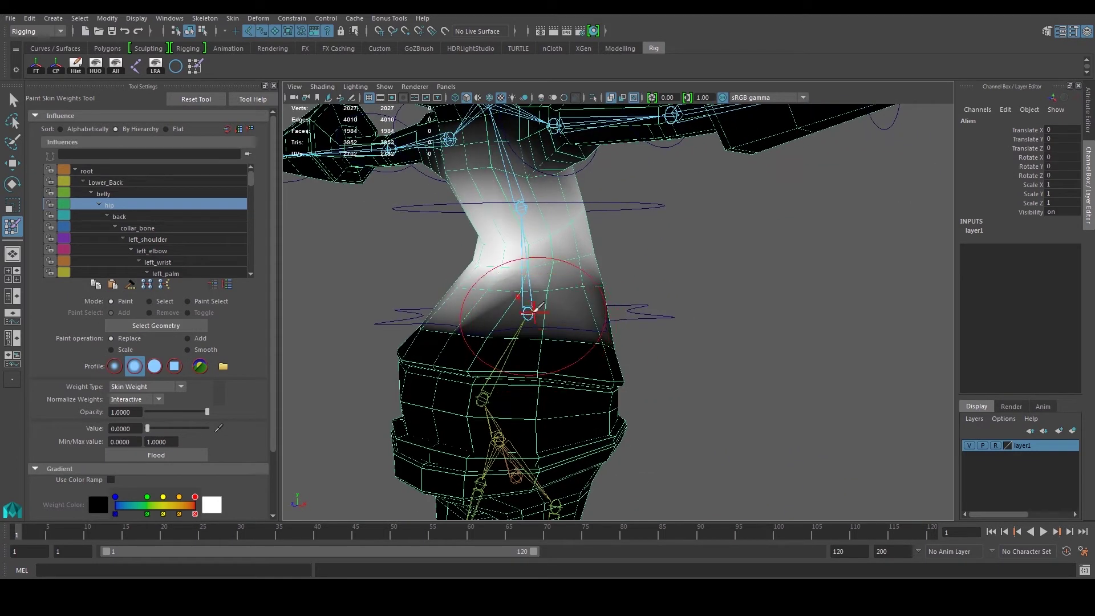
{"action": "middle_click_drag", "start_coordinate": [538, 312], "coordinate": [539, 330], "text": "alt"}
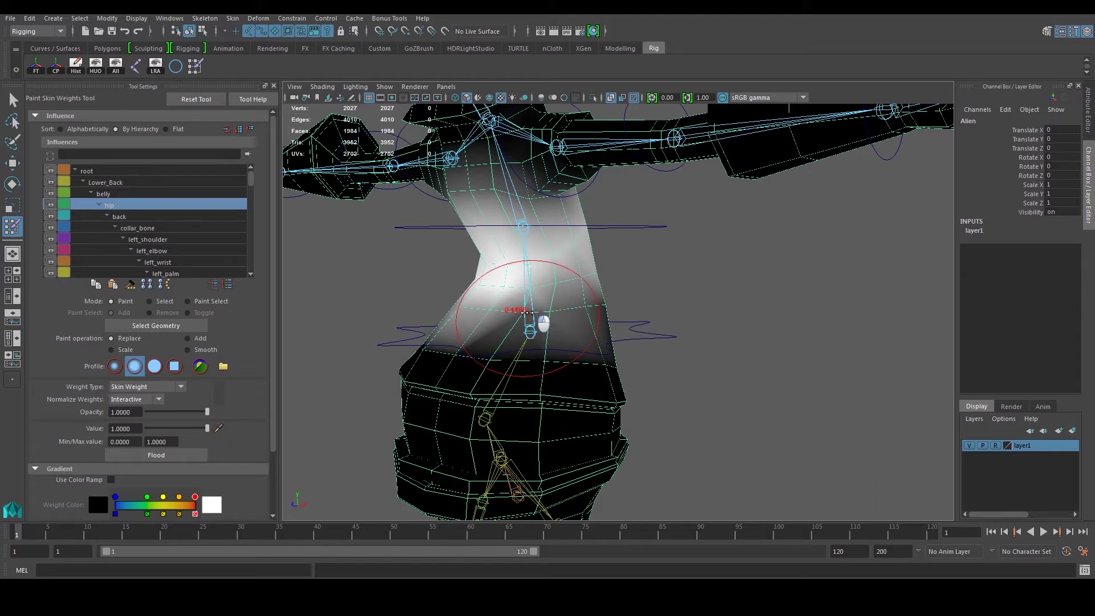
{"action": "mouse_move", "coordinate": [521, 313]}
{"action": "left_mouse_down"}
{"action": "mouse_move", "coordinate": [575, 317]}
{"action": "mouse_move", "coordinate": [513, 305]}
{"action": "mouse_move", "coordinate": [648, 296]}
{"action": "mouse_move", "coordinate": [627, 314]}
{"action": "mouse_move", "coordinate": [495, 321]}
{"action": "left_mouse_up"}
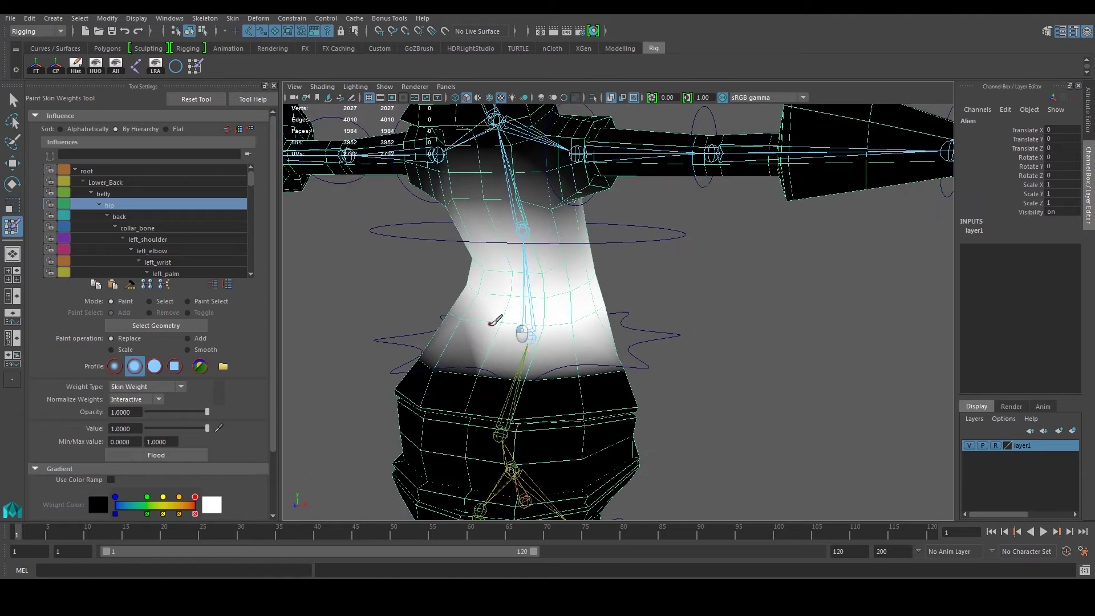
{"action": "left_click_drag", "start_coordinate": [591, 318], "coordinate": [649, 295], "text": "alt"}
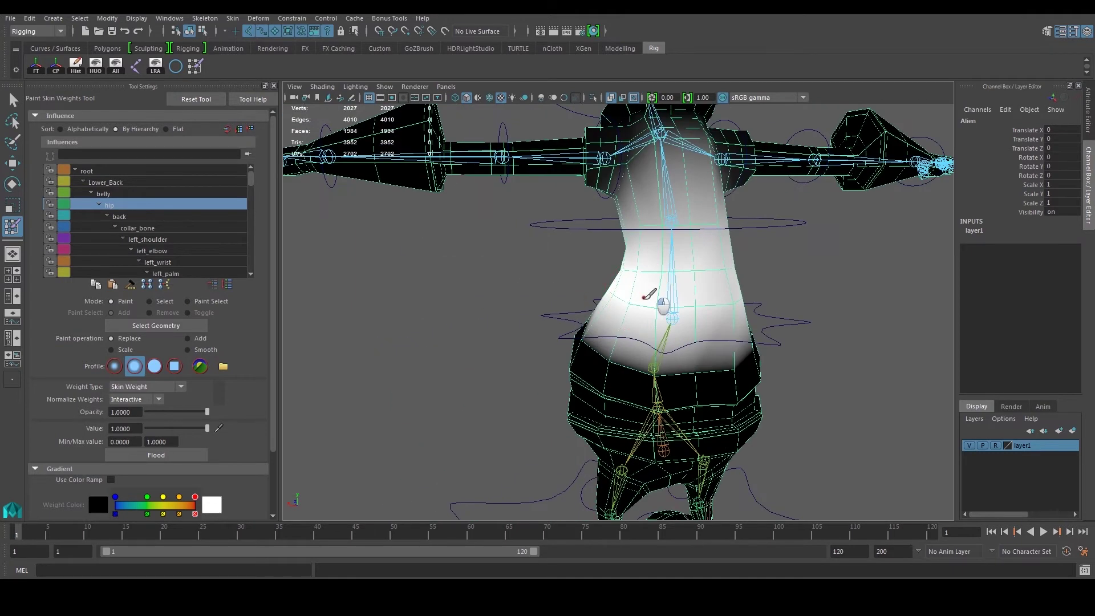
{"action": "left_click_drag", "start_coordinate": [728, 306], "coordinate": [487, 234], "text": "alt"}
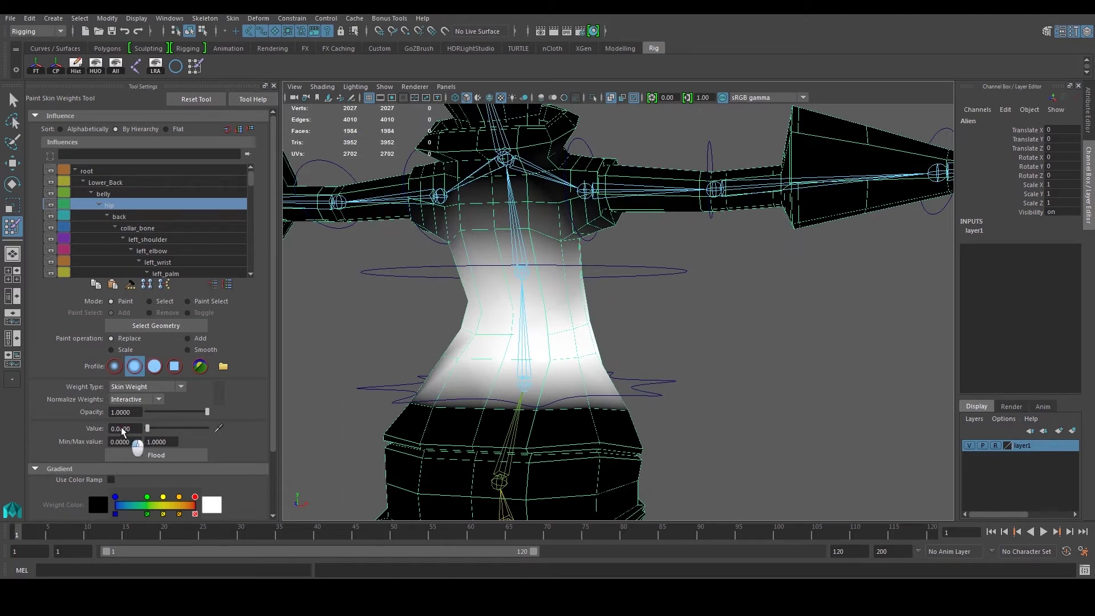
Set the brush value to 0 and reduce the hip influence on the chest below the shoulders
{"action": "mouse_move", "coordinate": [522, 215]}
{"action": "left_mouse_down"}
{"action": "mouse_move", "coordinate": [561, 257]}
{"action": "mouse_move", "coordinate": [551, 235]}
{"action": "mouse_move", "coordinate": [518, 244]}
{"action": "left_mouse_up"}
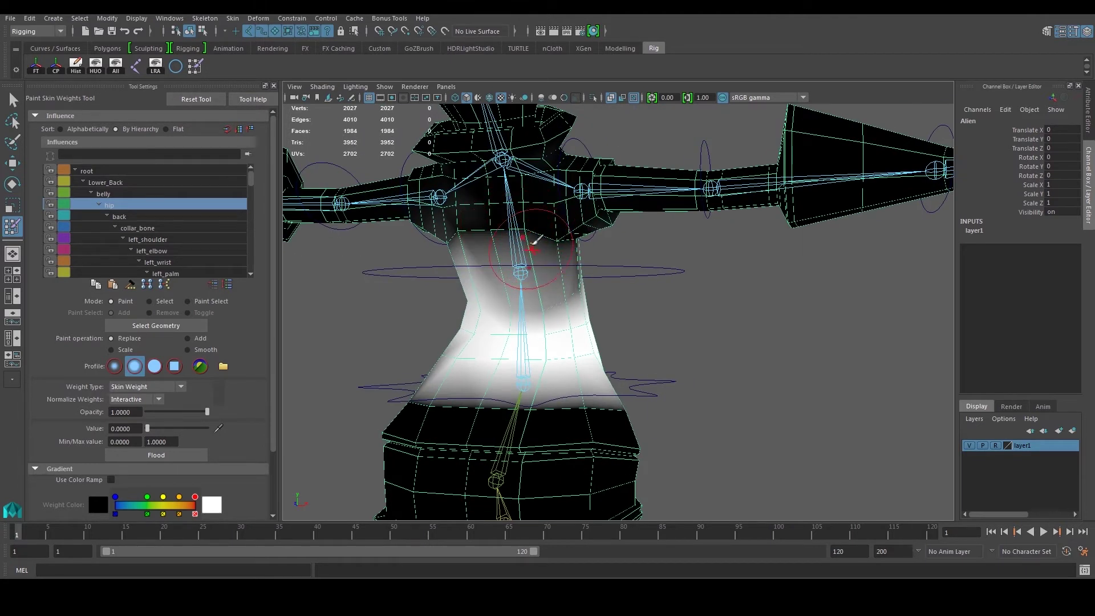
{"action": "mouse_move", "coordinate": [546, 288]}
{"action": "left_mouse_down"}
{"action": "mouse_move", "coordinate": [470, 251]}
{"action": "mouse_move", "coordinate": [492, 288]}
{"action": "mouse_move", "coordinate": [541, 285]}
{"action": "mouse_move", "coordinate": [491, 267]}
{"action": "left_mouse_up"}
{"action": "mouse_move", "coordinate": [551, 292]}
{"action": "left_mouse_down", "text": "alt"}
{"action": "mouse_move", "coordinate": [506, 252]}
{"action": "mouse_move", "coordinate": [610, 234]}
{"action": "mouse_move", "coordinate": [699, 239]}
{"action": "mouse_move", "coordinate": [667, 208]}
{"action": "mouse_move", "coordinate": [725, 204]}
{"action": "mouse_move", "coordinate": [713, 251]}
{"action": "mouse_move", "coordinate": [570, 239]}
{"action": "mouse_move", "coordinate": [644, 260]}
{"action": "mouse_move", "coordinate": [548, 257]}
{"action": "left_mouse_up", "text": "alt"}
{"action": "middle_click_drag", "start_coordinate": [541, 247], "coordinate": [526, 292], "text": "alt"}
Select the back influence and remove it from the waist and lower torso on all sides with value 0
{"action": "left_click", "coordinate": [137, 217]}
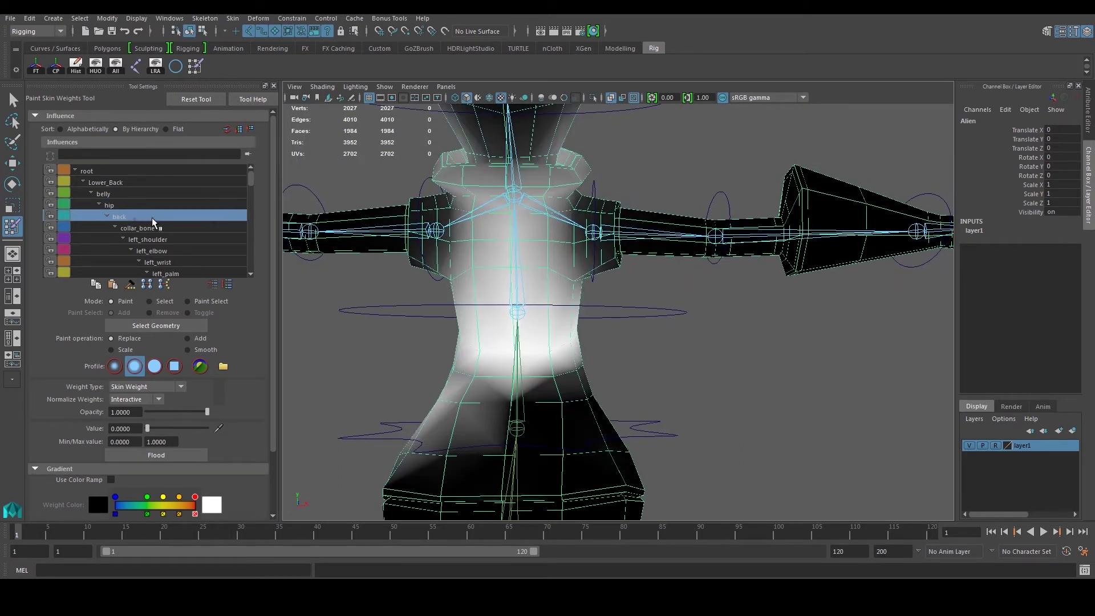
{"action": "mouse_move", "coordinate": [450, 459]}
{"action": "left_mouse_down"}
{"action": "mouse_move", "coordinate": [502, 434]}
{"action": "mouse_move", "coordinate": [448, 426]}
{"action": "mouse_move", "coordinate": [551, 406]}
{"action": "mouse_move", "coordinate": [457, 372]}
{"action": "mouse_move", "coordinate": [533, 377]}
{"action": "mouse_move", "coordinate": [508, 374]}
{"action": "mouse_move", "coordinate": [487, 403]}
{"action": "mouse_move", "coordinate": [455, 404]}
{"action": "mouse_move", "coordinate": [576, 376]}
{"action": "mouse_move", "coordinate": [436, 371]}
{"action": "mouse_move", "coordinate": [519, 391]}
{"action": "mouse_move", "coordinate": [608, 385]}
{"action": "mouse_move", "coordinate": [563, 398]}
{"action": "mouse_move", "coordinate": [521, 371]}
{"action": "mouse_move", "coordinate": [548, 373]}
{"action": "mouse_move", "coordinate": [528, 391]}
{"action": "mouse_move", "coordinate": [516, 294]}
{"action": "mouse_move", "coordinate": [627, 365]}
{"action": "mouse_move", "coordinate": [679, 371]}
{"action": "left_mouse_up"}
{"action": "key", "text": "ctrl+z"}
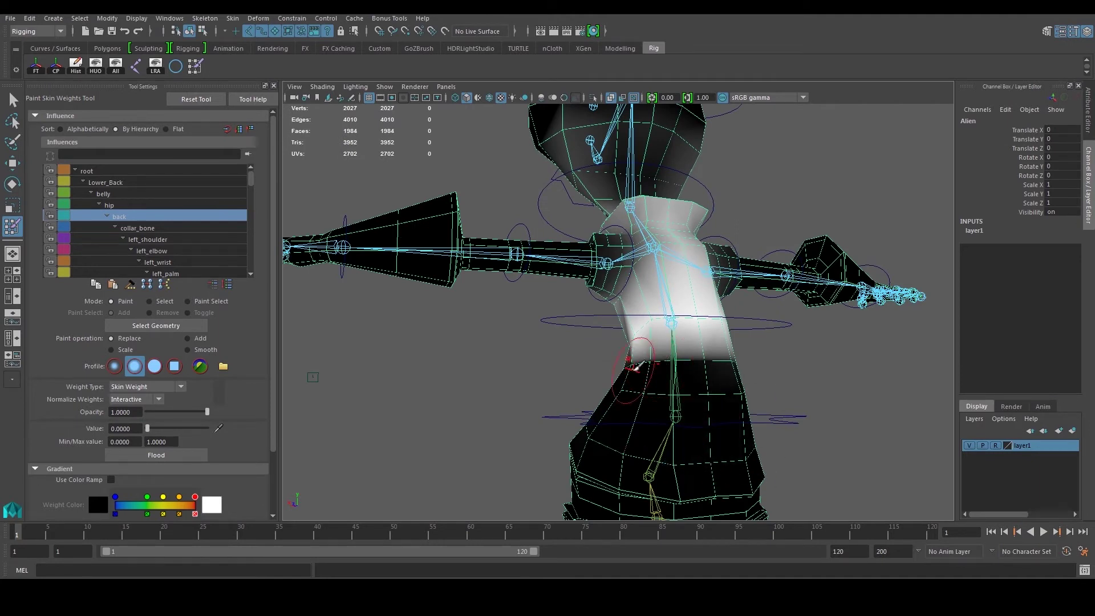
{"action": "left_click_drag", "start_coordinate": [634, 369], "coordinate": [786, 386], "text": "alt"}
{"action": "mouse_move", "coordinate": [417, 447]}
{"action": "left_mouse_down", "text": "alt"}
{"action": "mouse_move", "coordinate": [428, 462]}
{"action": "mouse_move", "coordinate": [510, 424]}
{"action": "left_mouse_up", "text": "alt"}
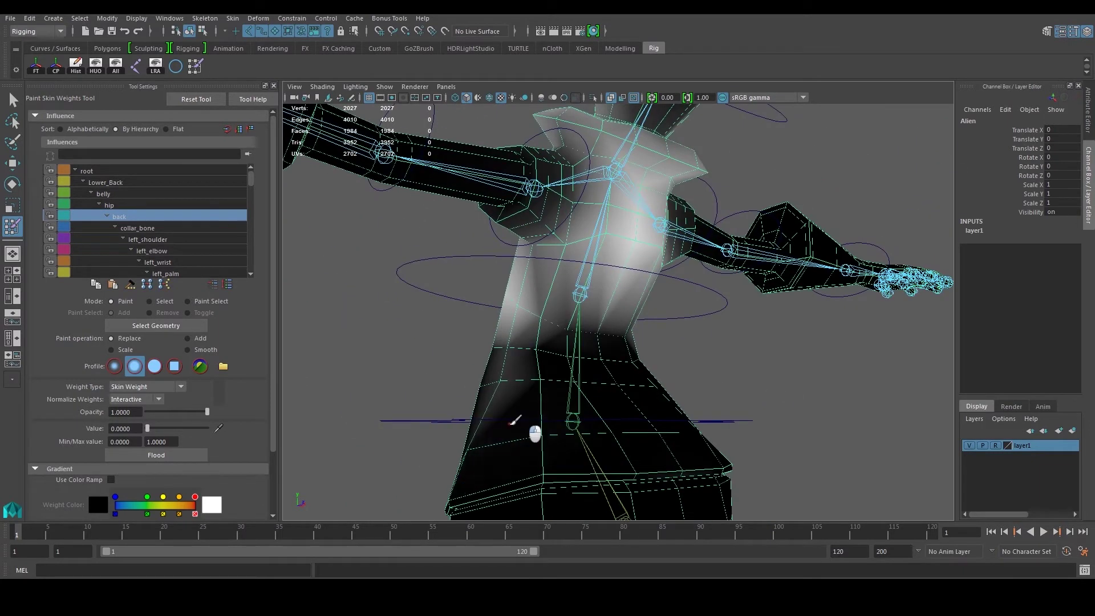
{"action": "left_click_drag", "start_coordinate": [504, 366], "coordinate": [477, 386], "text": "alt"}
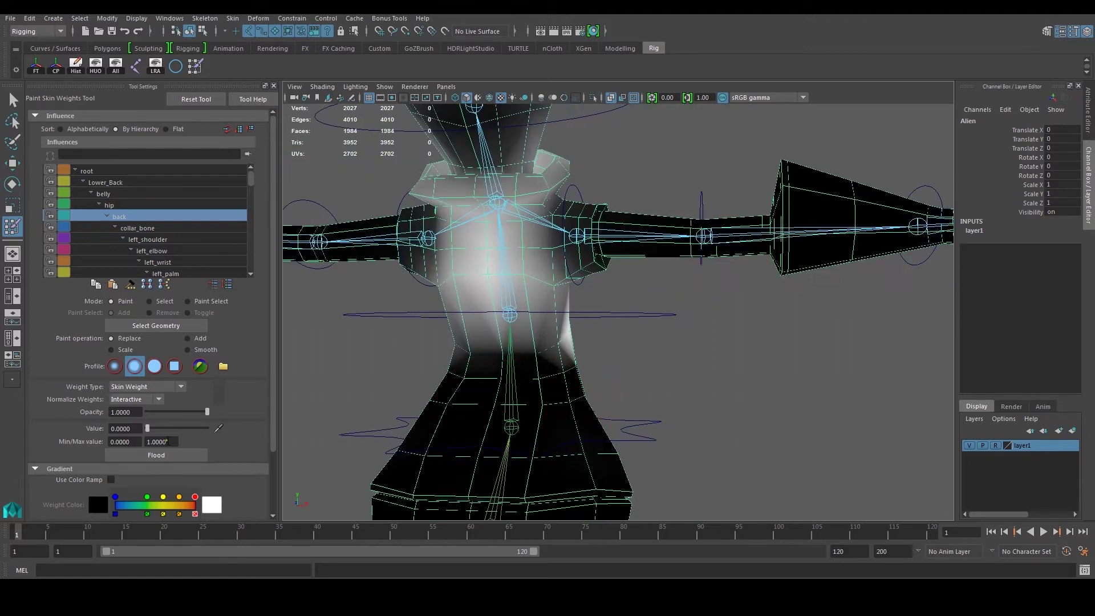
Set the brush value to 0.8932 and paint strong back influence around the chest below the shoulders
{"action": "mouse_move", "coordinate": [526, 306]}
{"action": "left_mouse_down"}
{"action": "mouse_move", "coordinate": [508, 313]}
{"action": "mouse_move", "coordinate": [504, 290]}
{"action": "mouse_move", "coordinate": [508, 309]}
{"action": "mouse_move", "coordinate": [491, 300]}
{"action": "mouse_move", "coordinate": [575, 303]}
{"action": "left_mouse_up"}
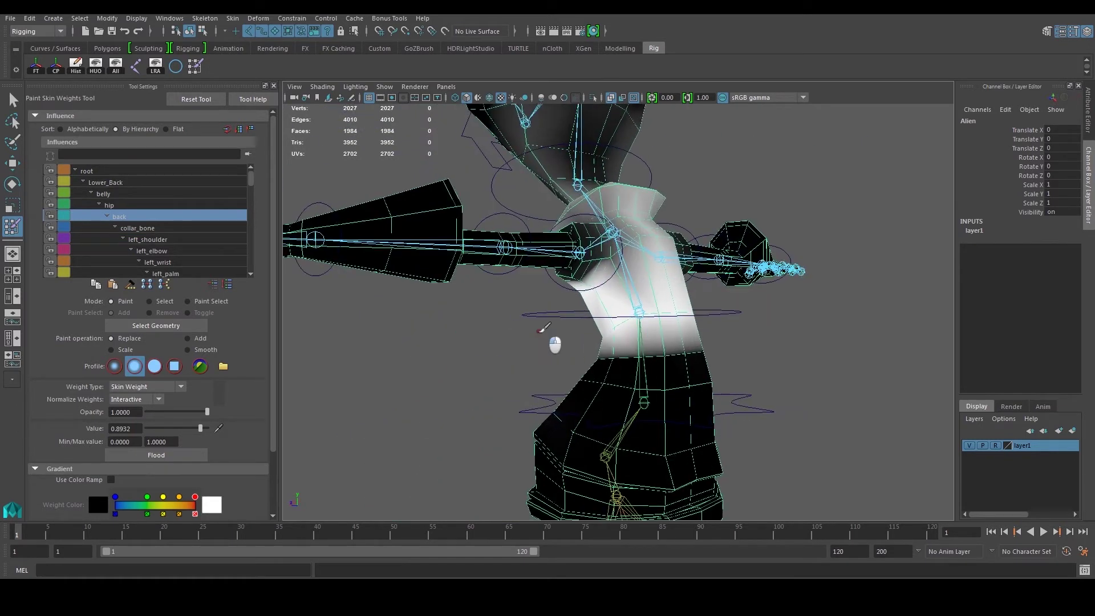
{"action": "mouse_move", "coordinate": [674, 305]}
{"action": "left_mouse_down", "text": "alt"}
{"action": "mouse_move", "coordinate": [630, 349]}
{"action": "mouse_move", "coordinate": [608, 337]}
{"action": "mouse_move", "coordinate": [621, 298]}
{"action": "mouse_move", "coordinate": [606, 322]}
{"action": "mouse_move", "coordinate": [782, 342]}
{"action": "mouse_move", "coordinate": [533, 393]}
{"action": "mouse_move", "coordinate": [556, 325]}
{"action": "mouse_move", "coordinate": [531, 326]}
{"action": "mouse_move", "coordinate": [535, 296]}
{"action": "mouse_move", "coordinate": [555, 389]}
{"action": "mouse_move", "coordinate": [561, 378]}
{"action": "left_mouse_up", "text": "alt"}
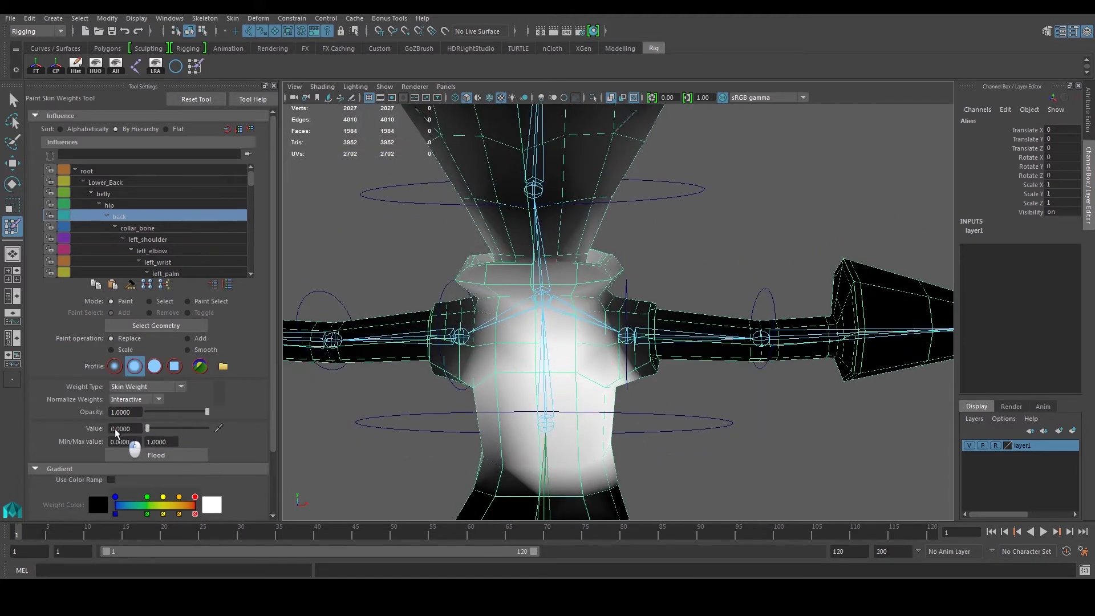
Set the brush value to 0 and remove the back influence from the collar and the base of the neck
{"action": "middle_click_drag", "start_coordinate": [609, 193], "coordinate": [579, 288], "text": "alt"}
{"action": "mouse_move", "coordinate": [489, 419]}
{"action": "left_mouse_down"}
{"action": "mouse_move", "coordinate": [532, 371]}
{"action": "mouse_move", "coordinate": [484, 389]}
{"action": "left_mouse_up"}
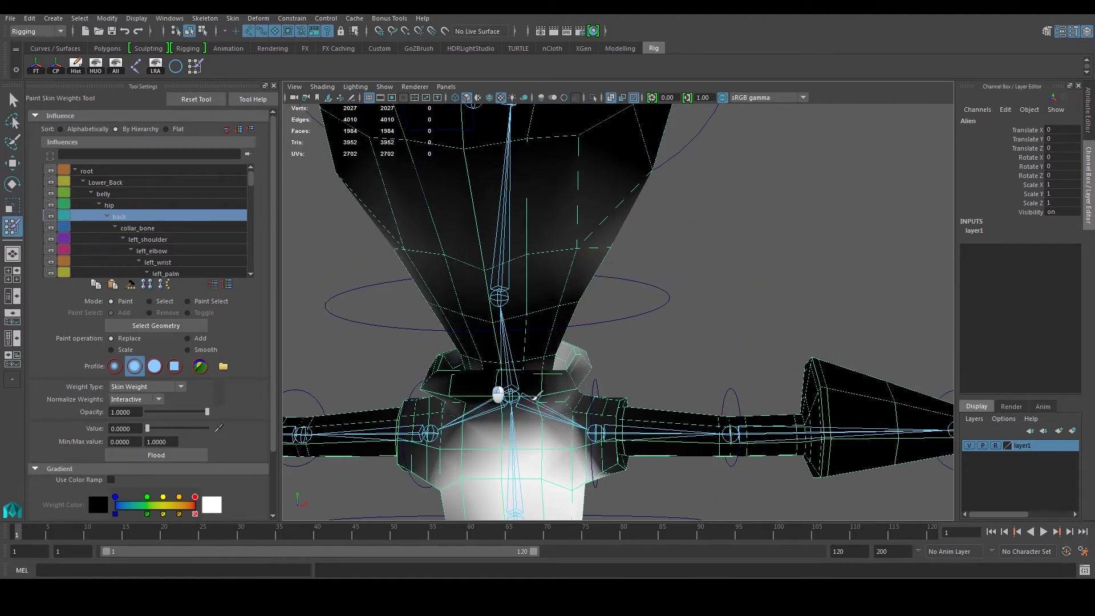
{"action": "mouse_move", "coordinate": [565, 372]}
{"action": "left_mouse_down", "text": "alt"}
{"action": "mouse_move", "coordinate": [513, 392]}
{"action": "mouse_move", "coordinate": [519, 412]}
{"action": "mouse_move", "coordinate": [501, 379]}
{"action": "mouse_move", "coordinate": [557, 383]}
{"action": "mouse_move", "coordinate": [500, 372]}
{"action": "left_mouse_up", "text": "alt"}
{"action": "mouse_move", "coordinate": [599, 359]}
{"action": "left_mouse_down"}
{"action": "mouse_move", "coordinate": [632, 372]}
{"action": "mouse_move", "coordinate": [619, 381]}
{"action": "left_mouse_up"}
{"action": "left_click_drag", "start_coordinate": [709, 367], "coordinate": [564, 356], "text": "alt"}
{"action": "left_click_drag", "start_coordinate": [638, 365], "coordinate": [689, 356]}
{"action": "mouse_move", "coordinate": [596, 370]}
{"action": "left_mouse_down"}
{"action": "mouse_move", "coordinate": [627, 390]}
{"action": "mouse_move", "coordinate": [589, 415]}
{"action": "mouse_move", "coordinate": [617, 447]}
{"action": "left_mouse_up"}
Remove the back influence from the shoulders, the other faces of the collar and the lower head with value 0
{"action": "middle_click_drag", "start_coordinate": [617, 448], "coordinate": [599, 376], "text": "alt"}
{"action": "scroll", "coordinate": [594, 371], "scroll_direction": "up", "scroll_amount": 4}
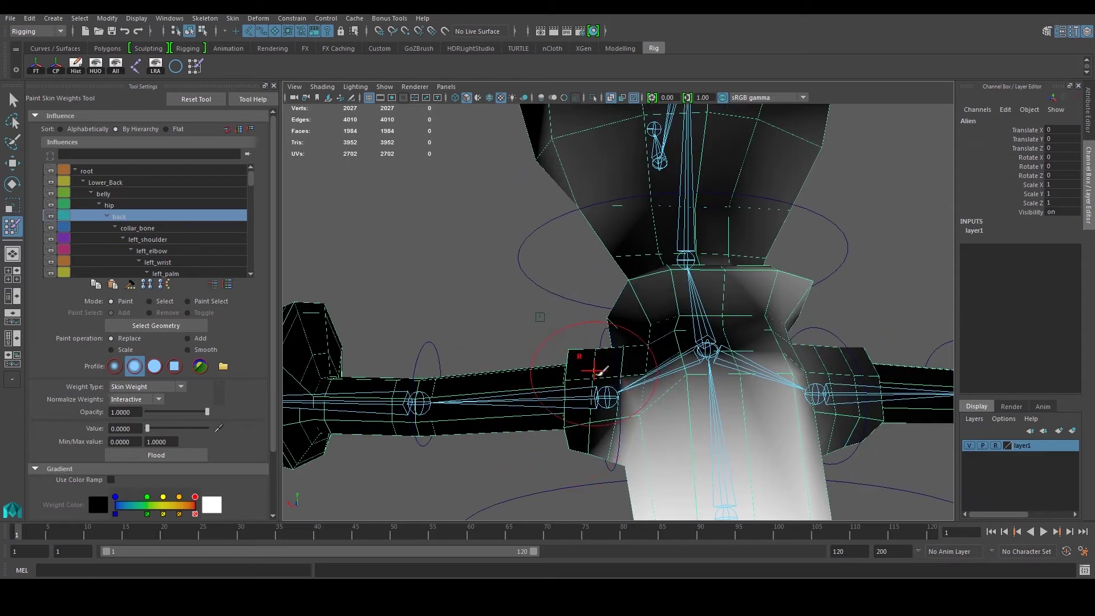
{"action": "mouse_move", "coordinate": [599, 391]}
{"action": "left_mouse_down", "text": "alt"}
{"action": "mouse_move", "coordinate": [672, 405]}
{"action": "mouse_move", "coordinate": [624, 337]}
{"action": "mouse_move", "coordinate": [616, 298]}
{"action": "left_mouse_up", "text": "alt"}
{"action": "mouse_move", "coordinate": [519, 292]}
{"action": "left_mouse_down"}
{"action": "mouse_move", "coordinate": [542, 311]}
{"action": "mouse_move", "coordinate": [628, 320]}
{"action": "mouse_move", "coordinate": [463, 324]}
{"action": "mouse_move", "coordinate": [479, 296]}
{"action": "mouse_move", "coordinate": [610, 318]}
{"action": "left_mouse_up"}
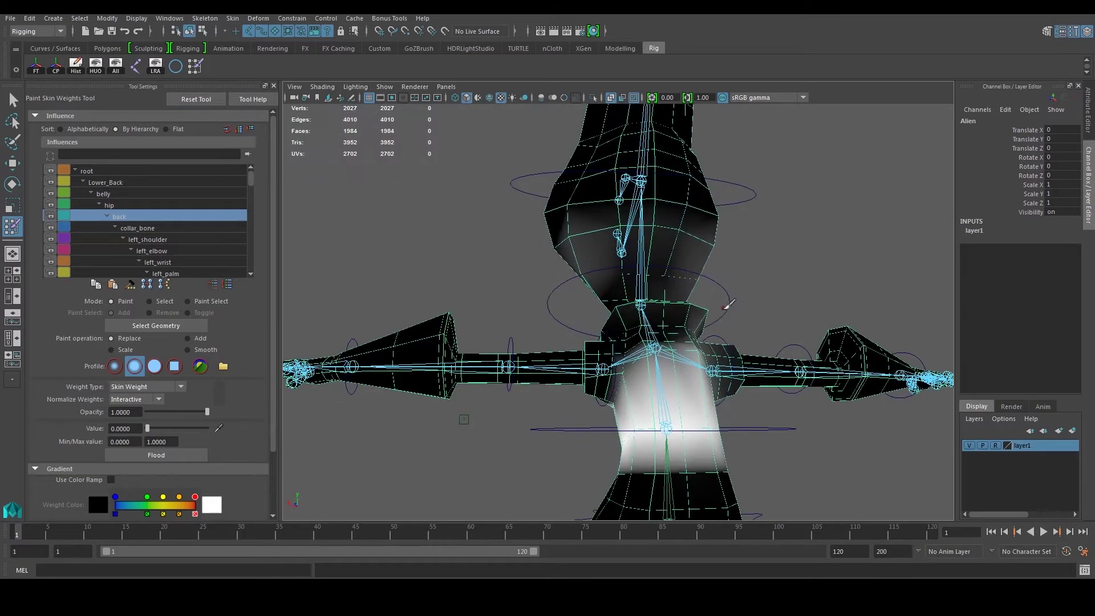
{"action": "left_click_drag", "start_coordinate": [729, 303], "coordinate": [707, 308], "text": "alt"}
{"action": "left_click_drag", "start_coordinate": [728, 256], "coordinate": [673, 282], "text": "alt"}
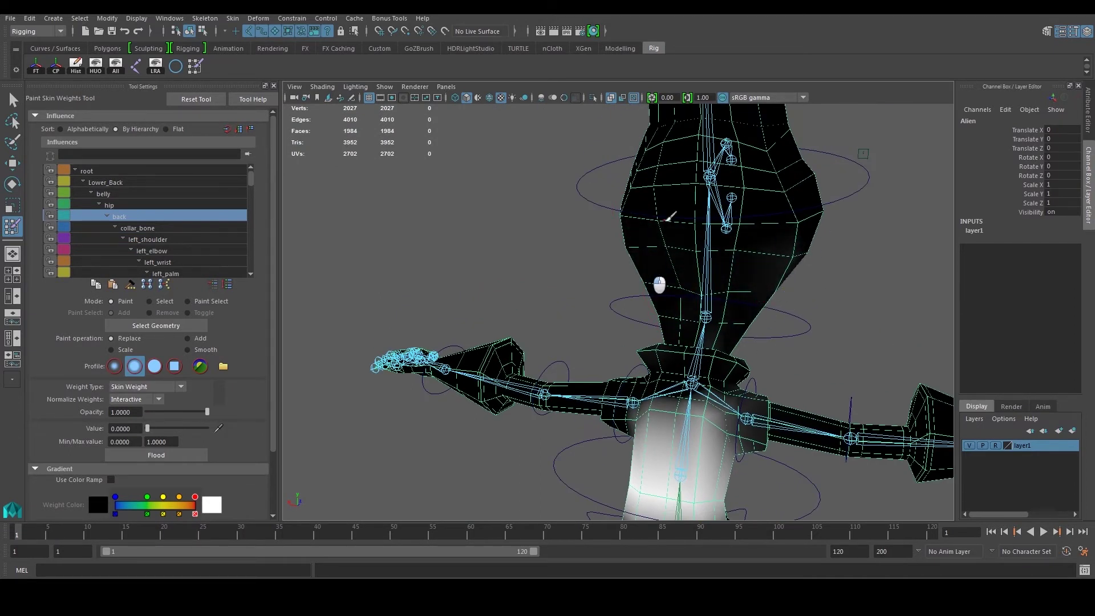
Remove the remaining back influence beneath the jaw and around the neck with value 0
{"action": "mouse_move", "coordinate": [682, 263]}
{"action": "left_mouse_down", "text": "alt"}
{"action": "mouse_move", "coordinate": [635, 293]}
{"action": "mouse_move", "coordinate": [701, 313]}
{"action": "mouse_move", "coordinate": [678, 319]}
{"action": "left_mouse_up", "text": "alt"}
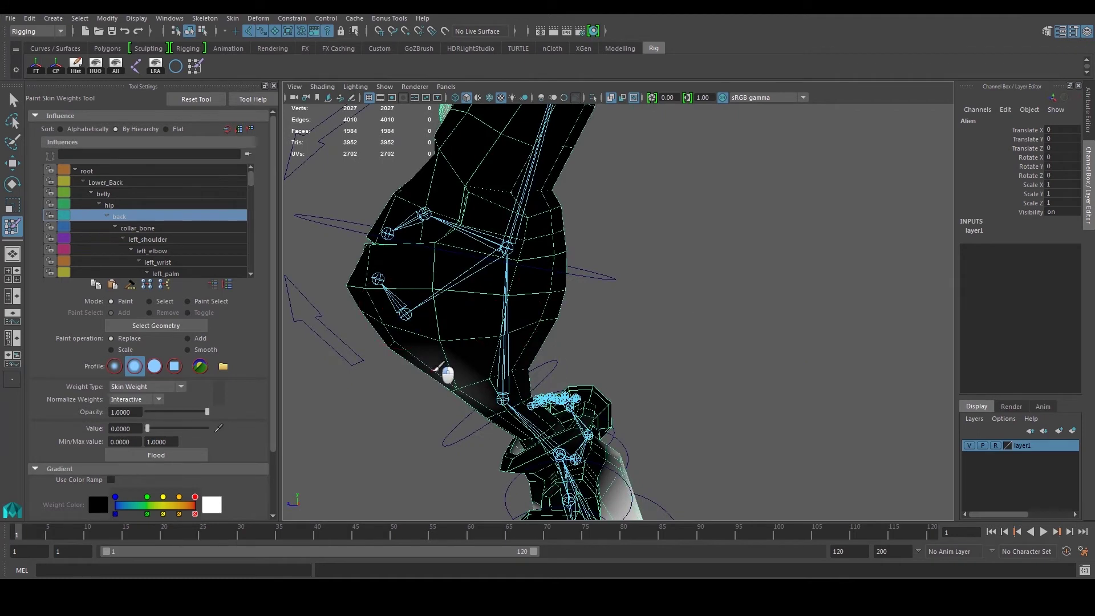
{"action": "left_click_drag", "start_coordinate": [458, 391], "coordinate": [439, 354], "text": "alt"}
{"action": "mouse_move", "coordinate": [433, 399]}
{"action": "left_mouse_down", "text": "alt"}
{"action": "mouse_move", "coordinate": [464, 317]}
{"action": "mouse_move", "coordinate": [496, 340]}
{"action": "mouse_move", "coordinate": [479, 373]}
{"action": "mouse_move", "coordinate": [520, 383]}
{"action": "left_mouse_up", "text": "alt"}
{"action": "scroll", "coordinate": [564, 382], "scroll_direction": "down", "scroll_amount": 3}
{"action": "scroll", "coordinate": [570, 377], "scroll_direction": "up", "scroll_amount": 2}
{"action": "mouse_move", "coordinate": [575, 348]}
{"action": "left_mouse_down", "text": "alt"}
{"action": "mouse_move", "coordinate": [597, 373]}
{"action": "mouse_move", "coordinate": [606, 362]}
{"action": "mouse_move", "coordinate": [564, 374]}
{"action": "mouse_move", "coordinate": [581, 334]}
{"action": "mouse_move", "coordinate": [508, 349]}
{"action": "mouse_move", "coordinate": [543, 313]}
{"action": "mouse_move", "coordinate": [551, 319]}
{"action": "left_mouse_up", "text": "alt"}
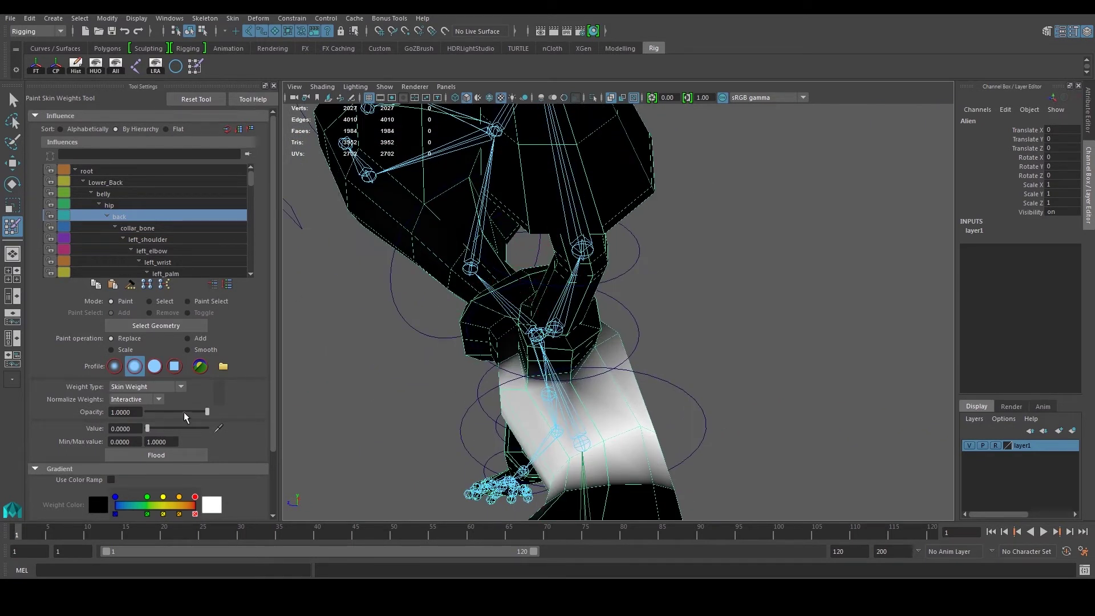
Set the brush value to 0.5146 and even out the back influence around the upper chest
{"action": "left_click", "coordinate": [177, 428]}
{"action": "mouse_move", "coordinate": [571, 412]}
{"action": "left_mouse_down", "text": "alt"}
{"action": "mouse_move", "coordinate": [695, 415]}
{"action": "mouse_move", "coordinate": [552, 406]}
{"action": "mouse_move", "coordinate": [315, 327]}
{"action": "left_mouse_up", "text": "alt"}
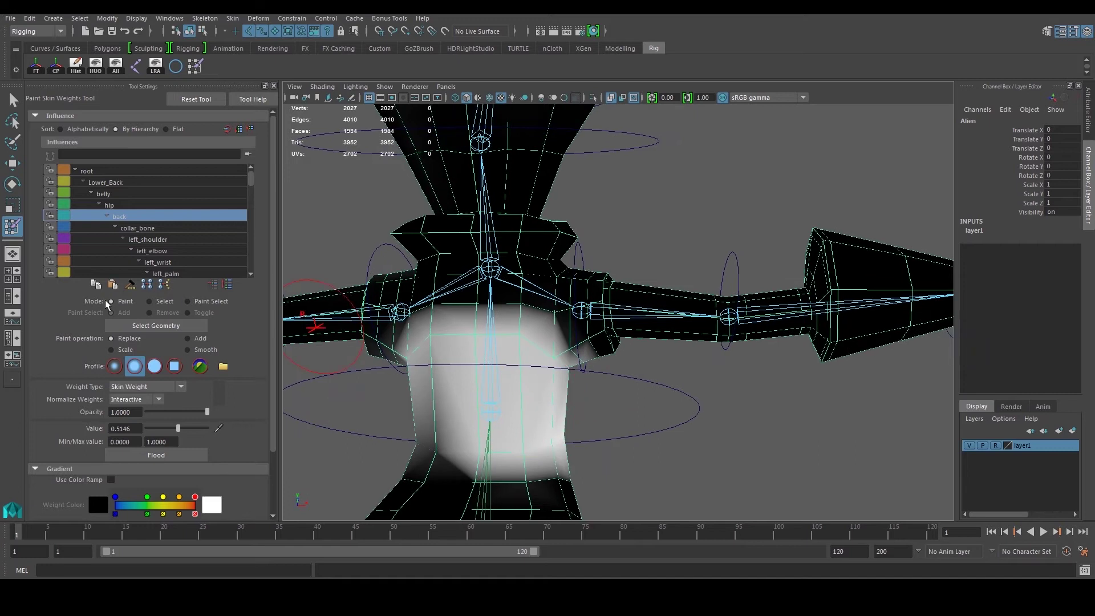
Set the brush opacity to 0.2621 and value to 0, and fade the back influence out of the underside of the shoulder
{"action": "left_click", "coordinate": [164, 411]}
{"action": "mouse_move", "coordinate": [562, 334]}
{"action": "left_mouse_down", "text": "alt"}
{"action": "mouse_move", "coordinate": [589, 323]}
{"action": "mouse_move", "coordinate": [593, 342]}
{"action": "left_mouse_up", "text": "alt"}
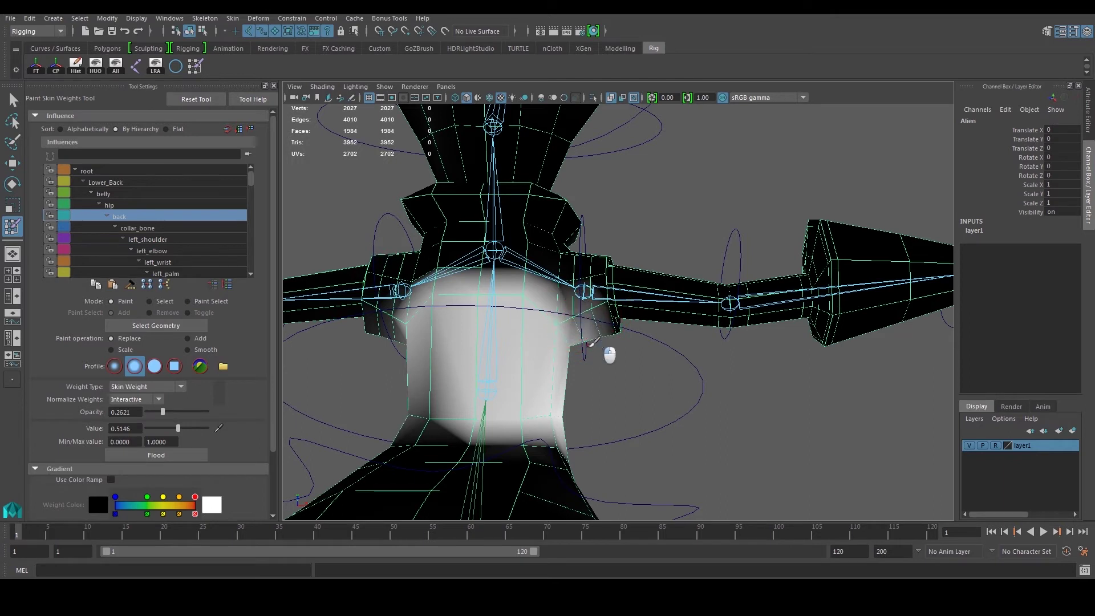
{"action": "key", "text": "ctrl+z"}
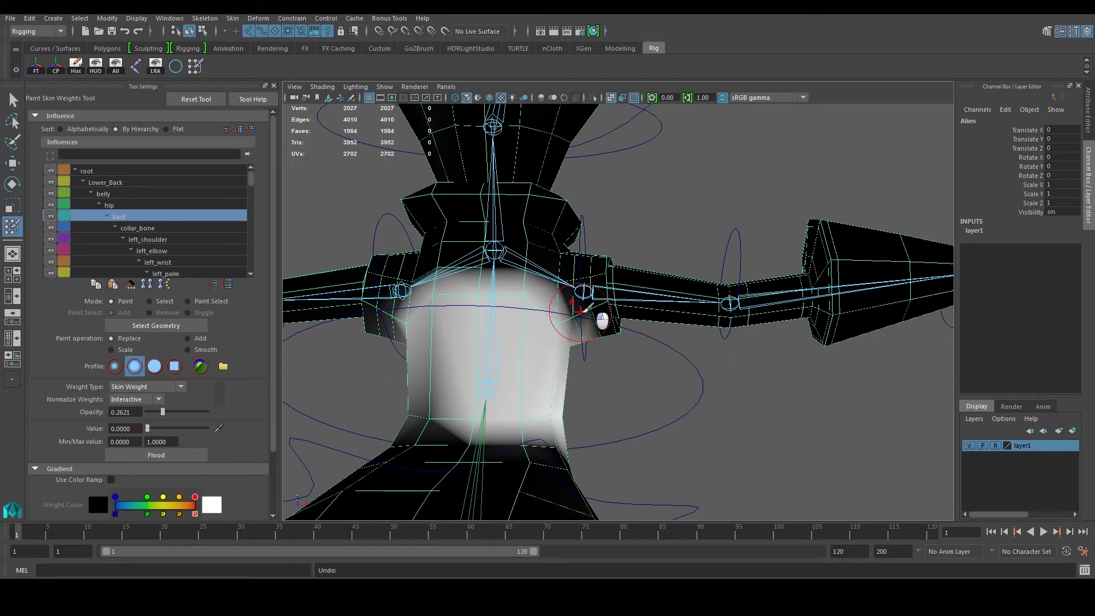
{"action": "left_click_drag", "start_coordinate": [620, 349], "coordinate": [613, 332], "text": "alt"}
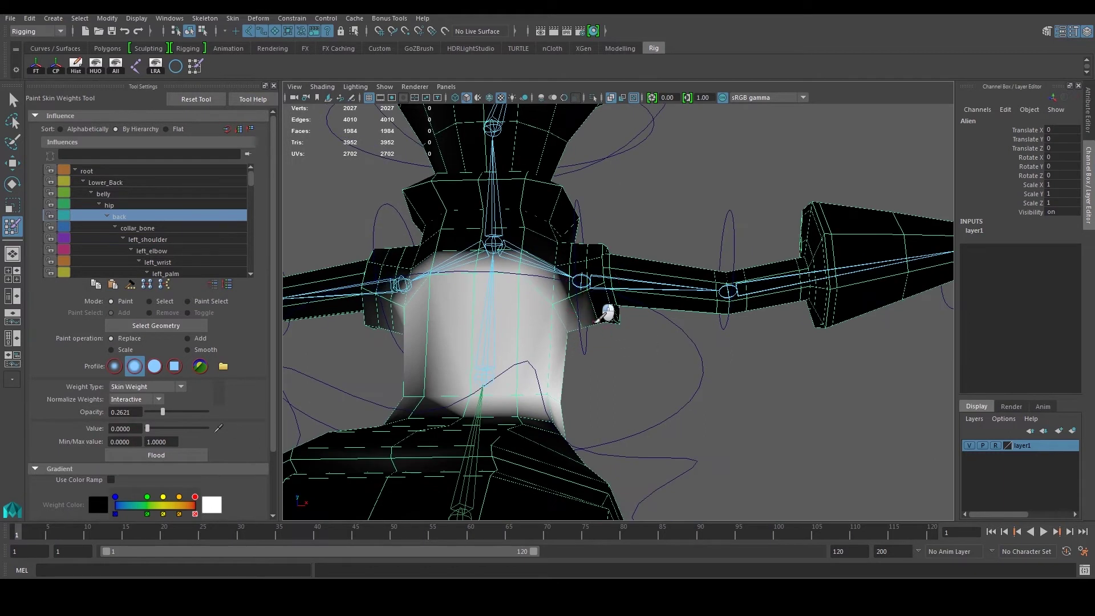
{"action": "left_click_drag", "start_coordinate": [587, 290], "coordinate": [616, 318], "text": "alt"}
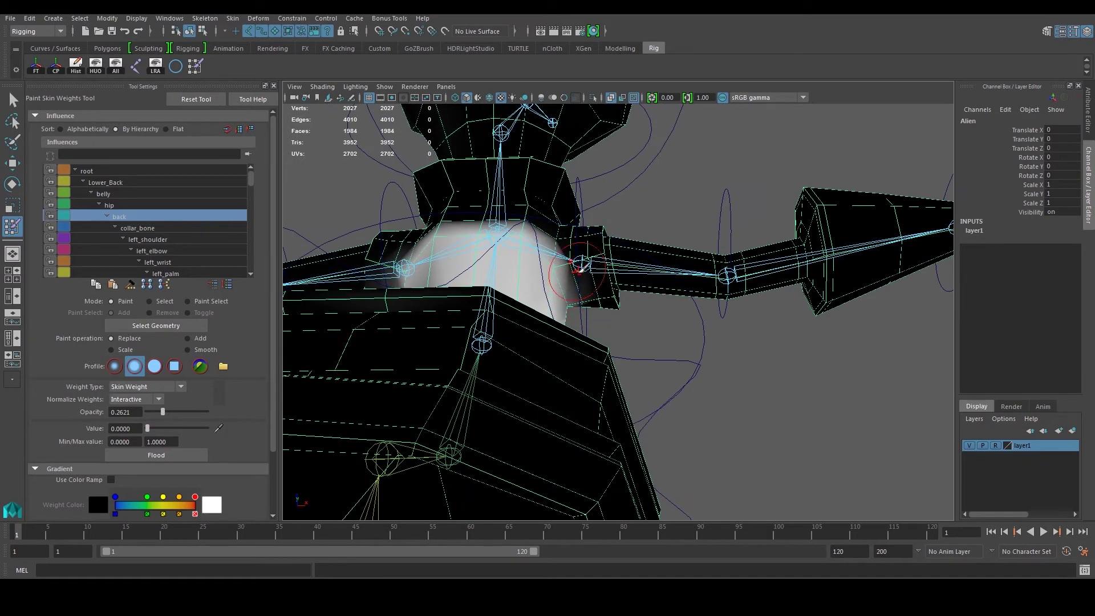
{"action": "mouse_move", "coordinate": [613, 288]}
{"action": "left_mouse_down", "text": "alt"}
{"action": "mouse_move", "coordinate": [570, 351]}
{"action": "mouse_move", "coordinate": [641, 367]}
{"action": "mouse_move", "coordinate": [613, 404]}
{"action": "mouse_move", "coordinate": [690, 421]}
{"action": "mouse_move", "coordinate": [726, 399]}
{"action": "mouse_move", "coordinate": [689, 386]}
{"action": "mouse_move", "coordinate": [692, 376]}
{"action": "left_mouse_up", "text": "alt"}
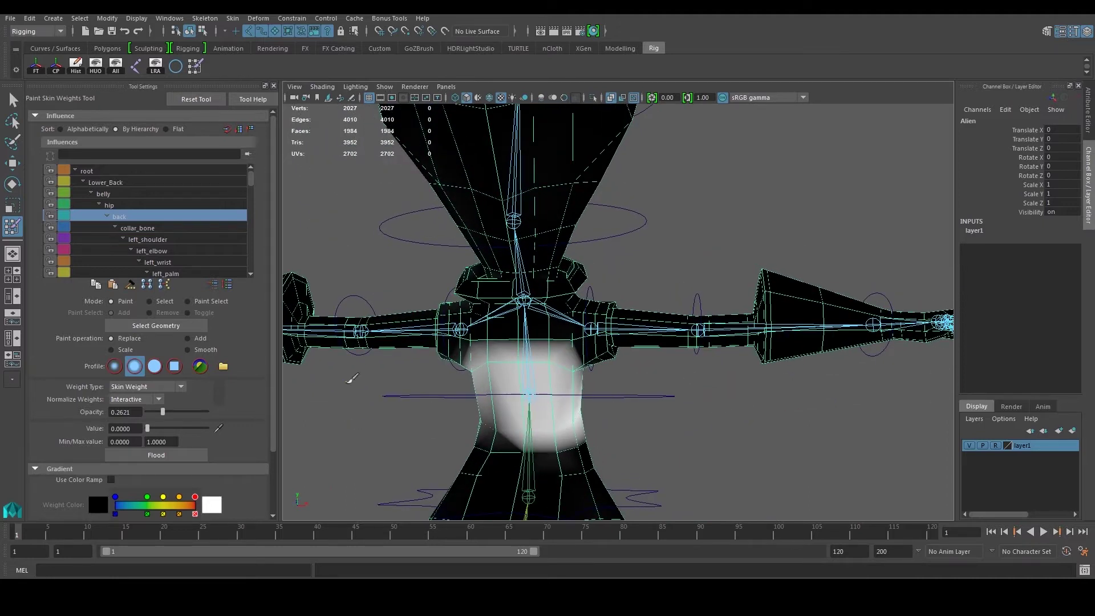
Select the collar_bone influence and set the brush opacity to 0.6408, keeping the value at 0
{"action": "left_click", "coordinate": [137, 228]}
{"action": "right_click_drag", "start_coordinate": [698, 400], "coordinate": [599, 398], "text": "alt"}
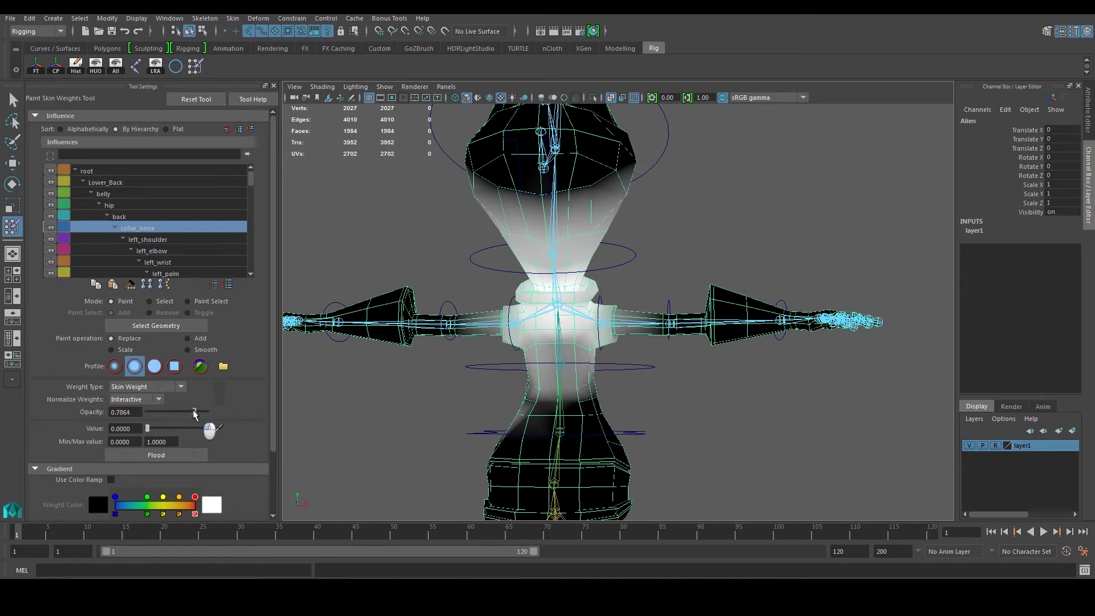
{"action": "mouse_move", "coordinate": [586, 397]}
{"action": "left_mouse_down"}
{"action": "mouse_move", "coordinate": [540, 398]}
{"action": "mouse_move", "coordinate": [563, 435]}
{"action": "mouse_move", "coordinate": [552, 408]}
{"action": "mouse_move", "coordinate": [524, 422]}
{"action": "left_mouse_up"}
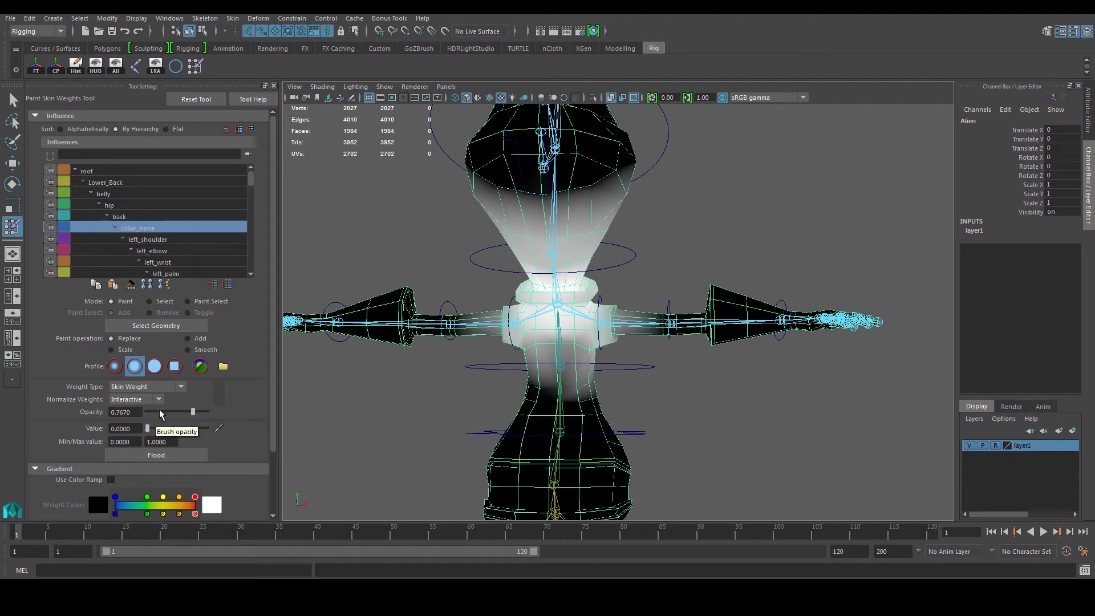
{"action": "left_click", "coordinate": [193, 413]}
{"action": "left_click_drag", "start_coordinate": [158, 412], "coordinate": [165, 413]}
{"action": "left_click", "coordinate": [572, 387]}
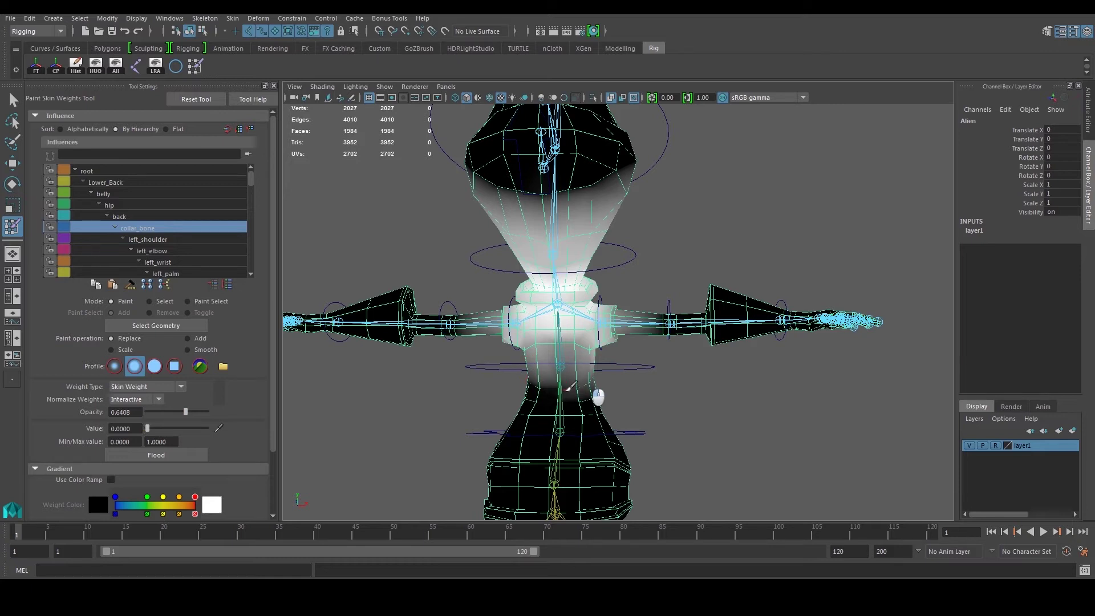
Remove the collar_bone influence around the head above the neck with value 0
{"action": "scroll", "coordinate": [570, 388], "scroll_direction": "up", "scroll_amount": 3}
{"action": "mouse_move", "coordinate": [643, 435]}
{"action": "left_mouse_down", "text": "alt"}
{"action": "mouse_move", "coordinate": [584, 439]}
{"action": "mouse_move", "coordinate": [744, 419]}
{"action": "mouse_move", "coordinate": [639, 421]}
{"action": "left_mouse_up", "text": "alt"}
{"action": "mouse_move", "coordinate": [713, 404]}
{"action": "left_mouse_down", "text": "alt"}
{"action": "mouse_move", "coordinate": [721, 432]}
{"action": "mouse_move", "coordinate": [807, 430]}
{"action": "mouse_move", "coordinate": [593, 431]}
{"action": "mouse_move", "coordinate": [553, 397]}
{"action": "mouse_move", "coordinate": [553, 380]}
{"action": "mouse_move", "coordinate": [549, 395]}
{"action": "mouse_move", "coordinate": [530, 377]}
{"action": "mouse_move", "coordinate": [582, 375]}
{"action": "left_mouse_up", "text": "alt"}
{"action": "mouse_move", "coordinate": [567, 319]}
{"action": "left_mouse_down", "text": "alt"}
{"action": "mouse_move", "coordinate": [505, 261]}
{"action": "mouse_move", "coordinate": [512, 280]}
{"action": "mouse_move", "coordinate": [480, 295]}
{"action": "mouse_move", "coordinate": [421, 235]}
{"action": "mouse_move", "coordinate": [514, 308]}
{"action": "mouse_move", "coordinate": [443, 320]}
{"action": "mouse_move", "coordinate": [644, 338]}
{"action": "left_mouse_up", "text": "alt"}
{"action": "mouse_move", "coordinate": [645, 338]}
{"action": "left_mouse_down"}
{"action": "mouse_move", "coordinate": [578, 329]}
{"action": "mouse_move", "coordinate": [547, 288]}
{"action": "mouse_move", "coordinate": [548, 365]}
{"action": "mouse_move", "coordinate": [562, 328]}
{"action": "mouse_move", "coordinate": [792, 339]}
{"action": "mouse_move", "coordinate": [797, 371]}
{"action": "left_mouse_up"}
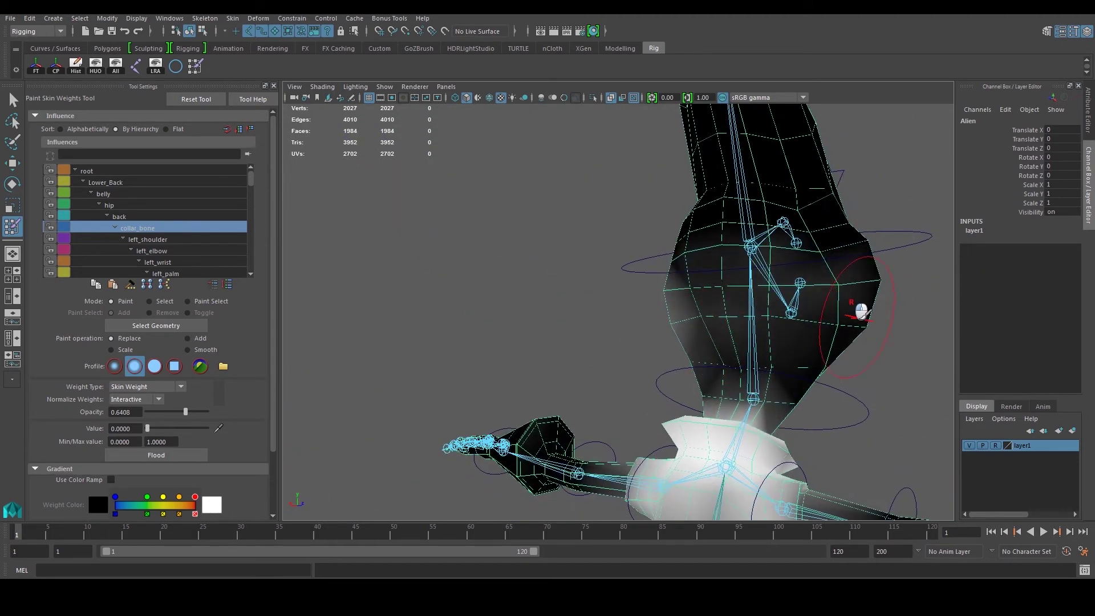
{"action": "left_click_drag", "start_coordinate": [656, 313], "coordinate": [616, 313], "text": "alt"}
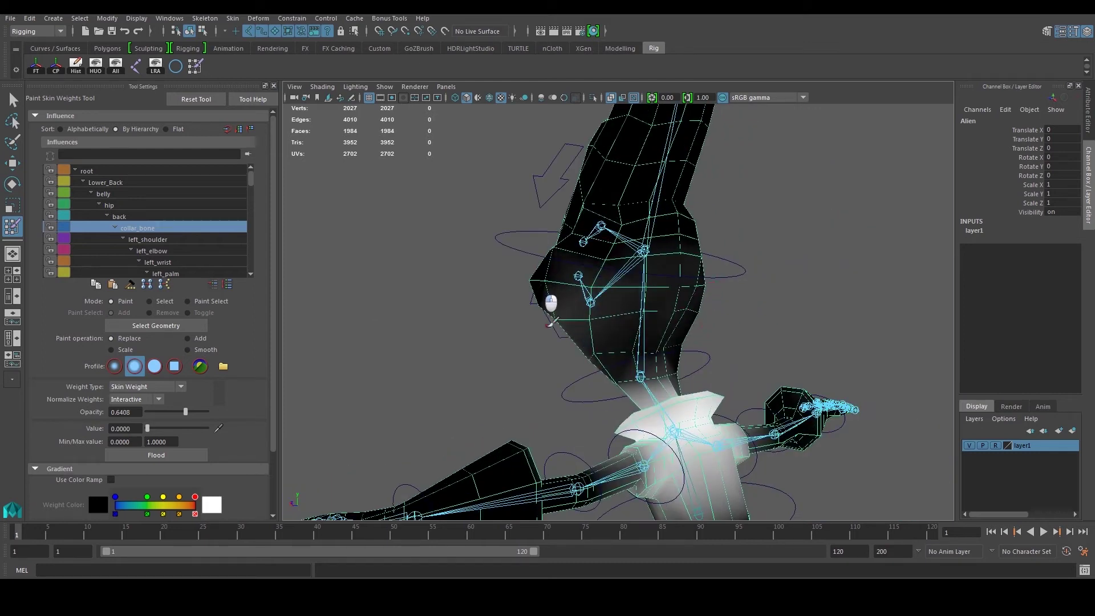
Remove the collar_bone influence from the left shoulder and the start of the left arm with value 0
{"action": "left_click_drag", "start_coordinate": [682, 383], "coordinate": [537, 306], "text": "alt"}
{"action": "mouse_move", "coordinate": [630, 341]}
{"action": "left_mouse_down", "text": "alt"}
{"action": "mouse_move", "coordinate": [672, 344]}
{"action": "mouse_move", "coordinate": [599, 354]}
{"action": "mouse_move", "coordinate": [640, 332]}
{"action": "mouse_move", "coordinate": [650, 362]}
{"action": "mouse_move", "coordinate": [376, 363]}
{"action": "left_mouse_up", "text": "alt"}
{"action": "mouse_move", "coordinate": [787, 359]}
{"action": "left_mouse_down"}
{"action": "mouse_move", "coordinate": [700, 381]}
{"action": "mouse_move", "coordinate": [728, 363]}
{"action": "left_mouse_up"}
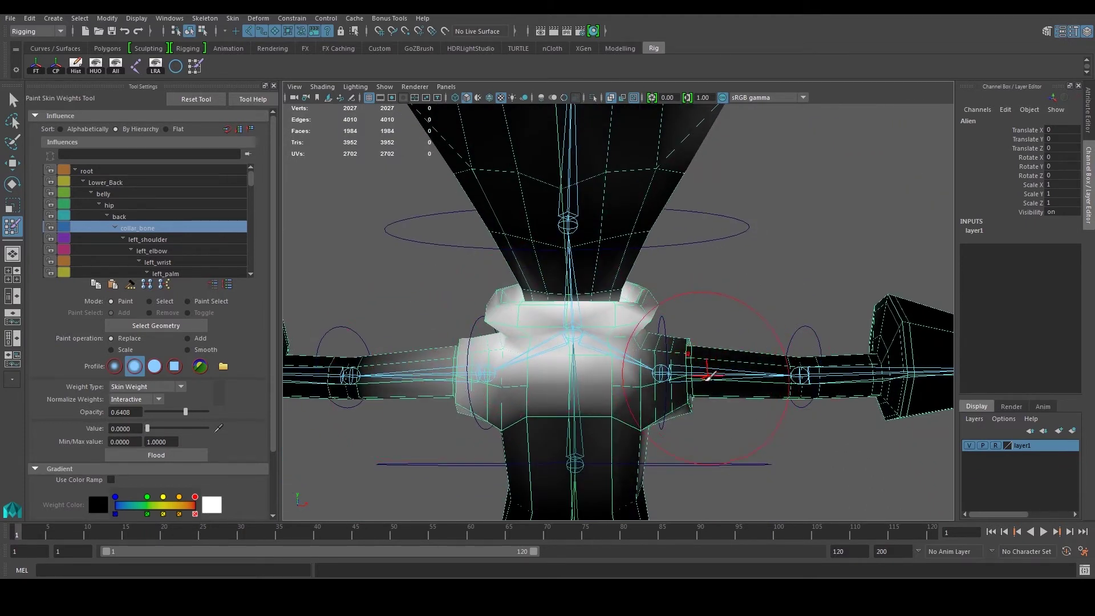
{"action": "left_click_drag", "start_coordinate": [658, 290], "coordinate": [673, 359], "text": "alt"}
{"action": "right_click_drag", "start_coordinate": [673, 359], "coordinate": [703, 368], "text": "alt"}
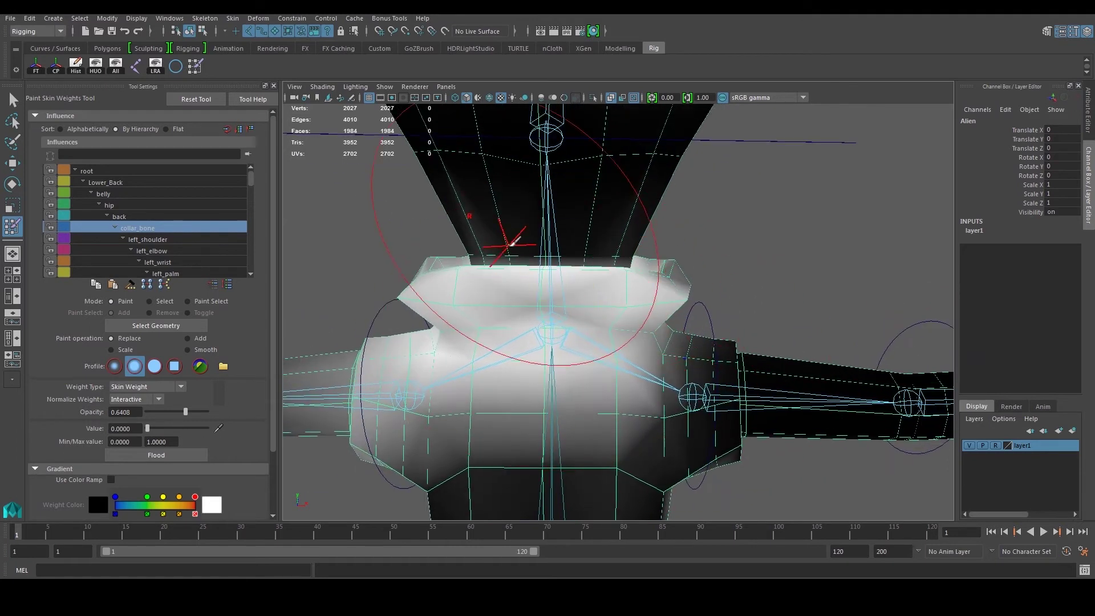
Paint the collar_bone influence out of the base of the neck and the front of the lower chest with value 0
{"action": "mouse_move", "coordinate": [553, 267]}
{"action": "left_mouse_down", "text": "alt"}
{"action": "mouse_move", "coordinate": [585, 293]}
{"action": "mouse_move", "coordinate": [692, 313]}
{"action": "left_mouse_up", "text": "alt"}
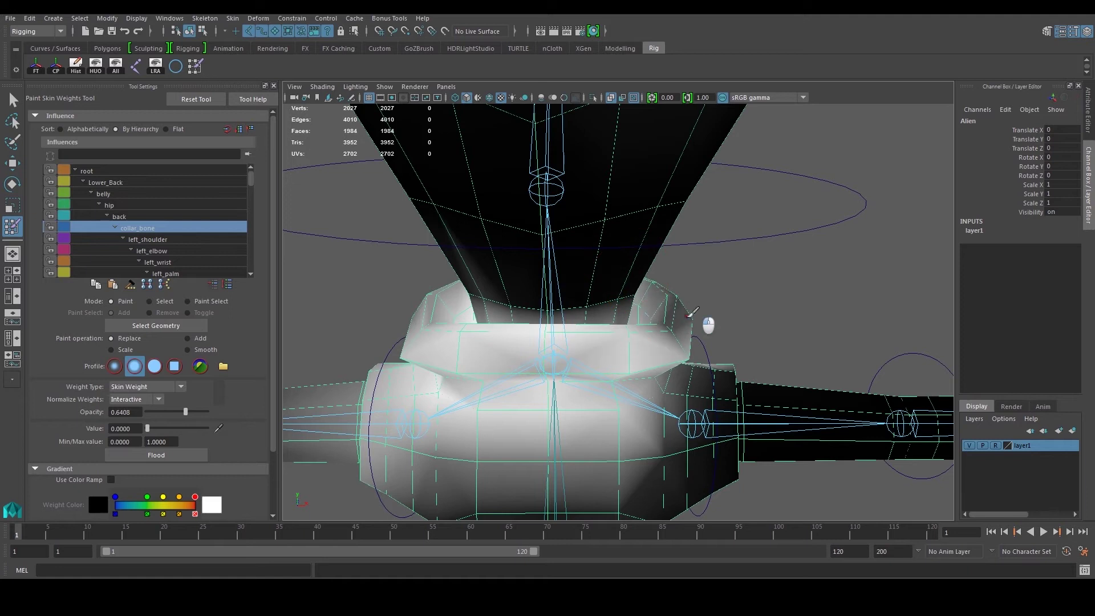
{"action": "mouse_move", "coordinate": [531, 306]}
{"action": "left_mouse_down"}
{"action": "mouse_move", "coordinate": [610, 319]}
{"action": "mouse_move", "coordinate": [435, 303]}
{"action": "mouse_move", "coordinate": [712, 318]}
{"action": "mouse_move", "coordinate": [551, 321]}
{"action": "mouse_move", "coordinate": [531, 342]}
{"action": "mouse_move", "coordinate": [491, 314]}
{"action": "mouse_move", "coordinate": [490, 325]}
{"action": "mouse_move", "coordinate": [503, 323]}
{"action": "mouse_move", "coordinate": [467, 337]}
{"action": "mouse_move", "coordinate": [478, 361]}
{"action": "mouse_move", "coordinate": [479, 337]}
{"action": "left_mouse_up"}
{"action": "mouse_move", "coordinate": [459, 378]}
{"action": "left_mouse_down"}
{"action": "mouse_move", "coordinate": [484, 408]}
{"action": "mouse_move", "coordinate": [596, 383]}
{"action": "left_mouse_up"}
{"action": "scroll", "coordinate": [605, 382], "scroll_direction": "down", "scroll_amount": 4}
{"action": "mouse_move", "coordinate": [699, 449]}
{"action": "left_mouse_down", "text": "alt"}
{"action": "mouse_move", "coordinate": [608, 451]}
{"action": "mouse_move", "coordinate": [621, 418]}
{"action": "mouse_move", "coordinate": [660, 445]}
{"action": "mouse_move", "coordinate": [628, 451]}
{"action": "mouse_move", "coordinate": [593, 436]}
{"action": "left_mouse_up", "text": "alt"}
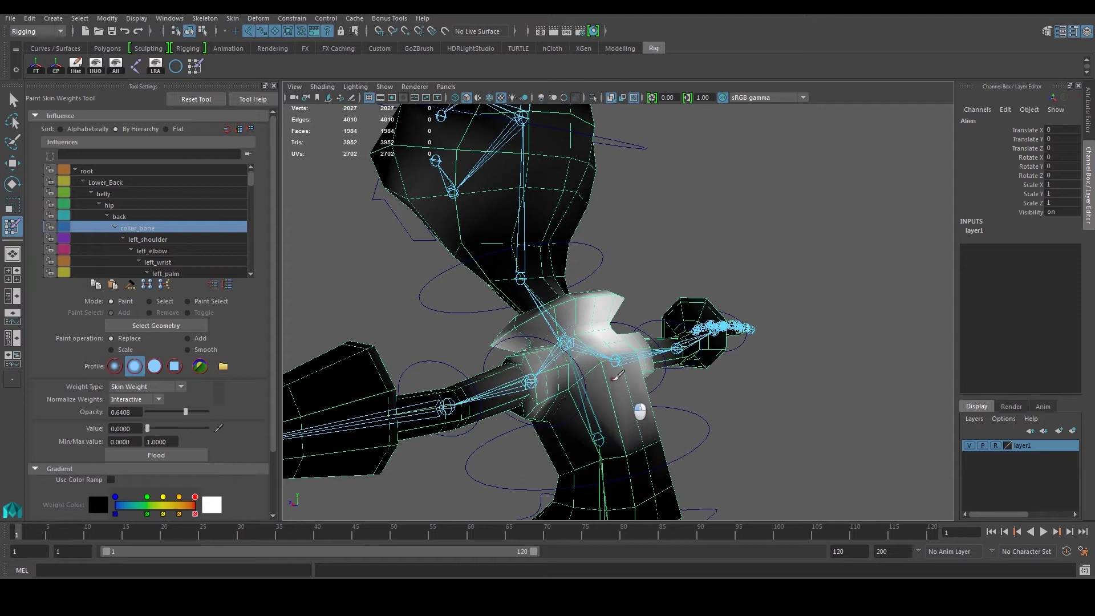
Reduce the collar_bone influence on the back of the torso below the shoulders
{"action": "left_click_drag", "start_coordinate": [624, 400], "coordinate": [618, 426], "text": "alt"}
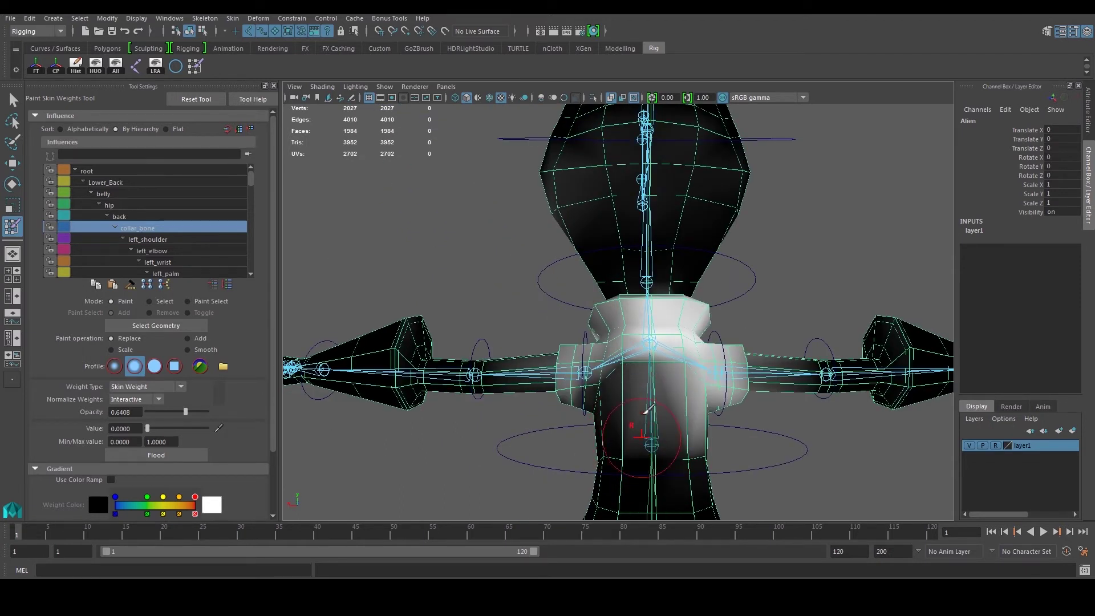
{"action": "left_click_drag", "start_coordinate": [624, 433], "coordinate": [551, 368], "text": "alt"}
{"action": "left_click_drag", "start_coordinate": [542, 411], "coordinate": [710, 360], "text": "alt"}
{"action": "left_click_drag", "start_coordinate": [704, 410], "coordinate": [717, 335], "text": "alt"}
{"action": "left_click_drag", "start_coordinate": [713, 393], "coordinate": [458, 396], "text": "alt"}
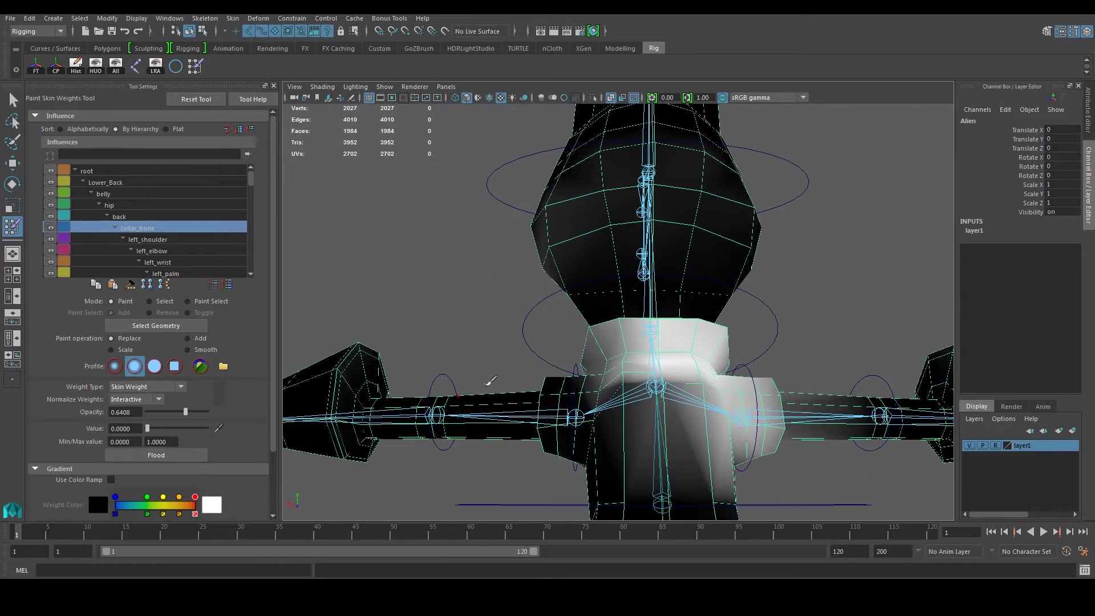
{"action": "left_click_drag", "start_coordinate": [573, 393], "coordinate": [583, 387], "text": "alt"}
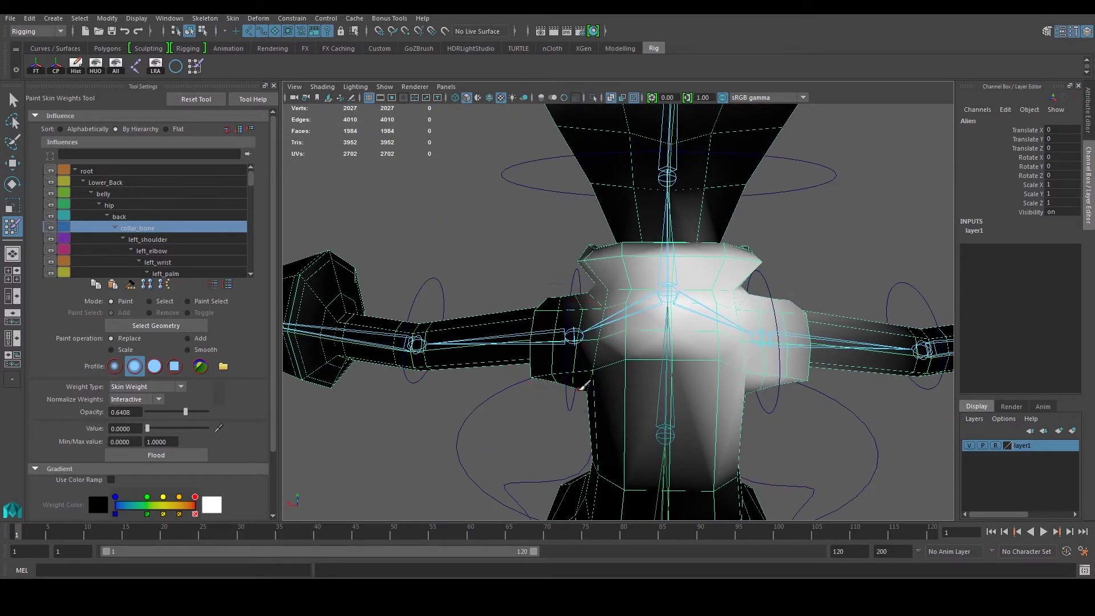
Remove the collar_bone influence from the flared ring at the base of the neck
{"action": "left_click_drag", "start_coordinate": [557, 326], "coordinate": [673, 345], "text": "alt"}
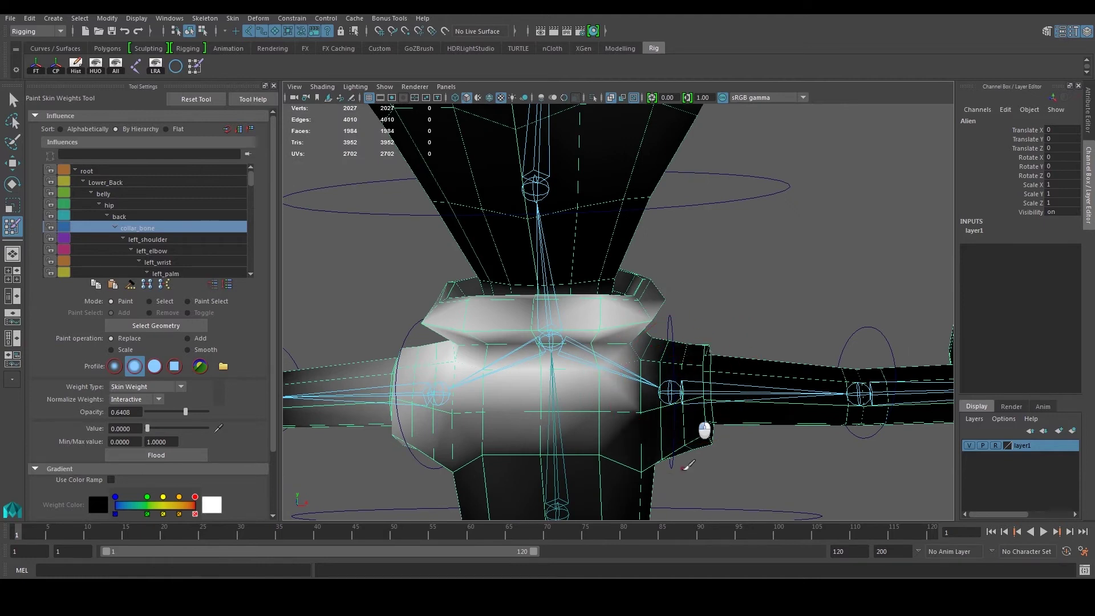
{"action": "left_click_drag", "start_coordinate": [696, 420], "coordinate": [711, 406], "text": "alt"}
{"action": "left_click_drag", "start_coordinate": [699, 361], "coordinate": [624, 317], "text": "alt"}
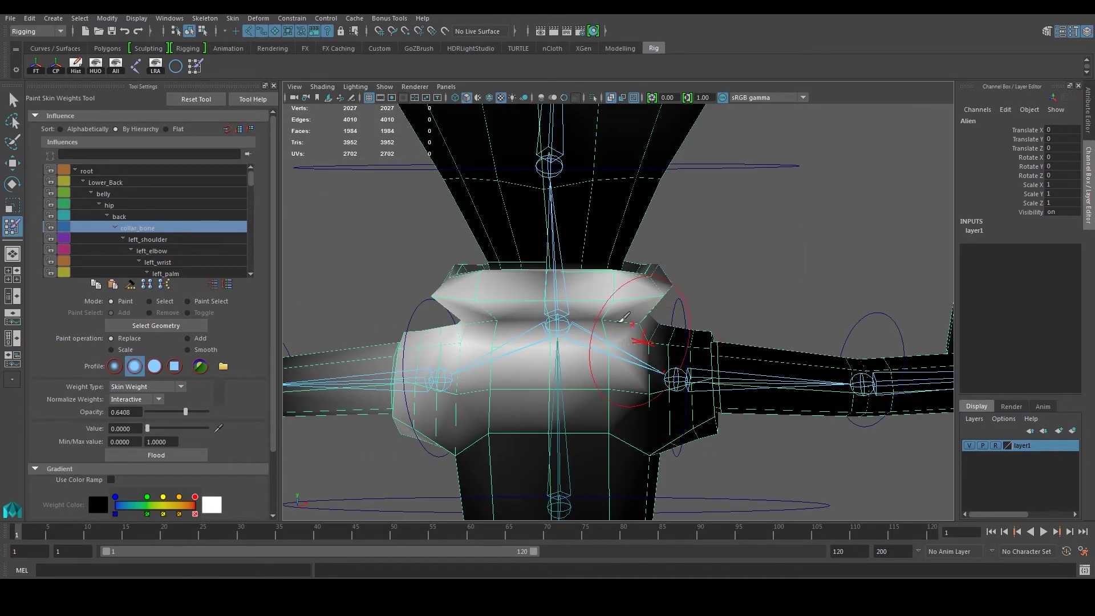
{"action": "mouse_move", "coordinate": [538, 268]}
{"action": "left_mouse_down"}
{"action": "mouse_move", "coordinate": [559, 284]}
{"action": "mouse_move", "coordinate": [532, 285]}
{"action": "mouse_move", "coordinate": [680, 282]}
{"action": "mouse_move", "coordinate": [653, 293]}
{"action": "mouse_move", "coordinate": [461, 272]}
{"action": "left_mouse_up"}
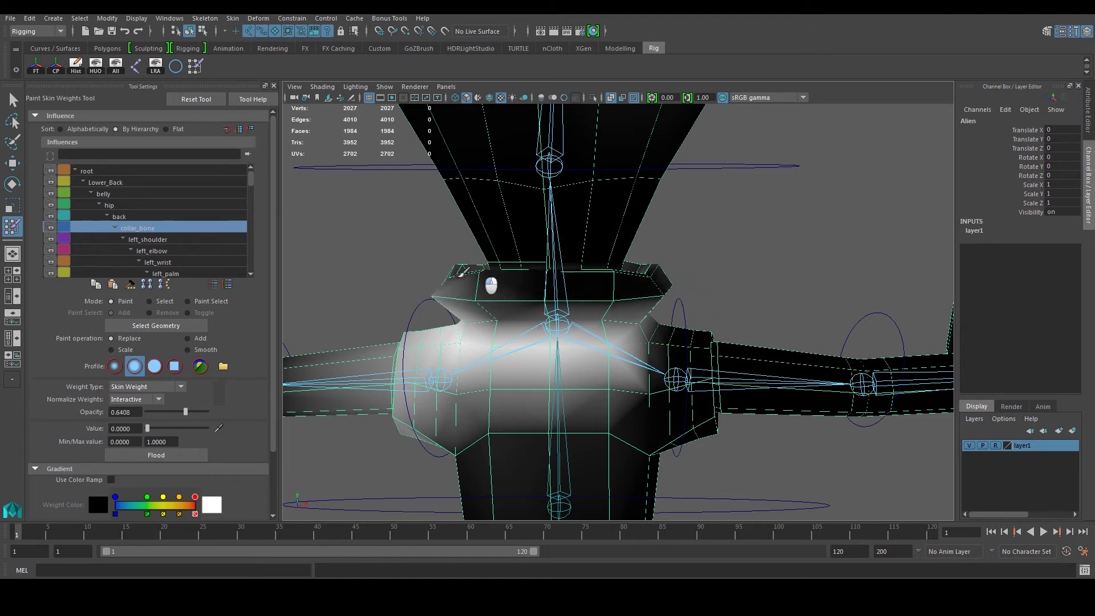
{"action": "left_click_drag", "start_coordinate": [568, 265], "coordinate": [497, 308], "text": "alt"}
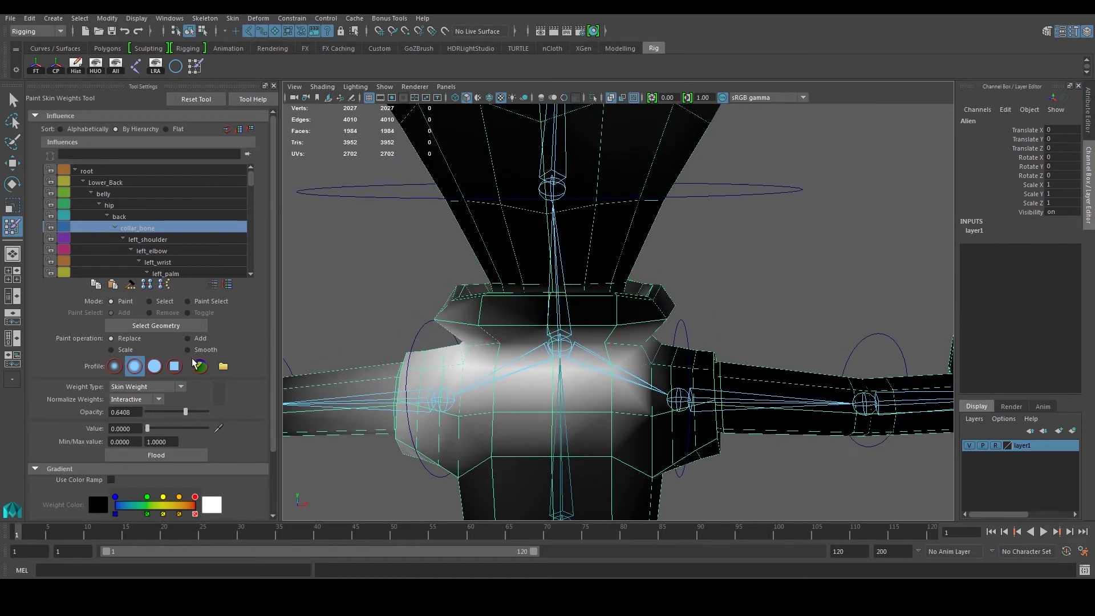
Raise the brush value and repaint the collar_bone influence across the upper chest and neck ring, undoing the last stroke
{"action": "left_click_drag", "start_coordinate": [163, 429], "coordinate": [170, 429]}
{"action": "mouse_move", "coordinate": [562, 337]}
{"action": "left_mouse_down"}
{"action": "mouse_move", "coordinate": [540, 306]}
{"action": "mouse_move", "coordinate": [509, 332]}
{"action": "mouse_move", "coordinate": [532, 349]}
{"action": "mouse_move", "coordinate": [641, 337]}
{"action": "mouse_move", "coordinate": [650, 316]}
{"action": "mouse_move", "coordinate": [530, 344]}
{"action": "mouse_move", "coordinate": [547, 361]}
{"action": "left_mouse_up"}
{"action": "mouse_move", "coordinate": [548, 361]}
{"action": "left_mouse_down"}
{"action": "mouse_move", "coordinate": [536, 314]}
{"action": "mouse_move", "coordinate": [560, 377]}
{"action": "mouse_move", "coordinate": [587, 359]}
{"action": "mouse_move", "coordinate": [542, 356]}
{"action": "mouse_move", "coordinate": [583, 365]}
{"action": "left_mouse_up"}
{"action": "key", "text": "ctrl+z"}
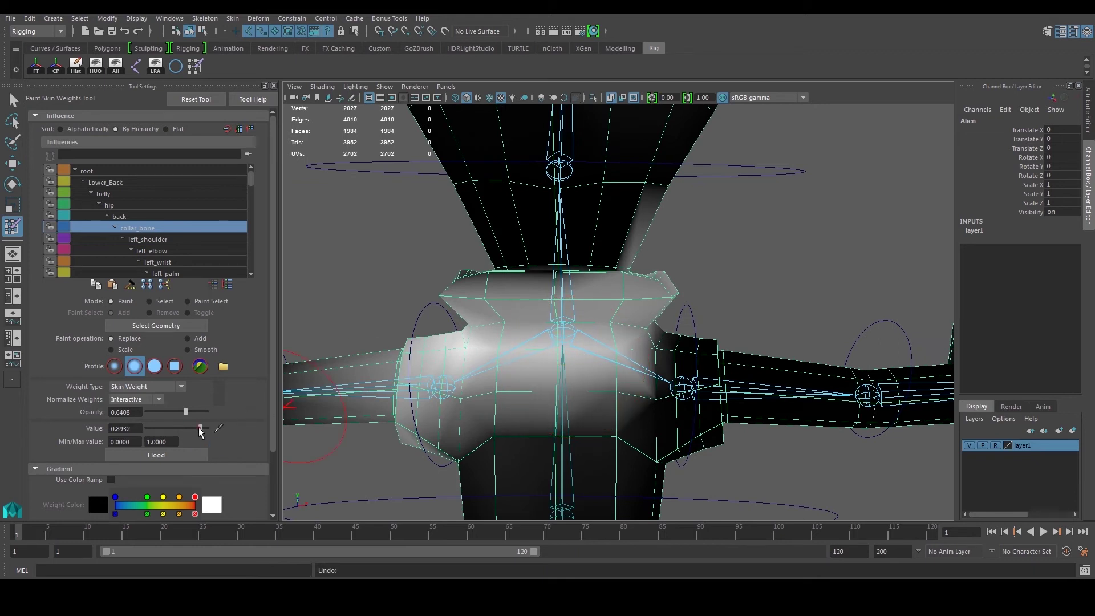
Set the brush value to 0.8932 and strengthen the collar_bone influence over the upper chest and shoulder line
{"action": "mouse_move", "coordinate": [537, 379]}
{"action": "left_mouse_down"}
{"action": "mouse_move", "coordinate": [571, 355]}
{"action": "mouse_move", "coordinate": [509, 355]}
{"action": "mouse_move", "coordinate": [595, 366]}
{"action": "left_mouse_up"}
{"action": "mouse_move", "coordinate": [530, 373]}
{"action": "left_mouse_down", "text": "alt"}
{"action": "mouse_move", "coordinate": [462, 399]}
{"action": "mouse_move", "coordinate": [587, 391]}
{"action": "mouse_move", "coordinate": [644, 342]}
{"action": "mouse_move", "coordinate": [623, 349]}
{"action": "mouse_move", "coordinate": [649, 350]}
{"action": "mouse_move", "coordinate": [604, 324]}
{"action": "left_mouse_up", "text": "alt"}
{"action": "key", "text": "ctrl+z"}
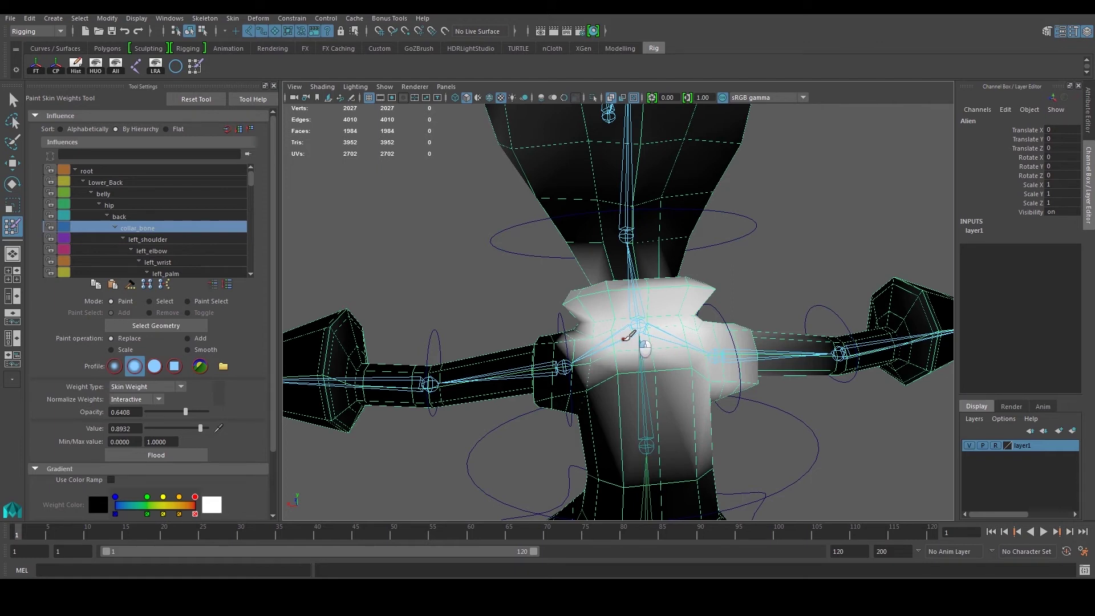
{"action": "mouse_move", "coordinate": [602, 321]}
{"action": "left_mouse_down", "text": "alt"}
{"action": "mouse_move", "coordinate": [694, 316]}
{"action": "mouse_move", "coordinate": [596, 324]}
{"action": "mouse_move", "coordinate": [586, 351]}
{"action": "mouse_move", "coordinate": [557, 356]}
{"action": "mouse_move", "coordinate": [550, 371]}
{"action": "mouse_move", "coordinate": [580, 354]}
{"action": "left_mouse_up", "text": "alt"}
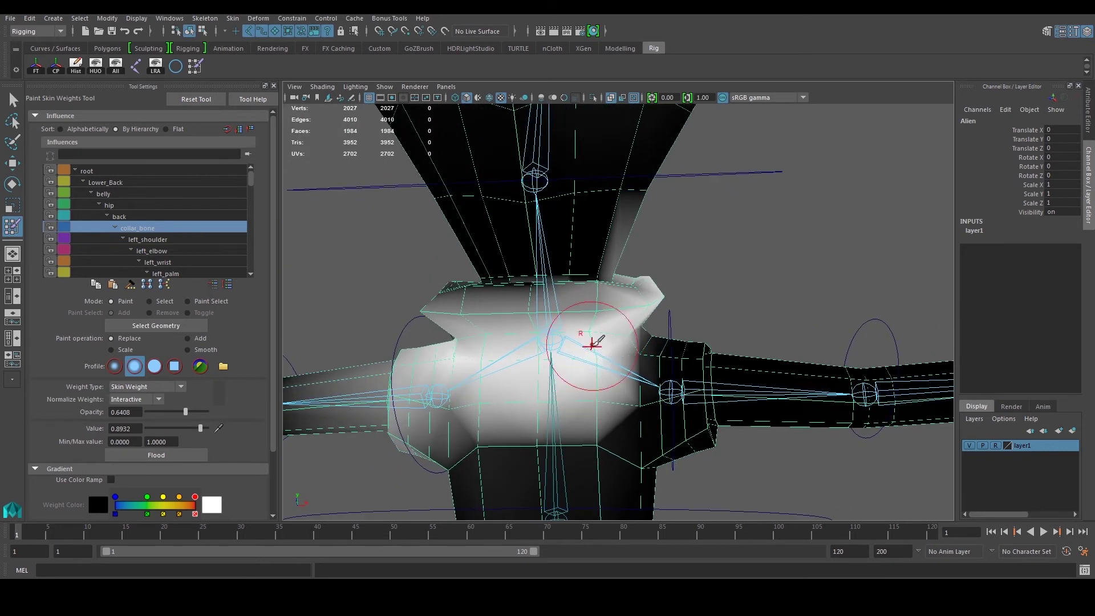
{"action": "right_click_drag", "start_coordinate": [599, 343], "coordinate": [482, 358], "text": "alt"}
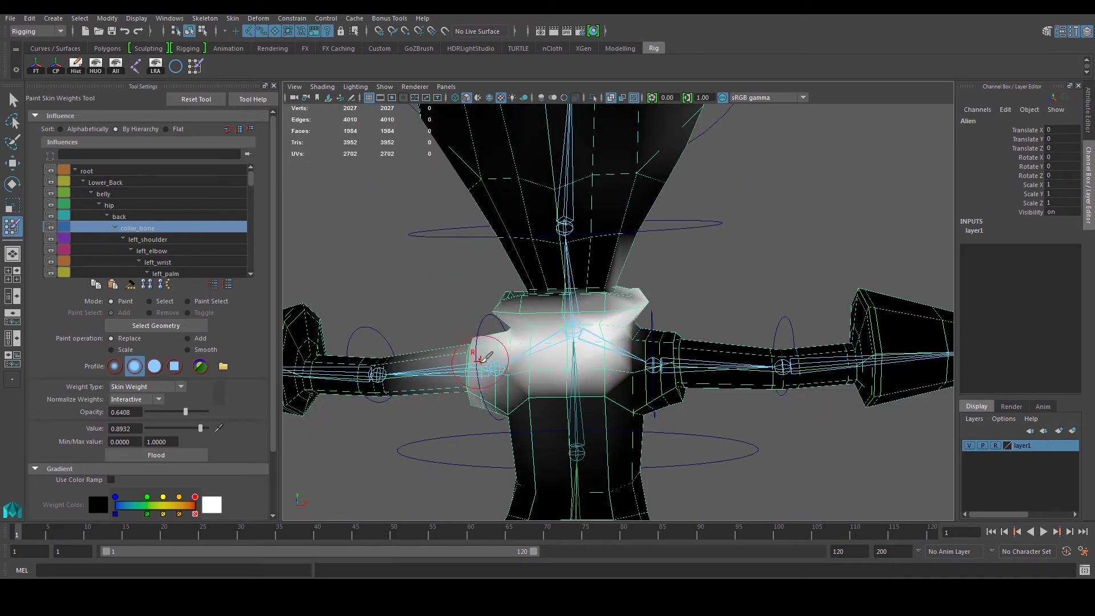
Select the left_shoulder influence, set the brush value to 0, and start removing it from the middle of the torso
{"action": "left_click", "coordinate": [149, 239]}
{"action": "scroll", "coordinate": [518, 355], "scroll_direction": "down", "scroll_amount": 4}
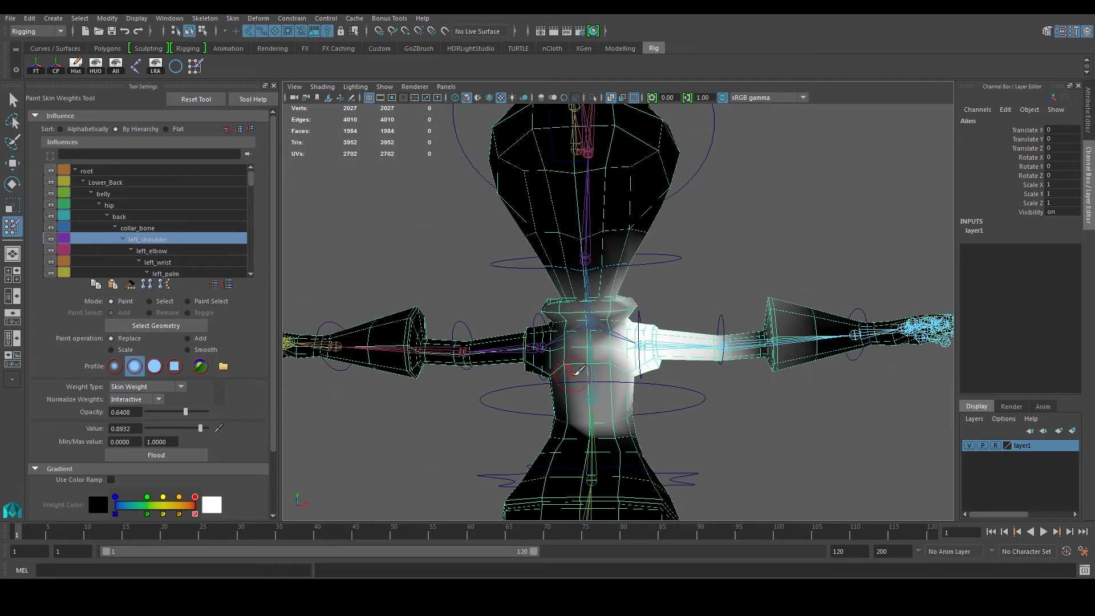
{"action": "middle_click_drag", "start_coordinate": [575, 373], "coordinate": [534, 344], "text": "alt"}
{"action": "left_click_drag", "start_coordinate": [161, 427], "coordinate": [146, 428]}
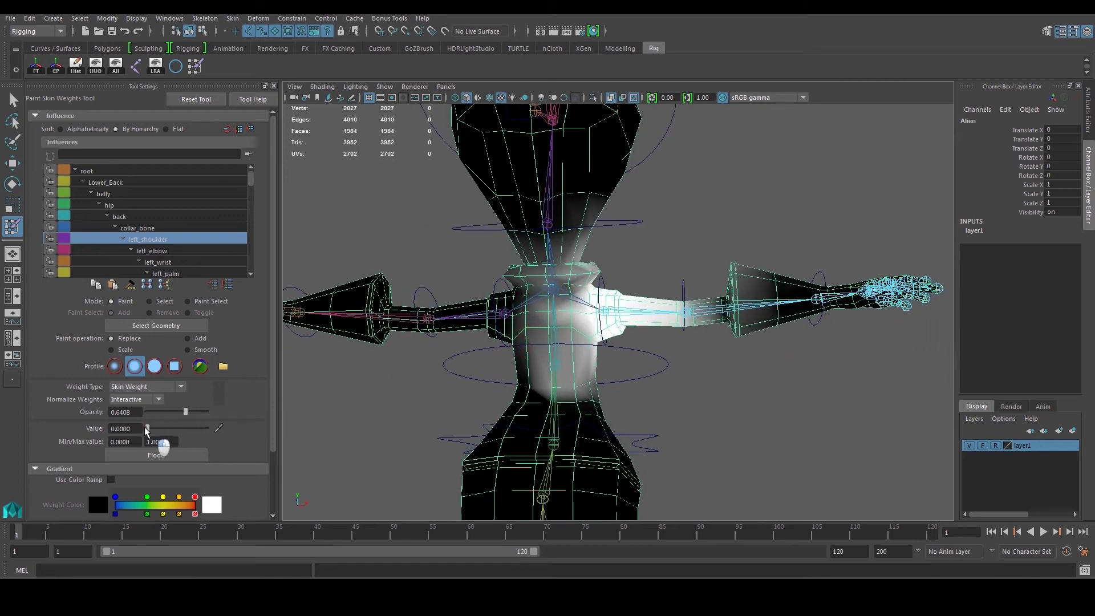
{"action": "mouse_move", "coordinate": [485, 365]}
{"action": "left_mouse_down", "text": "alt"}
{"action": "mouse_move", "coordinate": [512, 359]}
{"action": "mouse_move", "coordinate": [554, 386]}
{"action": "left_mouse_up", "text": "alt"}
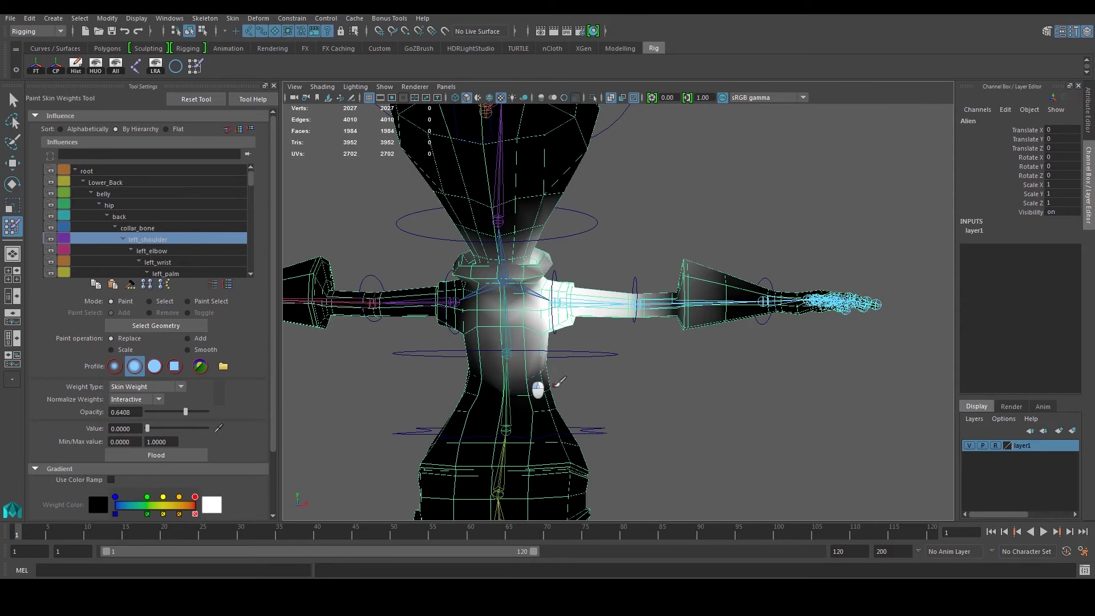
{"action": "scroll", "coordinate": [555, 361], "scroll_direction": "up", "scroll_amount": 3}
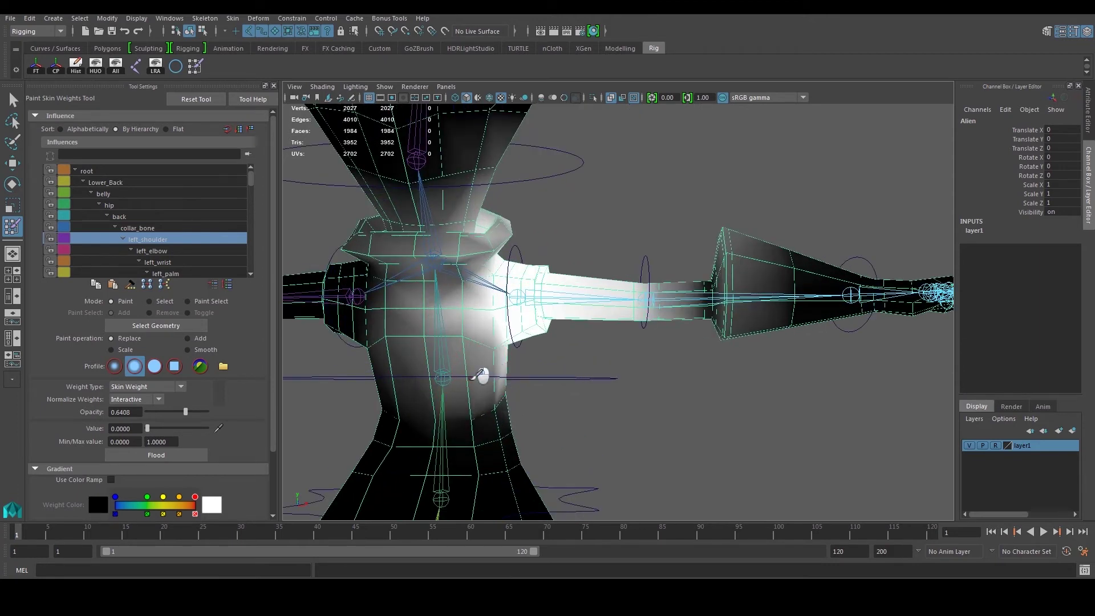
{"action": "mouse_move", "coordinate": [425, 411]}
{"action": "left_mouse_down"}
{"action": "mouse_move", "coordinate": [422, 319]}
{"action": "mouse_move", "coordinate": [447, 393]}
{"action": "mouse_move", "coordinate": [464, 357]}
{"action": "mouse_move", "coordinate": [415, 321]}
{"action": "mouse_move", "coordinate": [511, 386]}
{"action": "mouse_move", "coordinate": [469, 374]}
{"action": "left_mouse_up"}
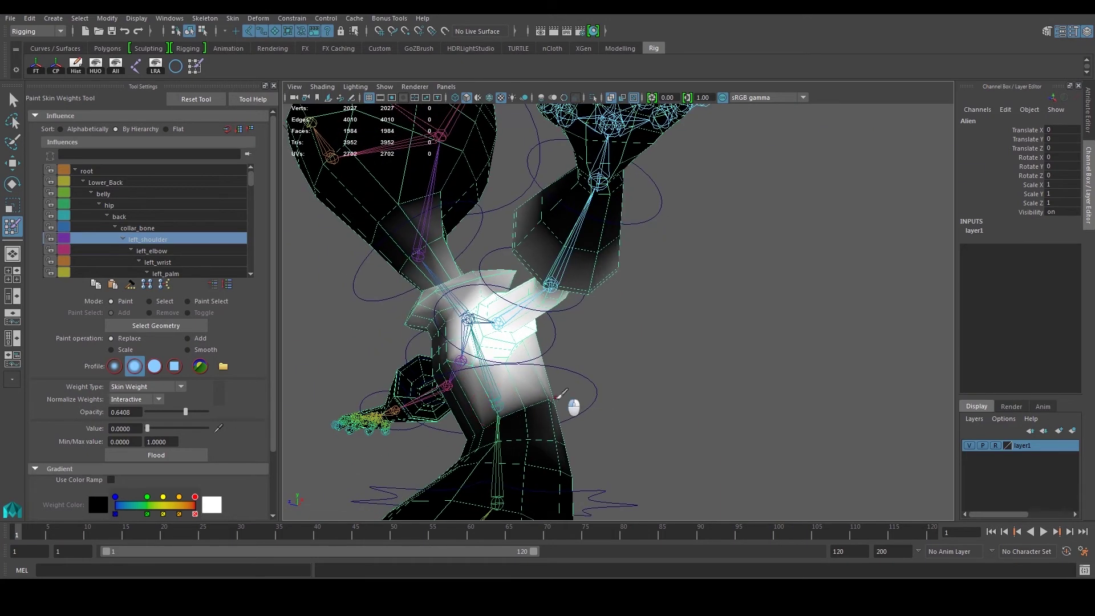
Remove the left_shoulder influence from the side of the torso below the armpit
{"action": "left_click_drag", "start_coordinate": [560, 396], "coordinate": [591, 402], "text": "alt"}
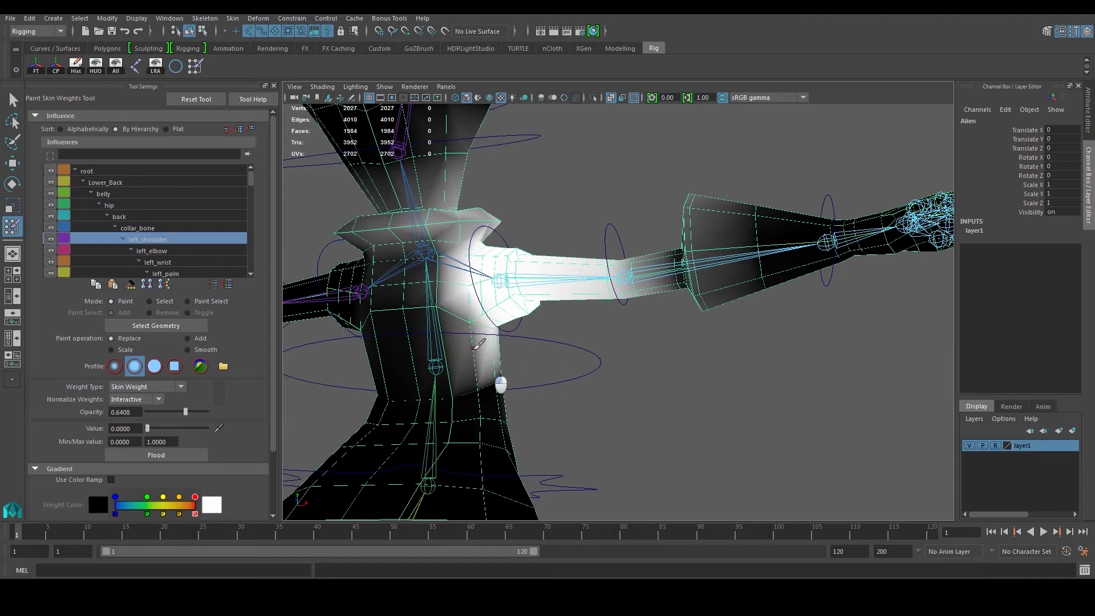
{"action": "left_click_drag", "start_coordinate": [508, 399], "coordinate": [467, 352], "text": "alt"}
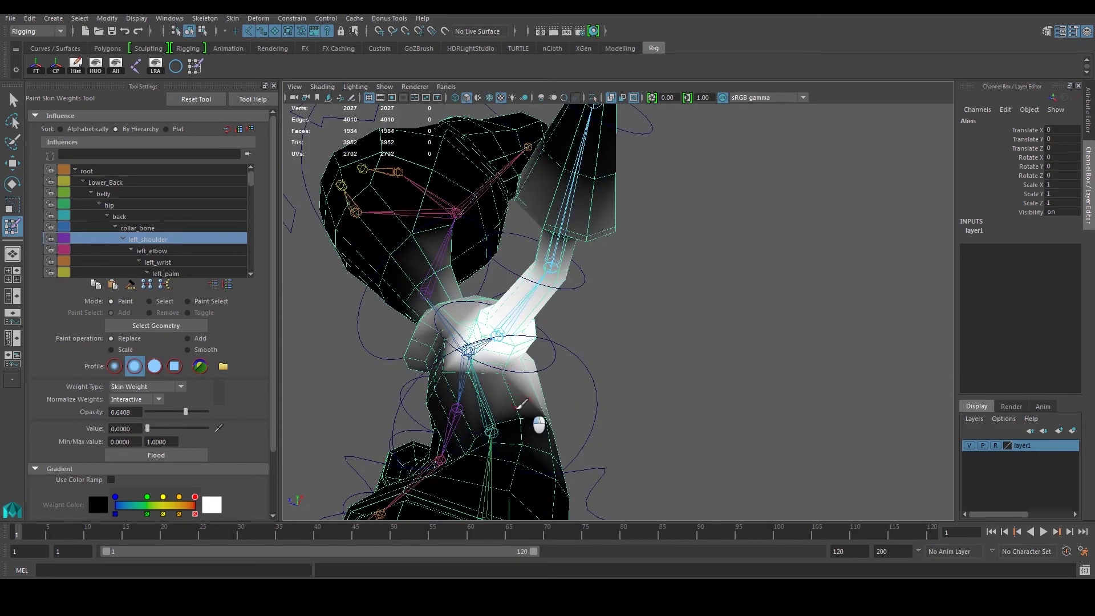
{"action": "left_click_drag", "start_coordinate": [540, 417], "coordinate": [533, 405], "text": "alt"}
{"action": "left_click_drag", "start_coordinate": [618, 350], "coordinate": [604, 427], "text": "alt"}
{"action": "mouse_move", "coordinate": [638, 391]}
{"action": "left_mouse_down"}
{"action": "mouse_move", "coordinate": [647, 435]}
{"action": "mouse_move", "coordinate": [638, 329]}
{"action": "mouse_move", "coordinate": [621, 329]}
{"action": "mouse_move", "coordinate": [655, 385]}
{"action": "mouse_move", "coordinate": [608, 336]}
{"action": "mouse_move", "coordinate": [605, 404]}
{"action": "mouse_move", "coordinate": [576, 371]}
{"action": "mouse_move", "coordinate": [592, 313]}
{"action": "mouse_move", "coordinate": [577, 332]}
{"action": "mouse_move", "coordinate": [591, 380]}
{"action": "left_mouse_up"}
Clear the left_shoulder influence from the neck, the neck ring and the underside of the head
{"action": "left_click_drag", "start_coordinate": [507, 294], "coordinate": [536, 277]}
{"action": "left_click_drag", "start_coordinate": [502, 276], "coordinate": [530, 285], "text": "alt"}
{"action": "mouse_move", "coordinate": [468, 268]}
{"action": "left_mouse_down"}
{"action": "mouse_move", "coordinate": [425, 304]}
{"action": "mouse_move", "coordinate": [380, 319]}
{"action": "mouse_move", "coordinate": [476, 325]}
{"action": "mouse_move", "coordinate": [439, 311]}
{"action": "mouse_move", "coordinate": [384, 325]}
{"action": "mouse_move", "coordinate": [394, 339]}
{"action": "mouse_move", "coordinate": [394, 308]}
{"action": "mouse_move", "coordinate": [365, 313]}
{"action": "left_mouse_up"}
{"action": "left_click_drag", "start_coordinate": [365, 314], "coordinate": [433, 328], "text": "alt"}
{"action": "mouse_move", "coordinate": [434, 291]}
{"action": "left_mouse_down"}
{"action": "mouse_move", "coordinate": [496, 327]}
{"action": "mouse_move", "coordinate": [528, 331]}
{"action": "mouse_move", "coordinate": [376, 387]}
{"action": "mouse_move", "coordinate": [365, 418]}
{"action": "mouse_move", "coordinate": [420, 420]}
{"action": "mouse_move", "coordinate": [378, 425]}
{"action": "mouse_move", "coordinate": [449, 301]}
{"action": "left_mouse_up"}
{"action": "left_click_drag", "start_coordinate": [487, 349], "coordinate": [505, 338]}
{"action": "left_click_drag", "start_coordinate": [505, 338], "coordinate": [534, 321], "text": "alt"}
{"action": "mouse_move", "coordinate": [552, 450]}
{"action": "left_mouse_down", "text": "alt"}
{"action": "mouse_move", "coordinate": [604, 442]}
{"action": "mouse_move", "coordinate": [558, 439]}
{"action": "mouse_move", "coordinate": [365, 371]}
{"action": "mouse_move", "coordinate": [367, 420]}
{"action": "mouse_move", "coordinate": [384, 454]}
{"action": "mouse_move", "coordinate": [416, 465]}
{"action": "left_mouse_up", "text": "alt"}
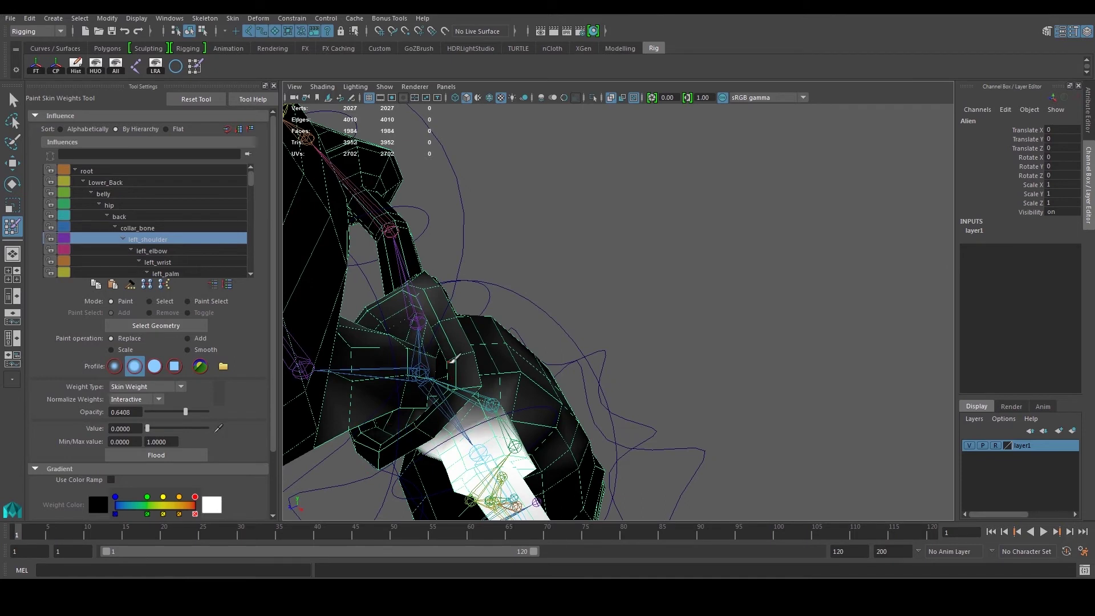
Paint the left_shoulder influence out of the flared forearm cuff and the lower arm with value 0
{"action": "left_click_drag", "start_coordinate": [515, 371], "coordinate": [673, 419], "text": "alt"}
{"action": "mouse_move", "coordinate": [682, 365]}
{"action": "left_mouse_down", "text": "alt"}
{"action": "mouse_move", "coordinate": [735, 370]}
{"action": "mouse_move", "coordinate": [656, 427]}
{"action": "mouse_move", "coordinate": [485, 368]}
{"action": "left_mouse_up", "text": "alt"}
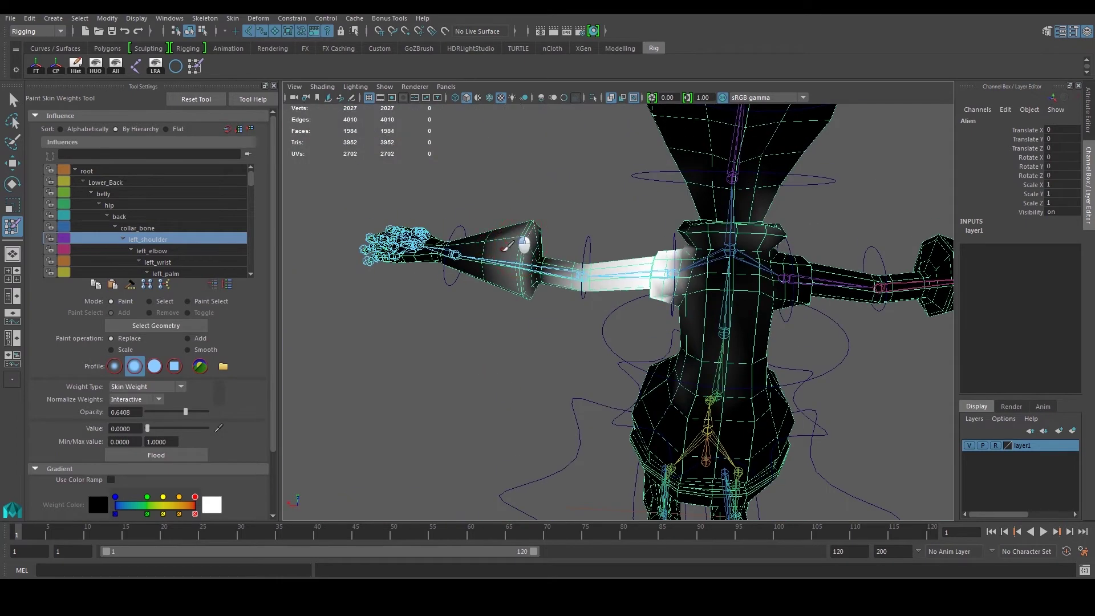
{"action": "left_click_drag", "start_coordinate": [532, 289], "coordinate": [534, 327], "text": "alt"}
{"action": "mouse_move", "coordinate": [525, 369]}
{"action": "left_mouse_down", "text": "alt"}
{"action": "mouse_move", "coordinate": [639, 399]}
{"action": "mouse_move", "coordinate": [741, 370]}
{"action": "mouse_move", "coordinate": [767, 377]}
{"action": "mouse_move", "coordinate": [643, 311]}
{"action": "mouse_move", "coordinate": [645, 334]}
{"action": "mouse_move", "coordinate": [633, 327]}
{"action": "mouse_move", "coordinate": [643, 318]}
{"action": "left_mouse_up", "text": "alt"}
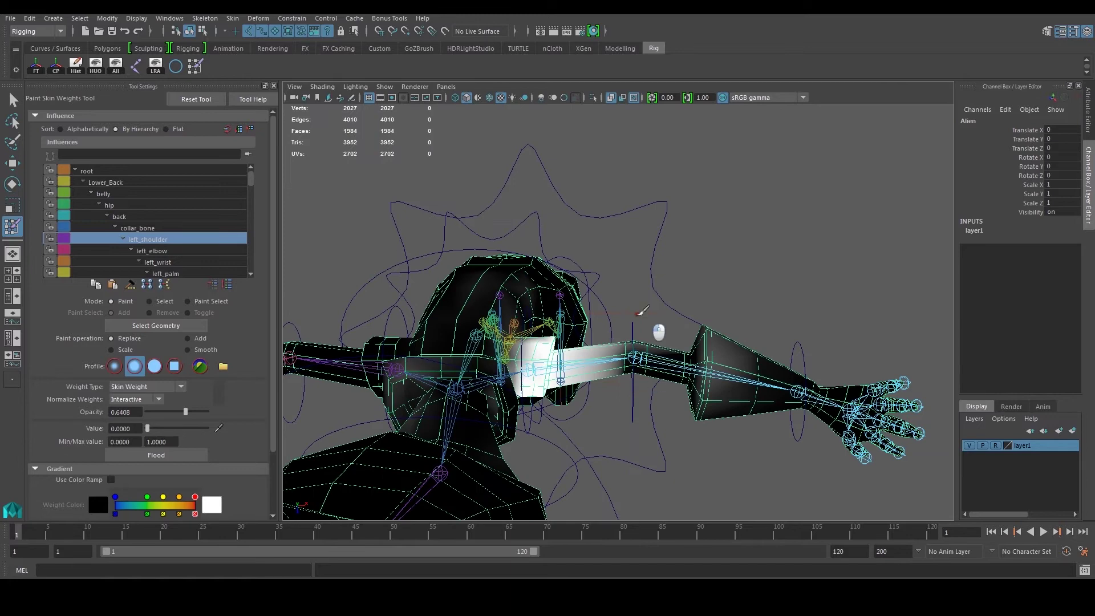
{"action": "left_click_drag", "start_coordinate": [632, 354], "coordinate": [661, 369], "text": "alt"}
{"action": "left_click_drag", "start_coordinate": [633, 270], "coordinate": [621, 332], "text": "alt"}
{"action": "mouse_move", "coordinate": [626, 243]}
{"action": "left_mouse_down", "text": "alt"}
{"action": "mouse_move", "coordinate": [609, 323]}
{"action": "mouse_move", "coordinate": [637, 357]}
{"action": "mouse_move", "coordinate": [642, 289]}
{"action": "mouse_move", "coordinate": [645, 325]}
{"action": "mouse_move", "coordinate": [633, 336]}
{"action": "left_mouse_up", "text": "alt"}
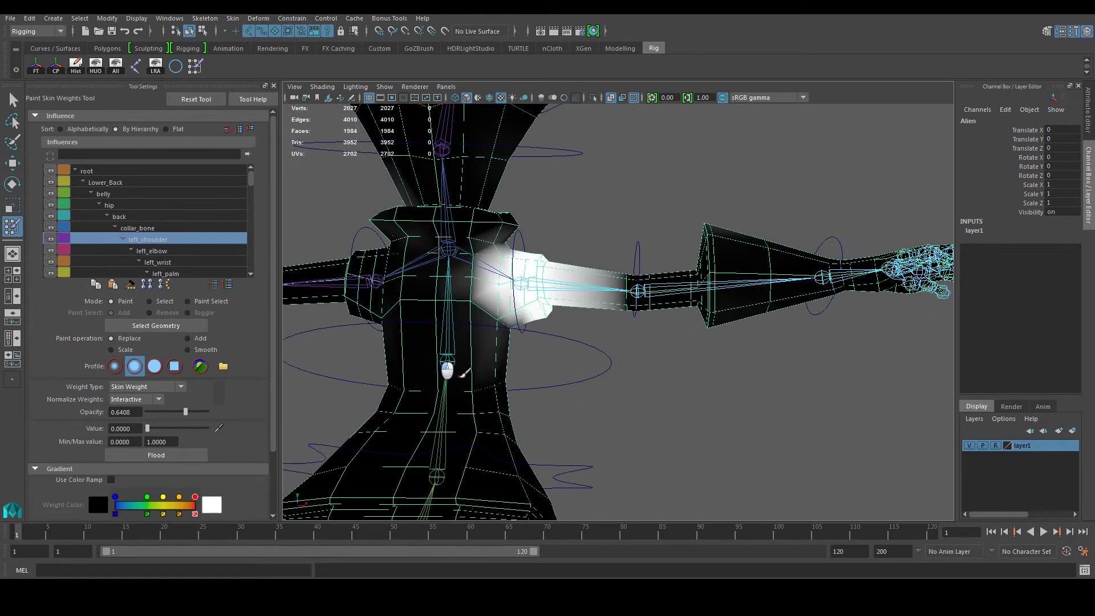
Examine the left_shoulder influence around the torso, the left arm and the whole character
{"action": "left_click_drag", "start_coordinate": [589, 382], "coordinate": [725, 420], "text": "alt"}
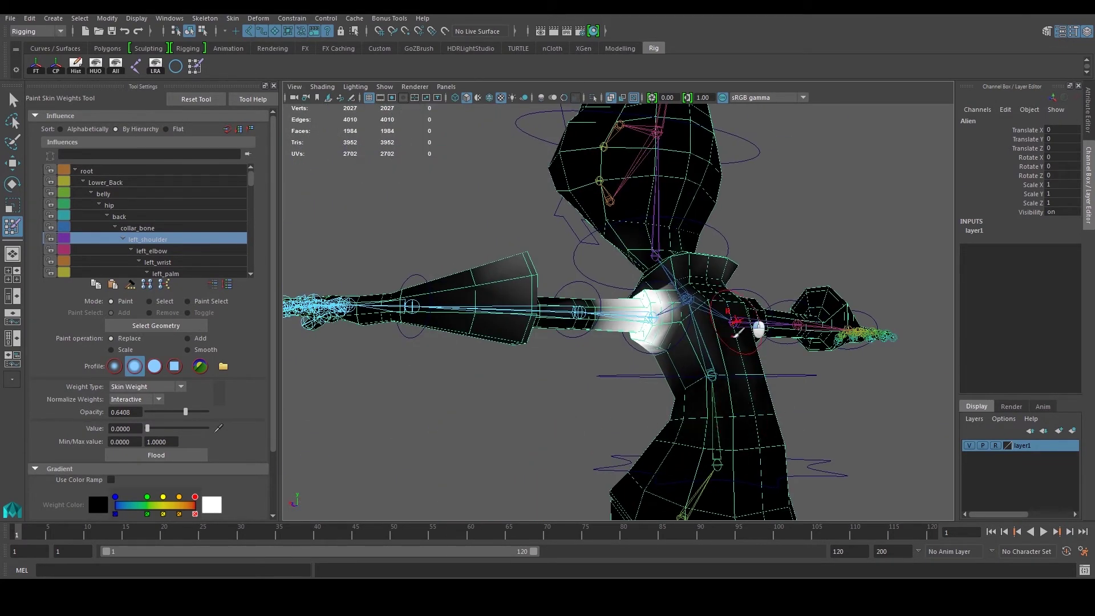
{"action": "mouse_move", "coordinate": [770, 308]}
{"action": "left_mouse_down", "text": "alt"}
{"action": "mouse_move", "coordinate": [747, 293]}
{"action": "mouse_move", "coordinate": [723, 328]}
{"action": "mouse_move", "coordinate": [731, 338]}
{"action": "mouse_move", "coordinate": [712, 402]}
{"action": "left_mouse_up", "text": "alt"}
{"action": "mouse_move", "coordinate": [707, 365]}
{"action": "left_mouse_down", "text": "alt"}
{"action": "mouse_move", "coordinate": [704, 342]}
{"action": "mouse_move", "coordinate": [661, 311]}
{"action": "mouse_move", "coordinate": [723, 311]}
{"action": "mouse_move", "coordinate": [714, 327]}
{"action": "mouse_move", "coordinate": [724, 318]}
{"action": "mouse_move", "coordinate": [698, 318]}
{"action": "left_mouse_up", "text": "alt"}
{"action": "scroll", "coordinate": [700, 323], "scroll_direction": "down", "scroll_amount": 4}
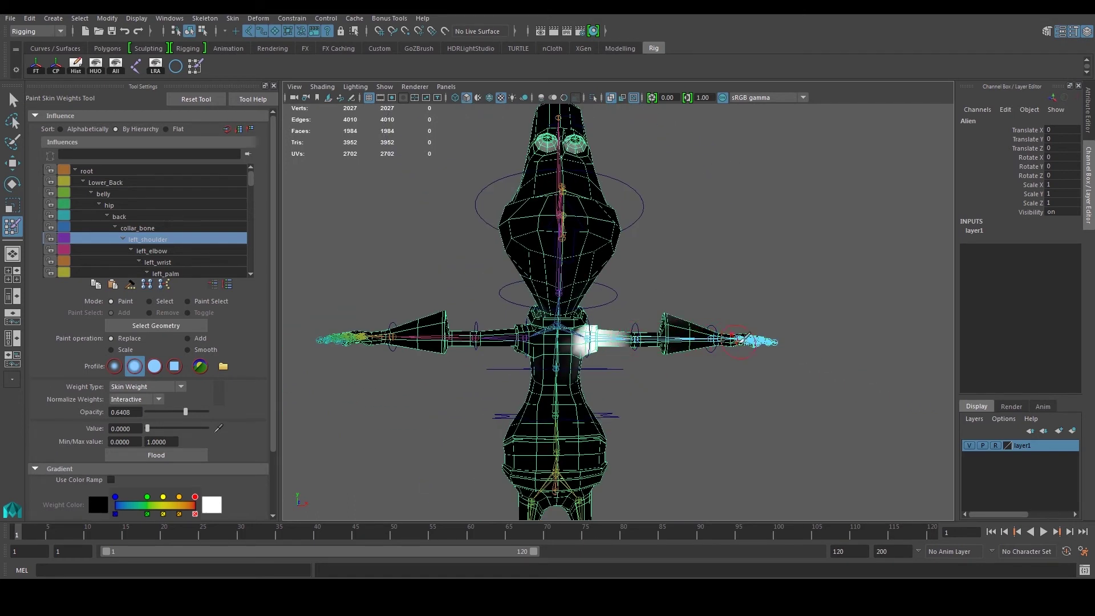
{"action": "left_click_drag", "start_coordinate": [719, 342], "coordinate": [615, 324], "text": "alt"}
{"action": "right_click_drag", "start_coordinate": [615, 324], "coordinate": [579, 291], "text": "alt"}
{"action": "left_click_drag", "start_coordinate": [573, 296], "coordinate": [600, 304], "text": "alt"}
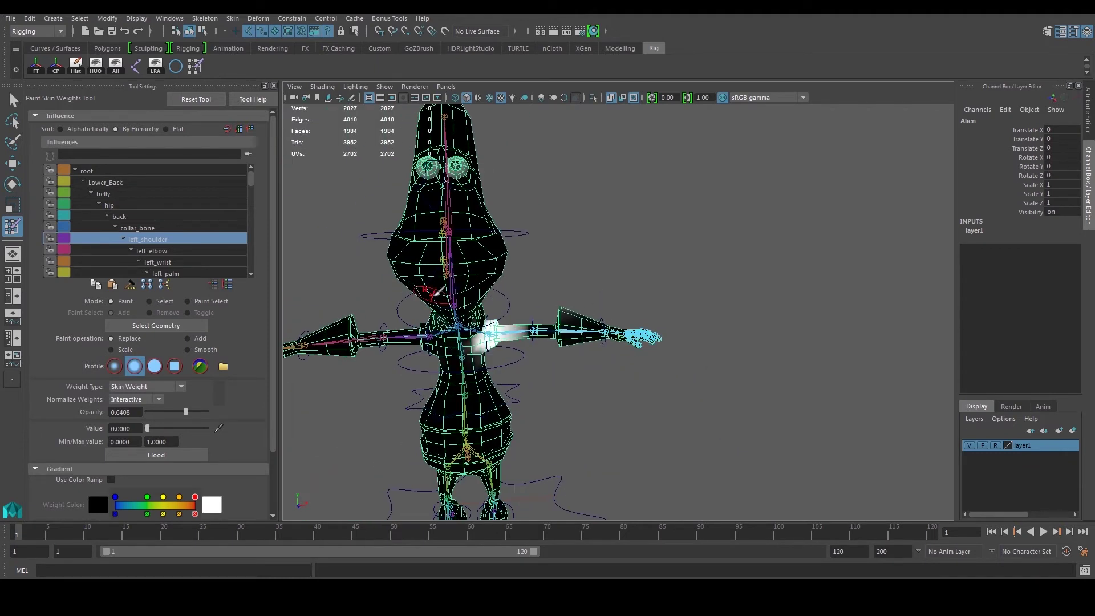
{"action": "scroll", "coordinate": [536, 311], "scroll_direction": "up", "scroll_amount": 5}
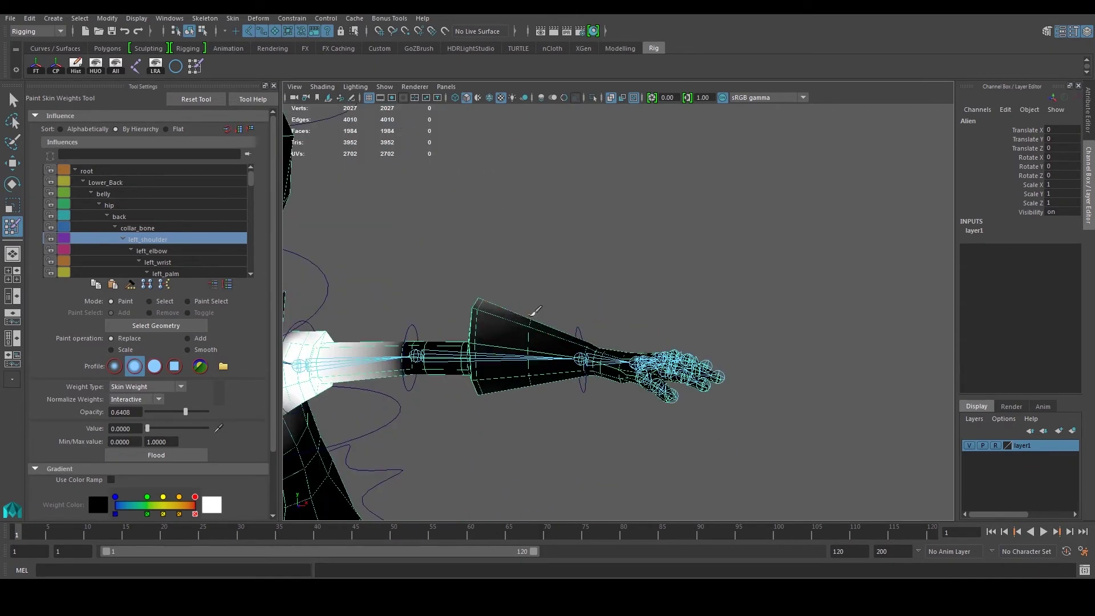
Select the left_elbow influence and remove it from the left shoulder and armpit with value 0
{"action": "left_click", "coordinate": [160, 251]}
{"action": "middle_click_drag", "start_coordinate": [383, 295], "coordinate": [494, 284], "text": "alt"}
{"action": "mouse_move", "coordinate": [422, 344]}
{"action": "left_mouse_down"}
{"action": "mouse_move", "coordinate": [411, 350]}
{"action": "mouse_move", "coordinate": [425, 357]}
{"action": "left_mouse_up"}
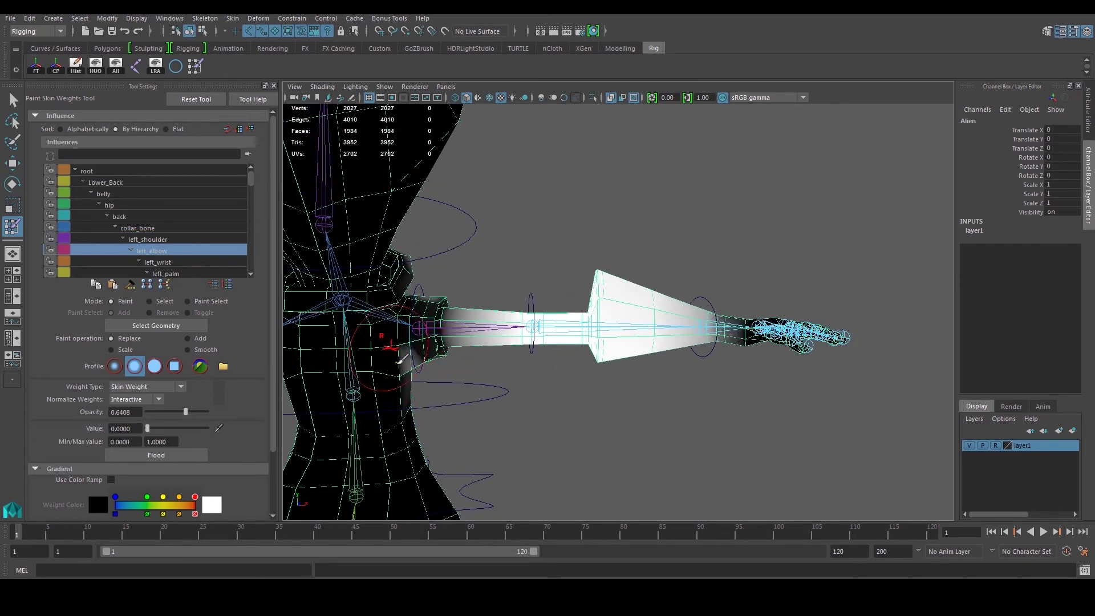
{"action": "left_click_drag", "start_coordinate": [409, 345], "coordinate": [439, 317], "text": "alt"}
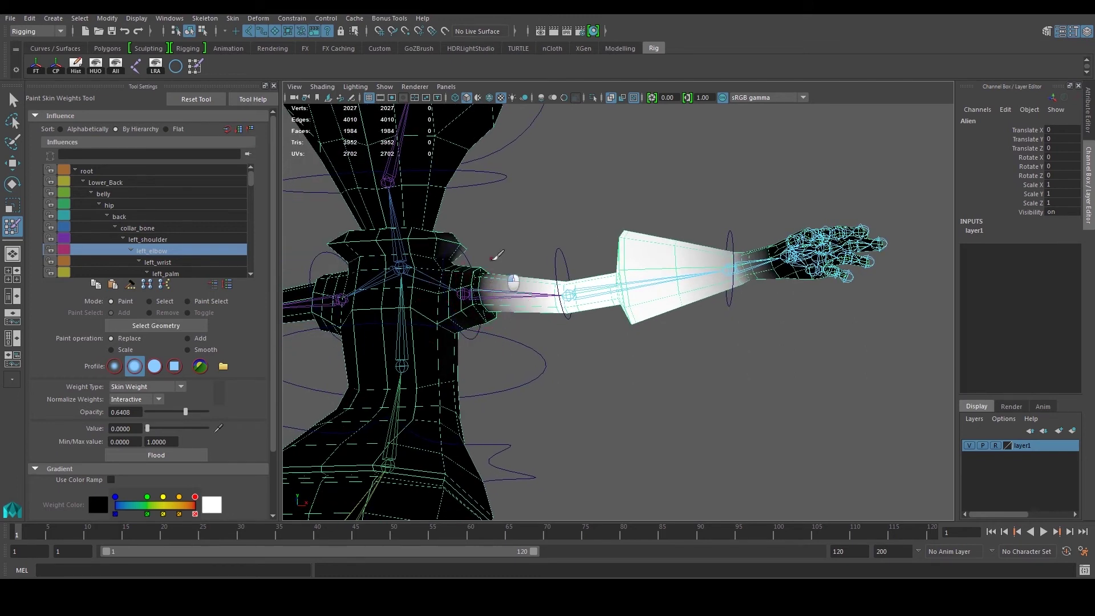
{"action": "left_click_drag", "start_coordinate": [483, 301], "coordinate": [573, 330], "text": "alt"}
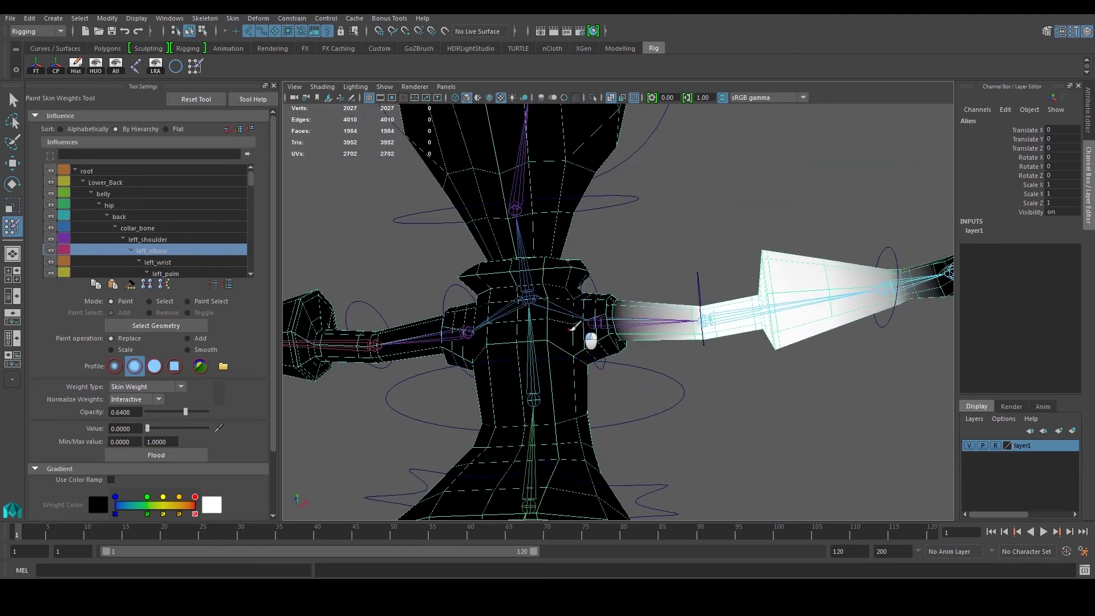
Paint the left_elbow influence out of the left wrist and the narrow half of the forearm cuff with value 0
{"action": "mouse_move", "coordinate": [601, 370]}
{"action": "left_mouse_down", "text": "alt"}
{"action": "mouse_move", "coordinate": [587, 372]}
{"action": "mouse_move", "coordinate": [615, 356]}
{"action": "left_mouse_up", "text": "alt"}
{"action": "scroll", "coordinate": [565, 345], "scroll_direction": "up", "scroll_amount": 4}
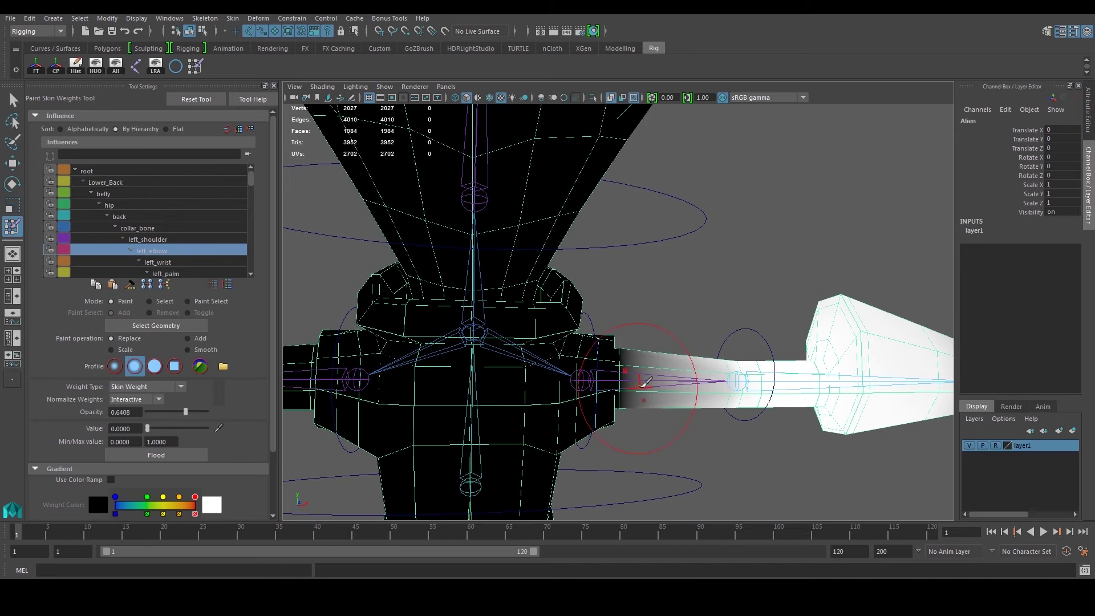
{"action": "middle_click_drag", "start_coordinate": [641, 390], "coordinate": [557, 381], "text": "alt"}
{"action": "left_click_drag", "start_coordinate": [525, 347], "coordinate": [692, 354], "text": "alt"}
{"action": "middle_click_drag", "start_coordinate": [691, 355], "coordinate": [520, 342], "text": "alt"}
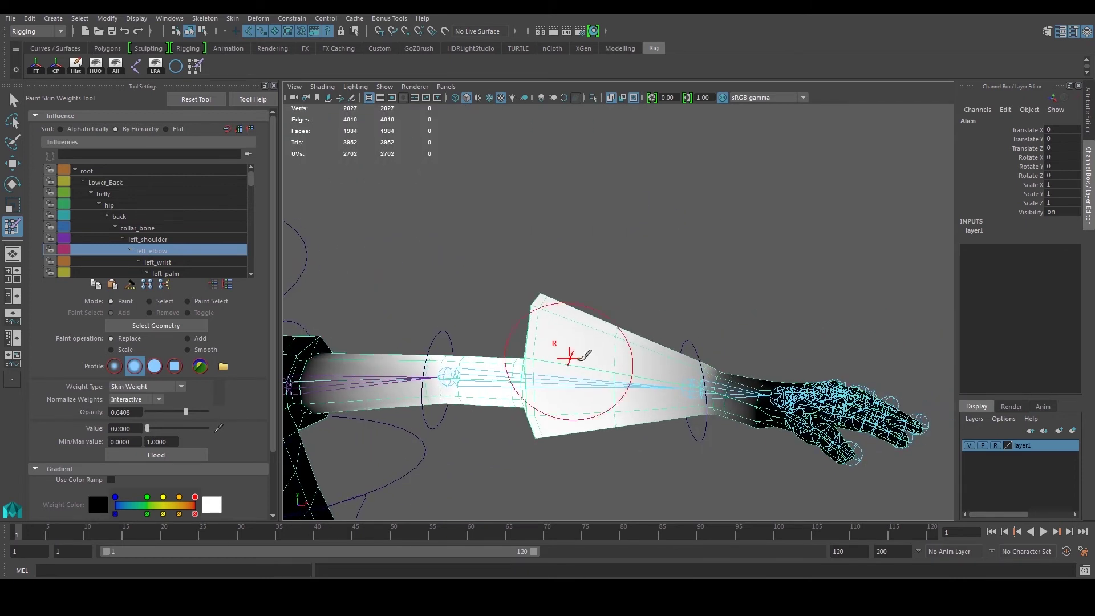
{"action": "mouse_move", "coordinate": [696, 379]}
{"action": "left_mouse_down"}
{"action": "mouse_move", "coordinate": [655, 361]}
{"action": "mouse_move", "coordinate": [726, 371]}
{"action": "mouse_move", "coordinate": [696, 420]}
{"action": "mouse_move", "coordinate": [662, 359]}
{"action": "mouse_move", "coordinate": [650, 285]}
{"action": "mouse_move", "coordinate": [491, 304]}
{"action": "left_mouse_up"}
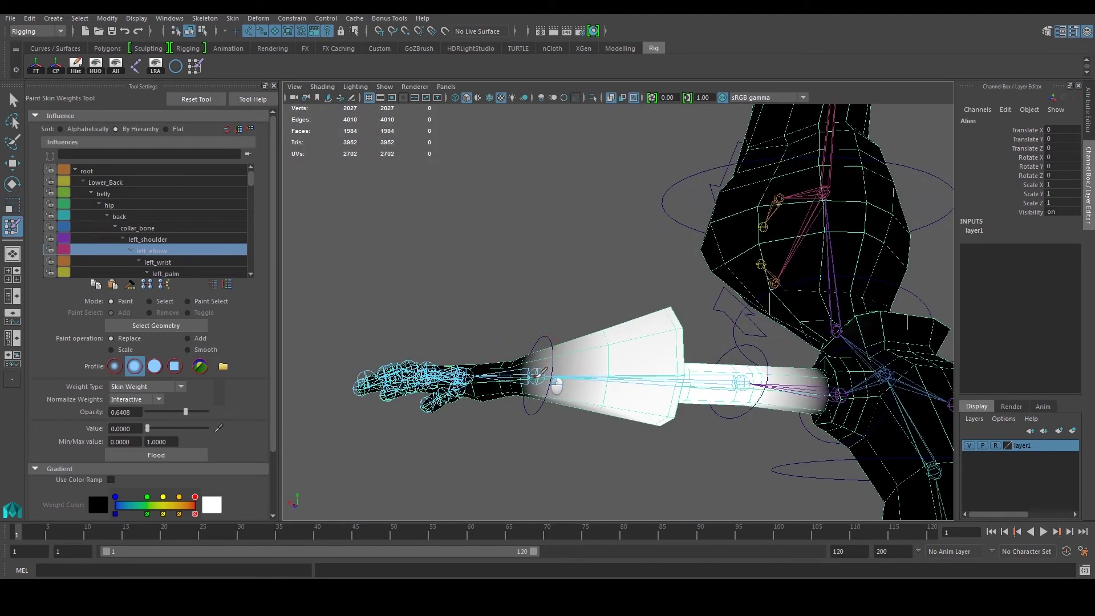
{"action": "mouse_move", "coordinate": [546, 367]}
{"action": "left_mouse_down", "text": "alt"}
{"action": "mouse_move", "coordinate": [532, 304]}
{"action": "mouse_move", "coordinate": [593, 316]}
{"action": "mouse_move", "coordinate": [569, 300]}
{"action": "mouse_move", "coordinate": [552, 306]}
{"action": "left_mouse_up", "text": "alt"}
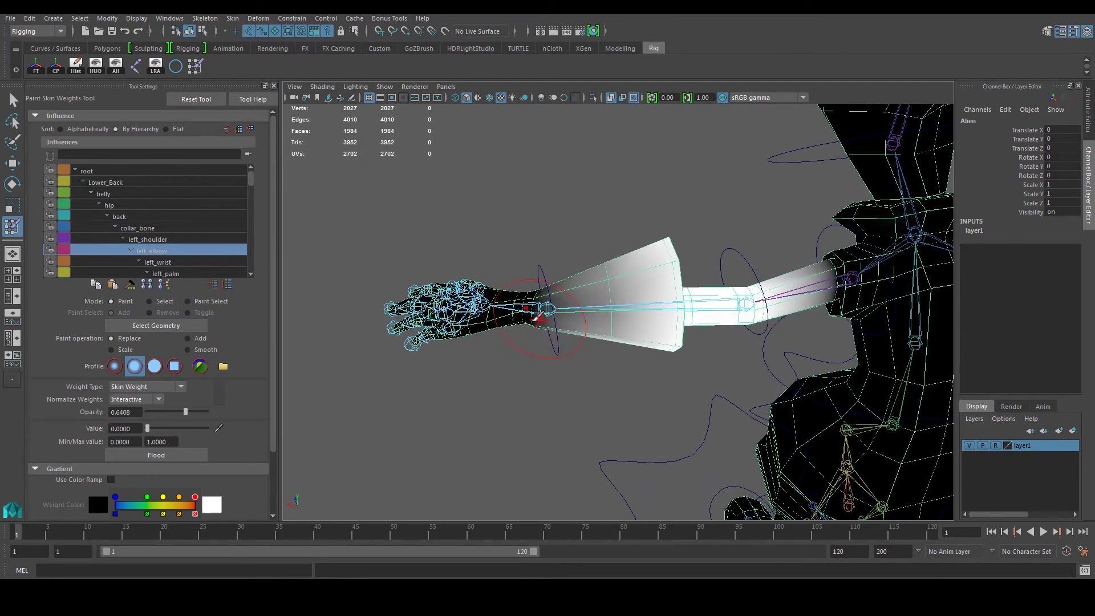
{"action": "mouse_move", "coordinate": [545, 357]}
{"action": "left_mouse_down", "text": "alt"}
{"action": "mouse_move", "coordinate": [547, 385]}
{"action": "mouse_move", "coordinate": [536, 367]}
{"action": "mouse_move", "coordinate": [622, 374]}
{"action": "mouse_move", "coordinate": [557, 341]}
{"action": "mouse_move", "coordinate": [593, 373]}
{"action": "mouse_move", "coordinate": [624, 347]}
{"action": "mouse_move", "coordinate": [559, 359]}
{"action": "mouse_move", "coordinate": [660, 325]}
{"action": "left_mouse_up", "text": "alt"}
{"action": "left_click", "coordinate": [548, 381]}
{"action": "mouse_move", "coordinate": [586, 257]}
{"action": "left_mouse_down", "text": "alt"}
{"action": "mouse_move", "coordinate": [615, 376]}
{"action": "mouse_move", "coordinate": [670, 399]}
{"action": "mouse_move", "coordinate": [639, 338]}
{"action": "mouse_move", "coordinate": [612, 345]}
{"action": "mouse_move", "coordinate": [689, 426]}
{"action": "mouse_move", "coordinate": [671, 412]}
{"action": "mouse_move", "coordinate": [692, 407]}
{"action": "mouse_move", "coordinate": [714, 373]}
{"action": "mouse_move", "coordinate": [713, 268]}
{"action": "mouse_move", "coordinate": [574, 374]}
{"action": "mouse_move", "coordinate": [549, 351]}
{"action": "mouse_move", "coordinate": [720, 384]}
{"action": "mouse_move", "coordinate": [645, 406]}
{"action": "mouse_move", "coordinate": [695, 379]}
{"action": "left_mouse_up", "text": "alt"}
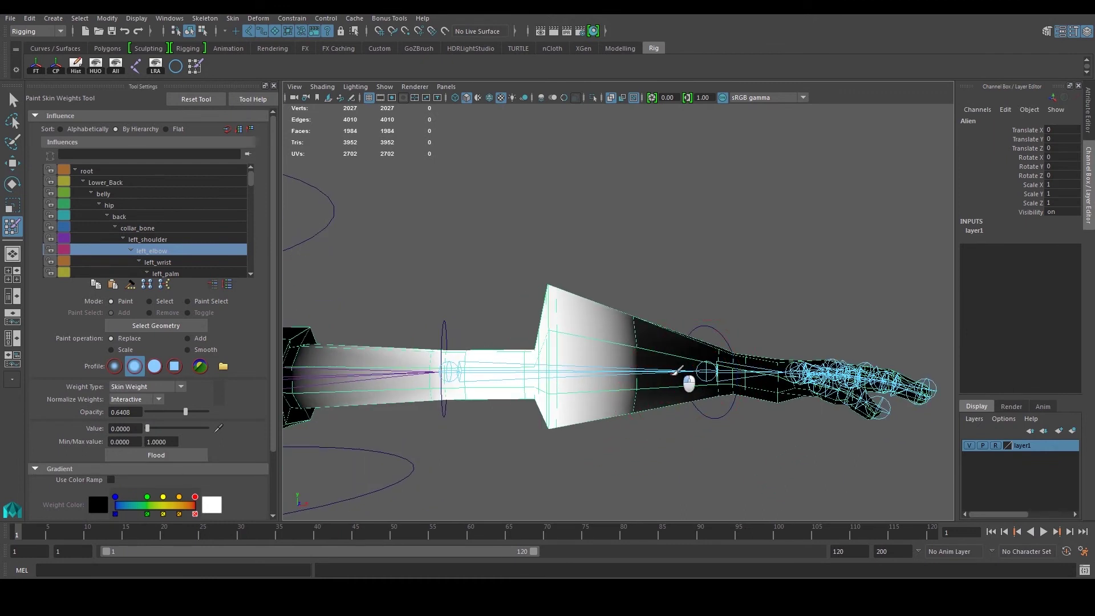
Reduce the left_elbow influence across the wide half of the flared forearm cuff, working around its sides
{"action": "mouse_move", "coordinate": [684, 376]}
{"action": "left_mouse_down"}
{"action": "mouse_move", "coordinate": [655, 389]}
{"action": "mouse_move", "coordinate": [652, 413]}
{"action": "left_mouse_up"}
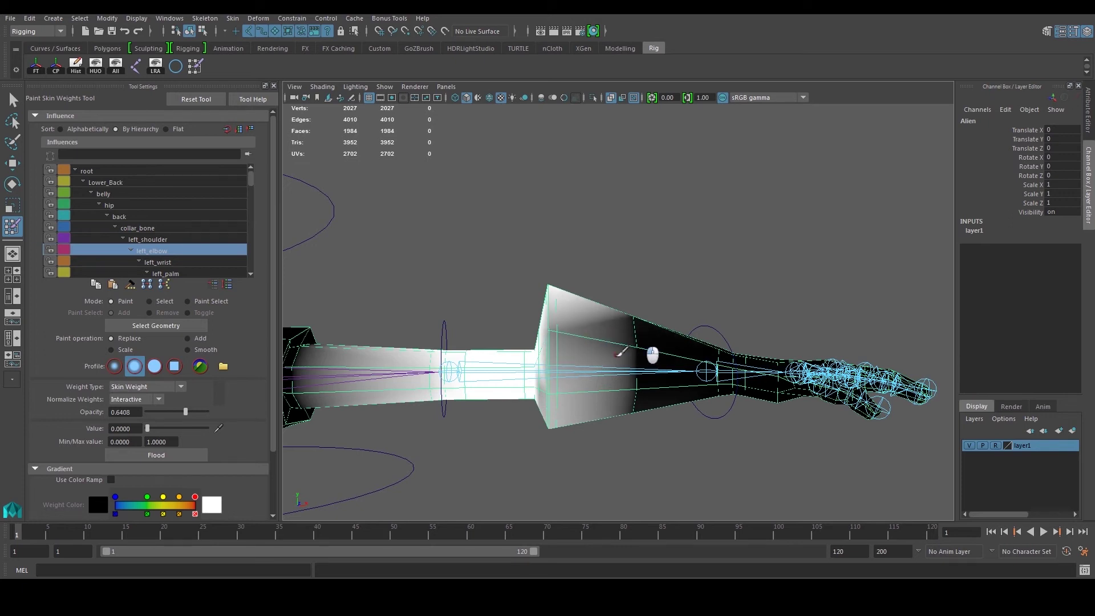
{"action": "left_click_drag", "start_coordinate": [598, 308], "coordinate": [534, 311], "text": "alt"}
{"action": "left_click_drag", "start_coordinate": [630, 351], "coordinate": [668, 409], "text": "alt"}
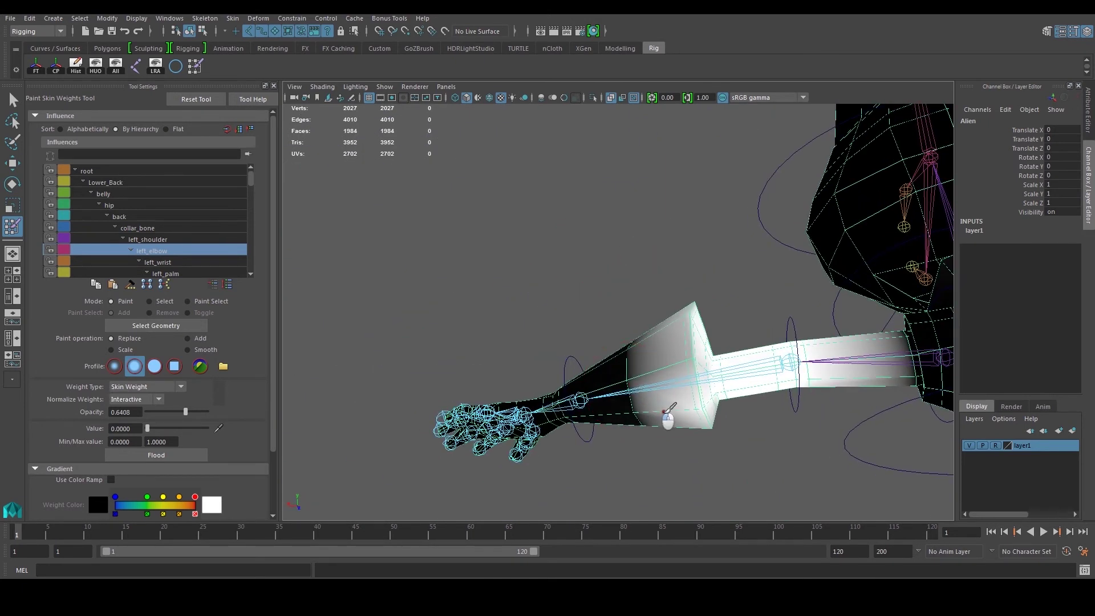
{"action": "left_click_drag", "start_coordinate": [764, 362], "coordinate": [653, 380], "text": "alt"}
{"action": "left_click_drag", "start_coordinate": [662, 317], "coordinate": [625, 341], "text": "alt"}
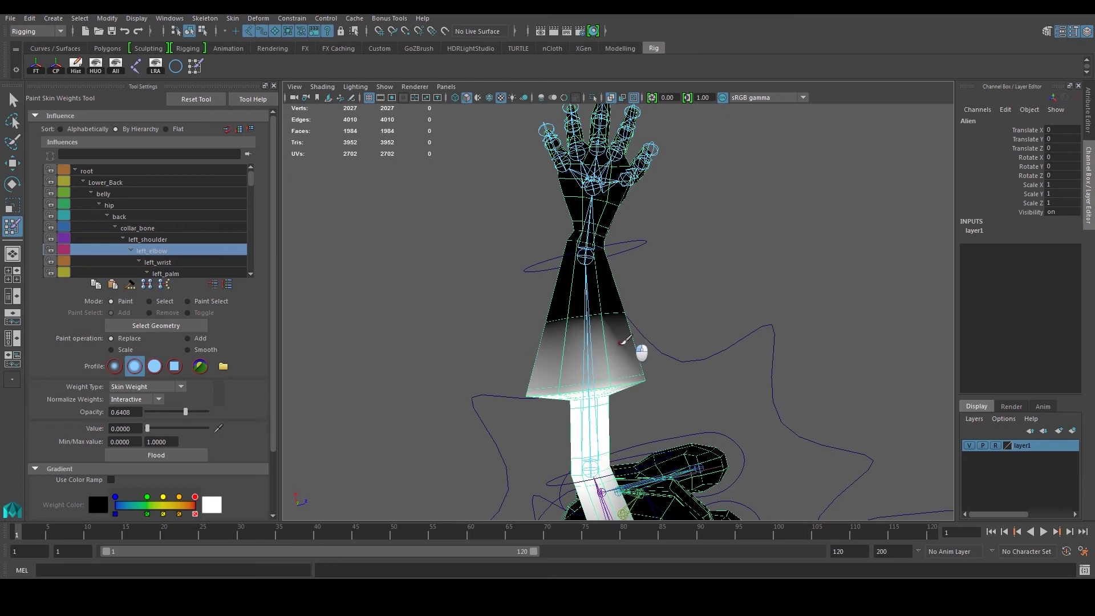
{"action": "left_click_drag", "start_coordinate": [563, 326], "coordinate": [641, 323], "text": "alt"}
{"action": "mouse_move", "coordinate": [632, 360]}
{"action": "left_mouse_down", "text": "alt"}
{"action": "mouse_move", "coordinate": [625, 308]}
{"action": "mouse_move", "coordinate": [655, 327]}
{"action": "mouse_move", "coordinate": [562, 331]}
{"action": "mouse_move", "coordinate": [570, 344]}
{"action": "left_mouse_up", "text": "alt"}
{"action": "mouse_move", "coordinate": [588, 399]}
{"action": "left_mouse_down", "text": "alt"}
{"action": "mouse_move", "coordinate": [596, 393]}
{"action": "mouse_move", "coordinate": [556, 357]}
{"action": "mouse_move", "coordinate": [597, 330]}
{"action": "left_mouse_up", "text": "alt"}
{"action": "left_click_drag", "start_coordinate": [717, 309], "coordinate": [698, 358], "text": "alt"}
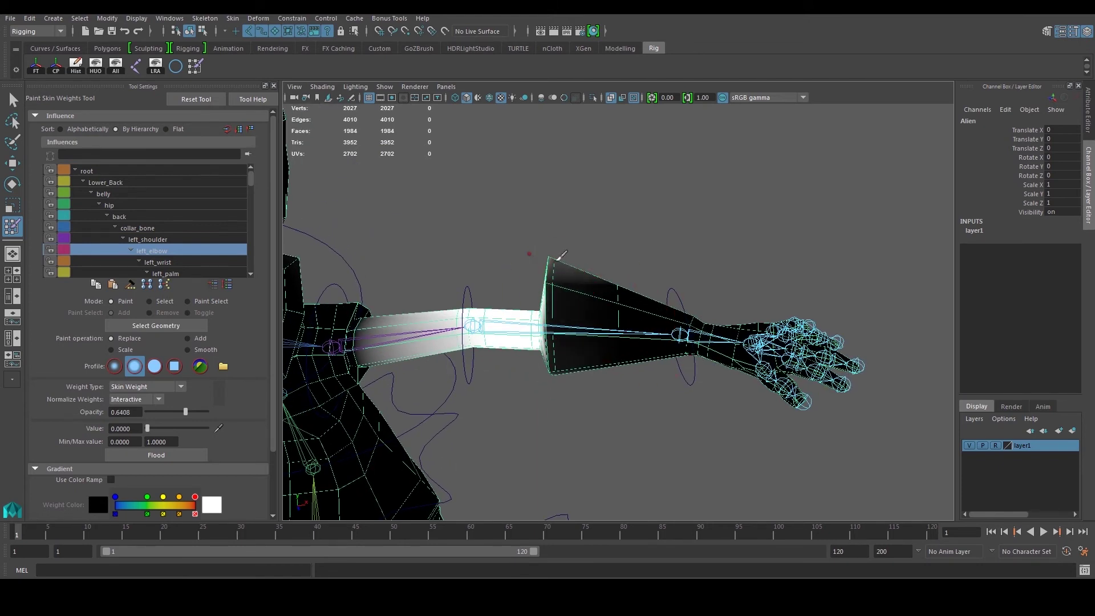
Clear the remaining left_elbow influence from the back, underside and outer rim of the forearm cuff
{"action": "left_click_drag", "start_coordinate": [666, 311], "coordinate": [420, 298], "text": "alt"}
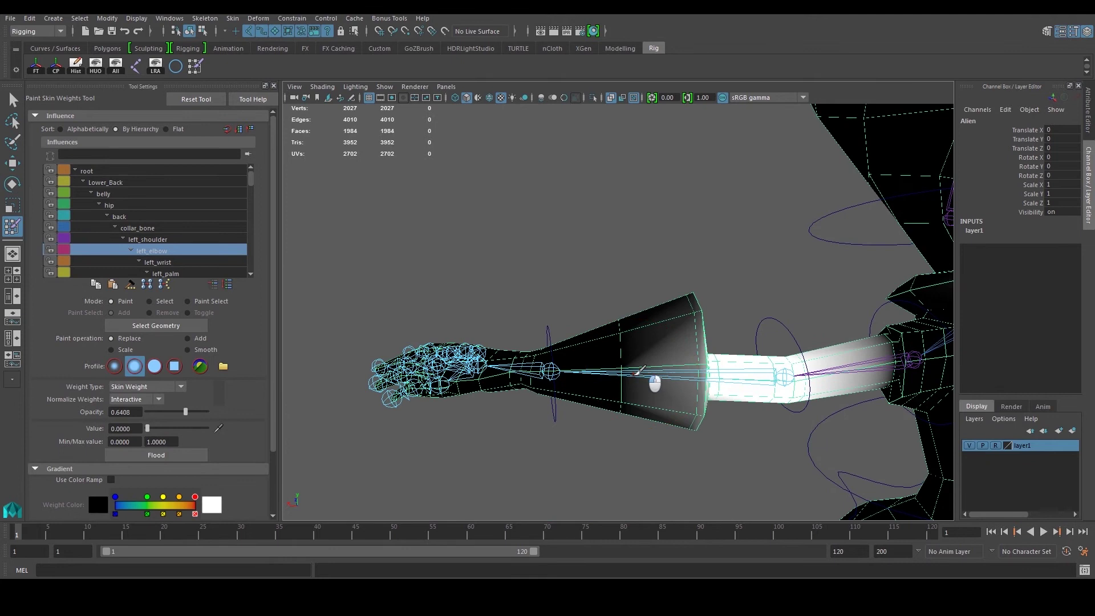
{"action": "left_click_drag", "start_coordinate": [655, 382], "coordinate": [596, 301], "text": "alt"}
{"action": "left_click_drag", "start_coordinate": [609, 263], "coordinate": [562, 338], "text": "alt"}
{"action": "left_click_drag", "start_coordinate": [575, 391], "coordinate": [618, 294], "text": "alt"}
{"action": "mouse_move", "coordinate": [749, 336]}
{"action": "left_mouse_down", "text": "alt"}
{"action": "mouse_move", "coordinate": [633, 293]}
{"action": "mouse_move", "coordinate": [613, 345]}
{"action": "left_mouse_up", "text": "alt"}
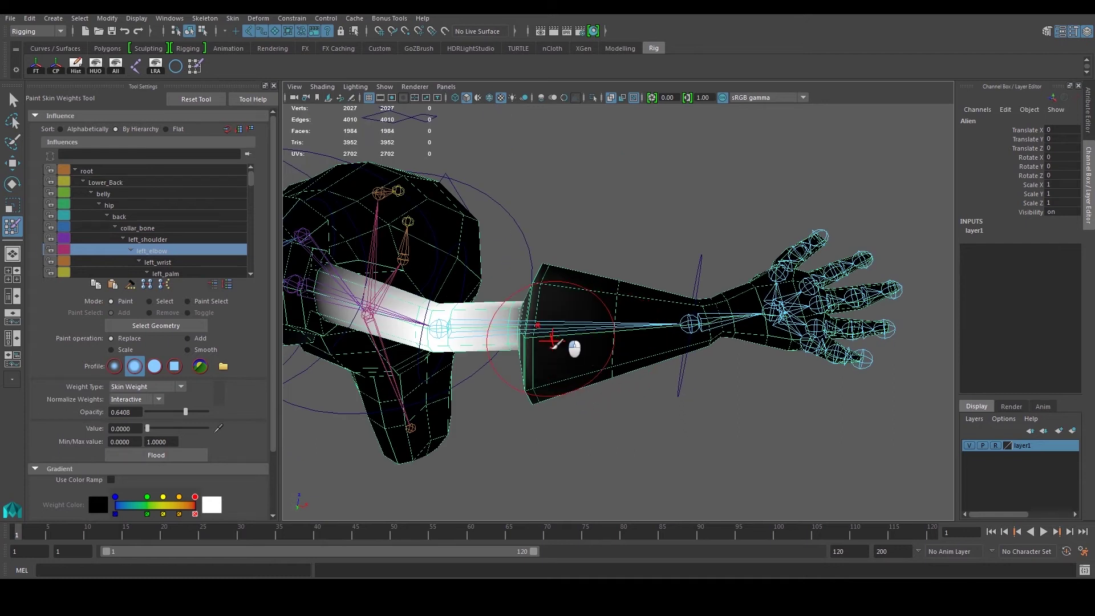
{"action": "left_click_drag", "start_coordinate": [648, 378], "coordinate": [585, 244], "text": "alt"}
{"action": "mouse_move", "coordinate": [576, 297]}
{"action": "left_mouse_down", "text": "alt"}
{"action": "mouse_move", "coordinate": [541, 246]}
{"action": "mouse_move", "coordinate": [677, 264]}
{"action": "mouse_move", "coordinate": [678, 231]}
{"action": "left_mouse_up", "text": "alt"}
Select the left_wrist influence and remove it from the elbow, the lower arm and the inside of the cuff with value 0
{"action": "left_click", "coordinate": [163, 262]}
{"action": "left_click_drag", "start_coordinate": [625, 321], "coordinate": [638, 328], "text": "alt"}
{"action": "left_click_drag", "start_coordinate": [484, 334], "coordinate": [397, 342]}
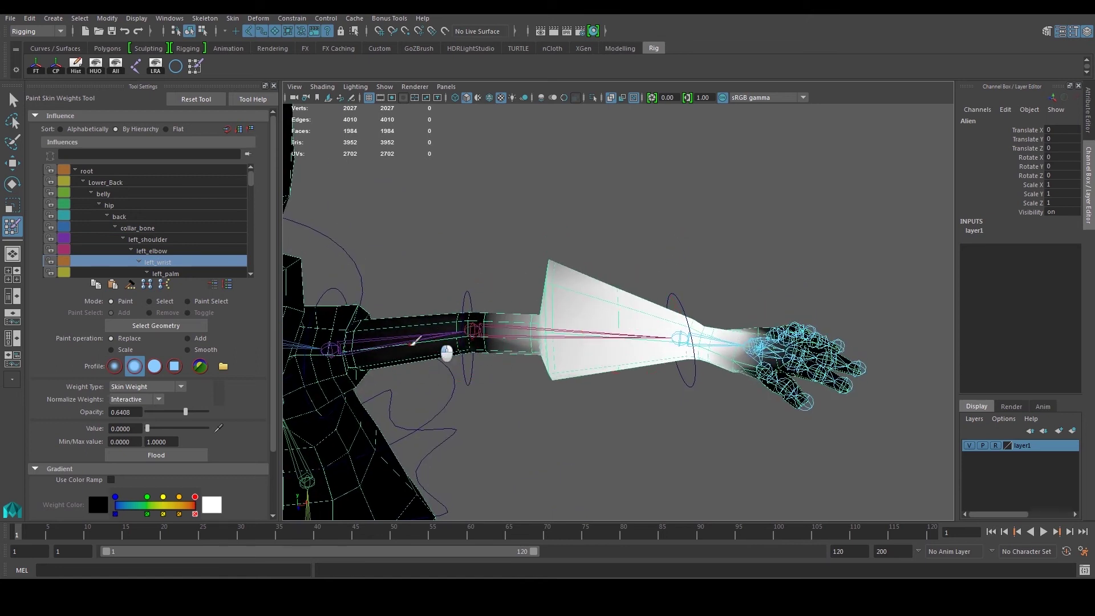
{"action": "left_click_drag", "start_coordinate": [525, 346], "coordinate": [565, 315], "text": "alt"}
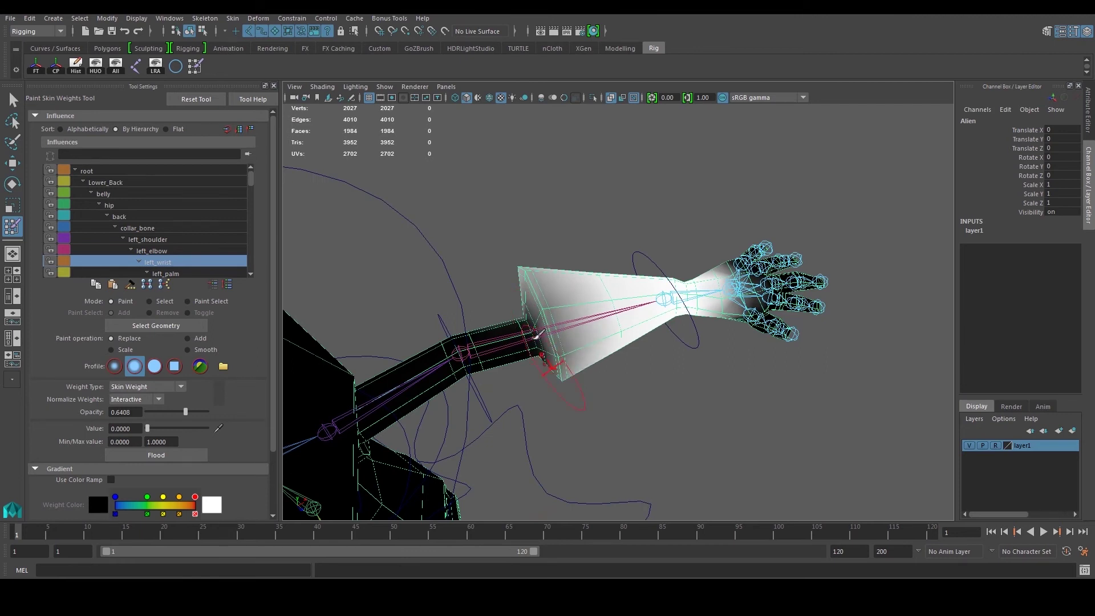
{"action": "left_click_drag", "start_coordinate": [549, 360], "coordinate": [680, 335], "text": "alt"}
{"action": "left_click_drag", "start_coordinate": [631, 457], "coordinate": [640, 412], "text": "alt"}
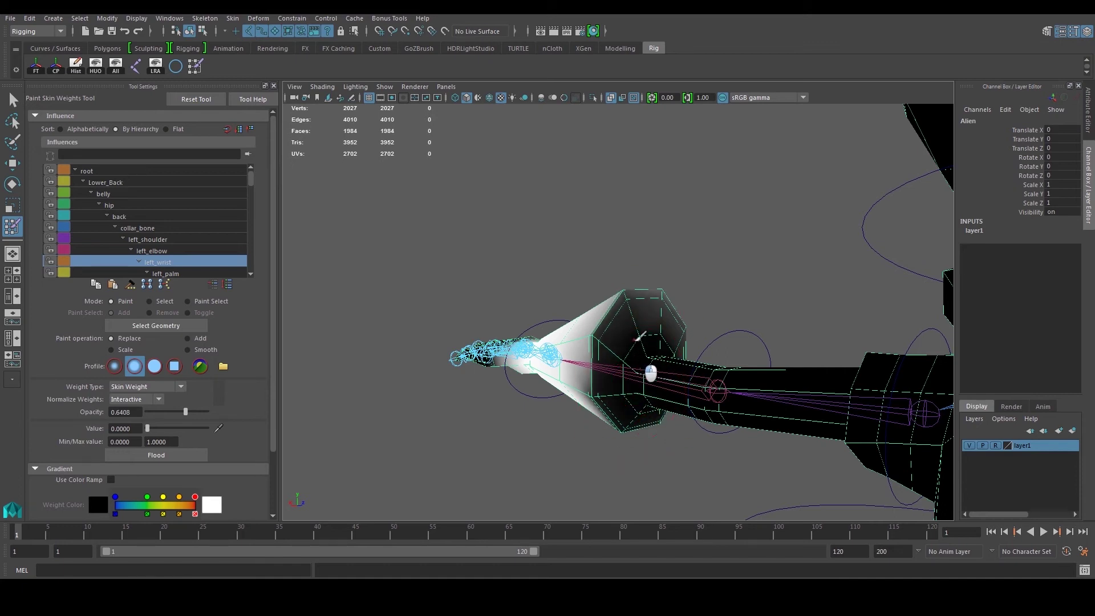
{"action": "left_click_drag", "start_coordinate": [640, 337], "coordinate": [662, 339], "text": "alt"}
{"action": "left_click_drag", "start_coordinate": [673, 296], "coordinate": [664, 368], "text": "alt"}
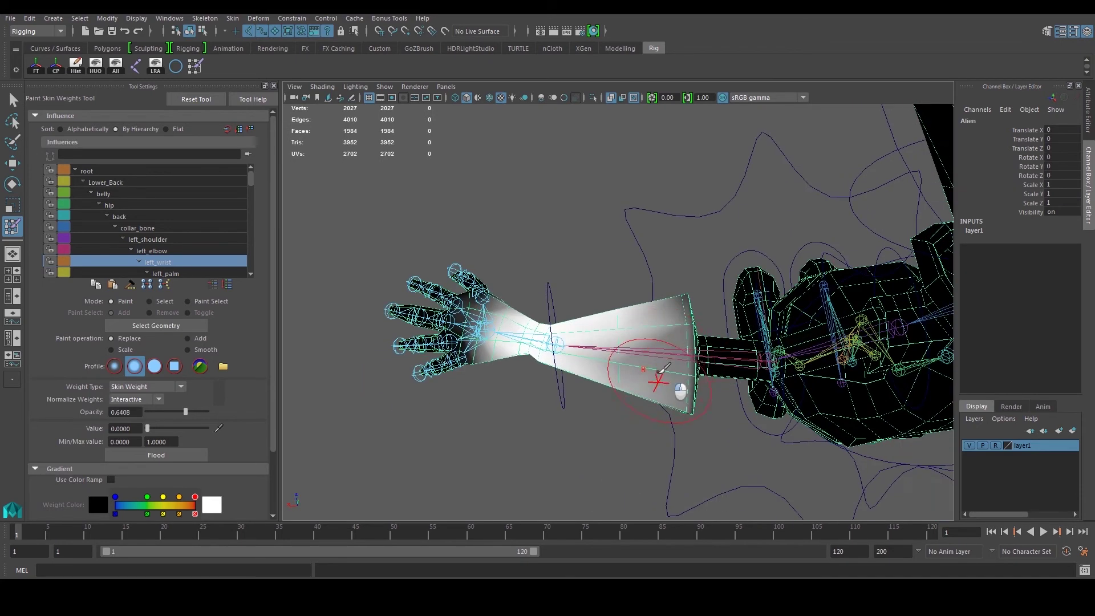
Fade the left_wrist influence out toward the wide rim of the forearm cuff on all sides
{"action": "mouse_move", "coordinate": [673, 284]}
{"action": "left_mouse_down", "text": "alt"}
{"action": "mouse_move", "coordinate": [496, 322]}
{"action": "mouse_move", "coordinate": [561, 317]}
{"action": "mouse_move", "coordinate": [586, 345]}
{"action": "left_mouse_up", "text": "alt"}
{"action": "left_click_drag", "start_coordinate": [581, 453], "coordinate": [602, 448], "text": "alt"}
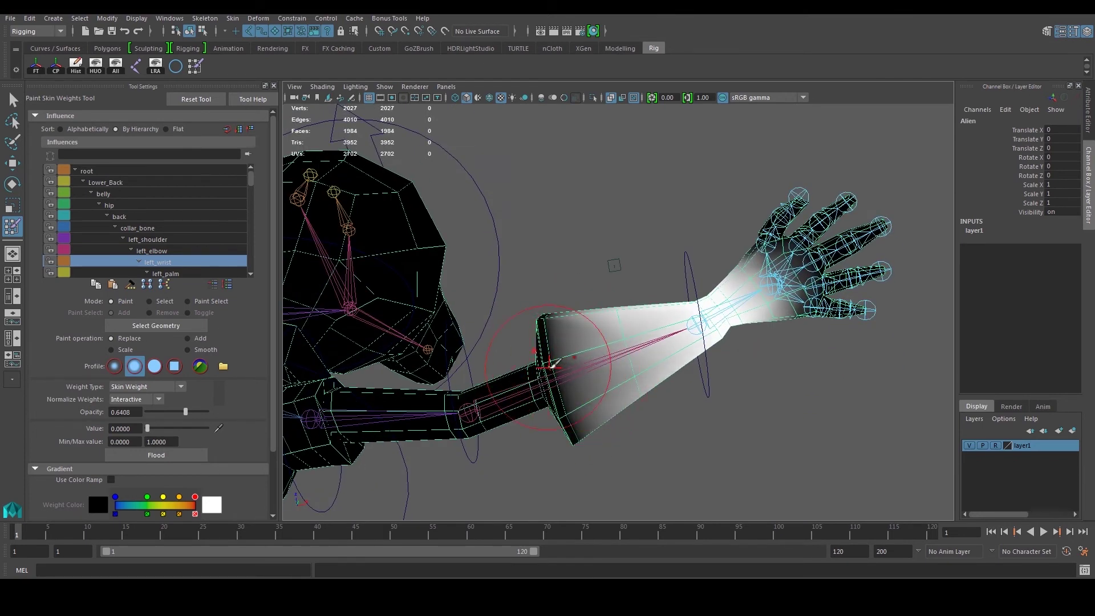
{"action": "left_click_drag", "start_coordinate": [528, 448], "coordinate": [554, 429], "text": "alt"}
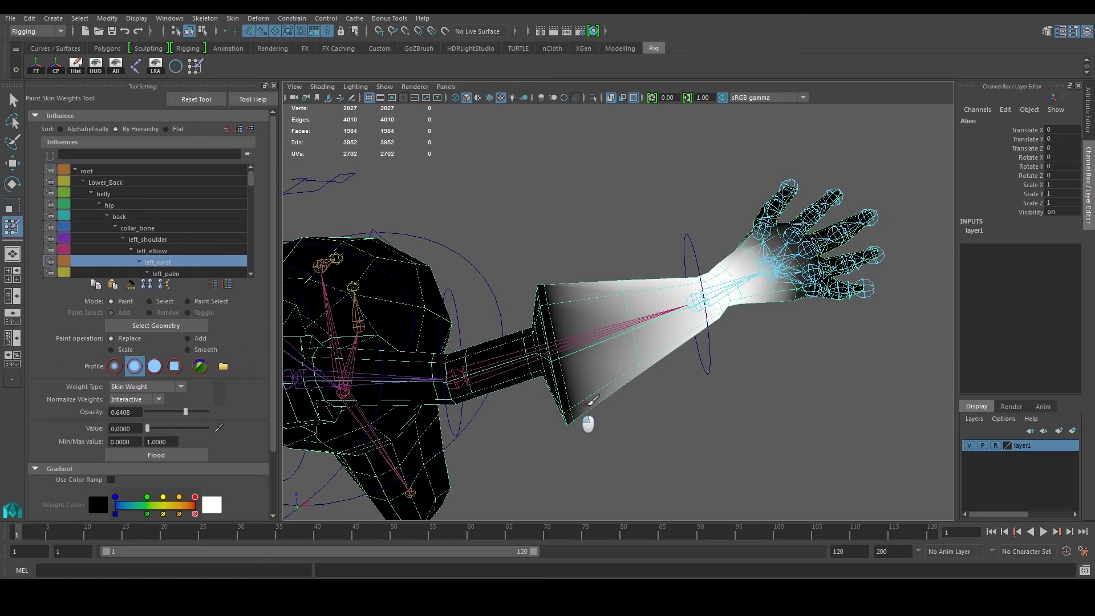
{"action": "left_click_drag", "start_coordinate": [616, 399], "coordinate": [683, 338], "text": "alt"}
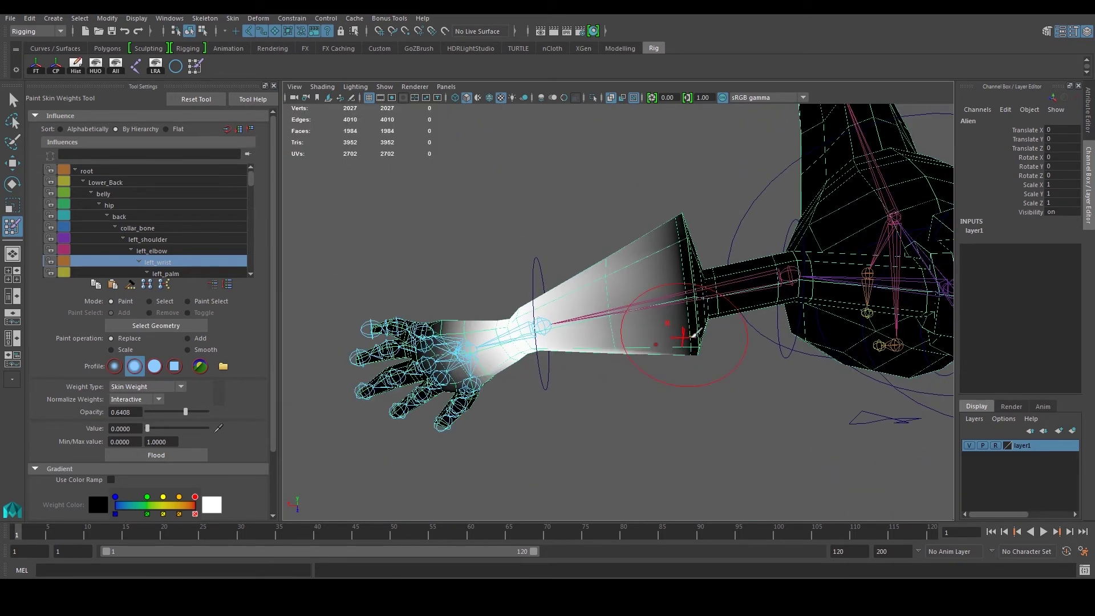
{"action": "left_click_drag", "start_coordinate": [648, 244], "coordinate": [663, 366], "text": "alt"}
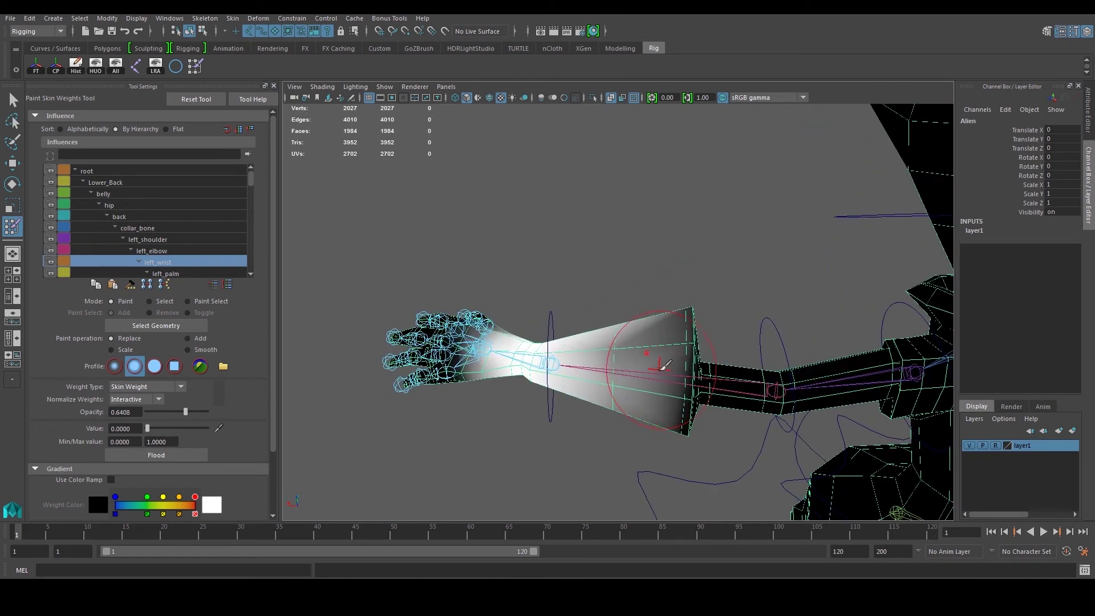
{"action": "left_click_drag", "start_coordinate": [682, 329], "coordinate": [518, 352], "text": "alt"}
Paint the left_wrist influence out of the left palm and the bases of the fingers
{"action": "middle_click_drag", "start_coordinate": [518, 352], "coordinate": [573, 306], "text": "alt"}
{"action": "right_click_drag", "start_coordinate": [573, 305], "coordinate": [631, 394], "text": "alt"}
{"action": "left_click", "coordinate": [541, 368]}
{"action": "left_click_drag", "start_coordinate": [566, 386], "coordinate": [532, 325], "text": "alt"}
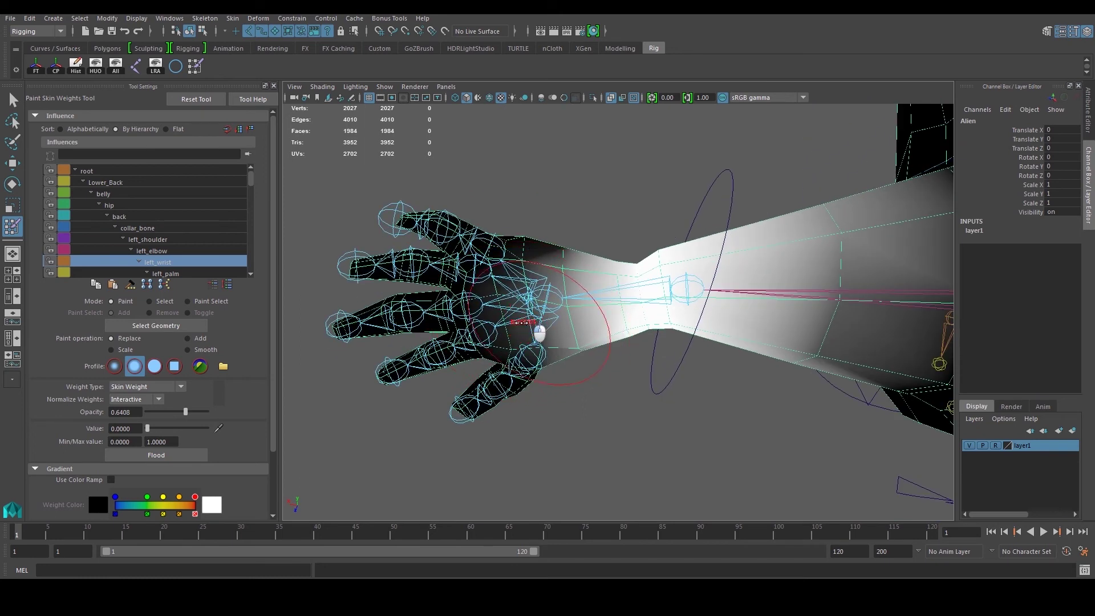
{"action": "left_click_drag", "start_coordinate": [545, 319], "coordinate": [544, 263]}
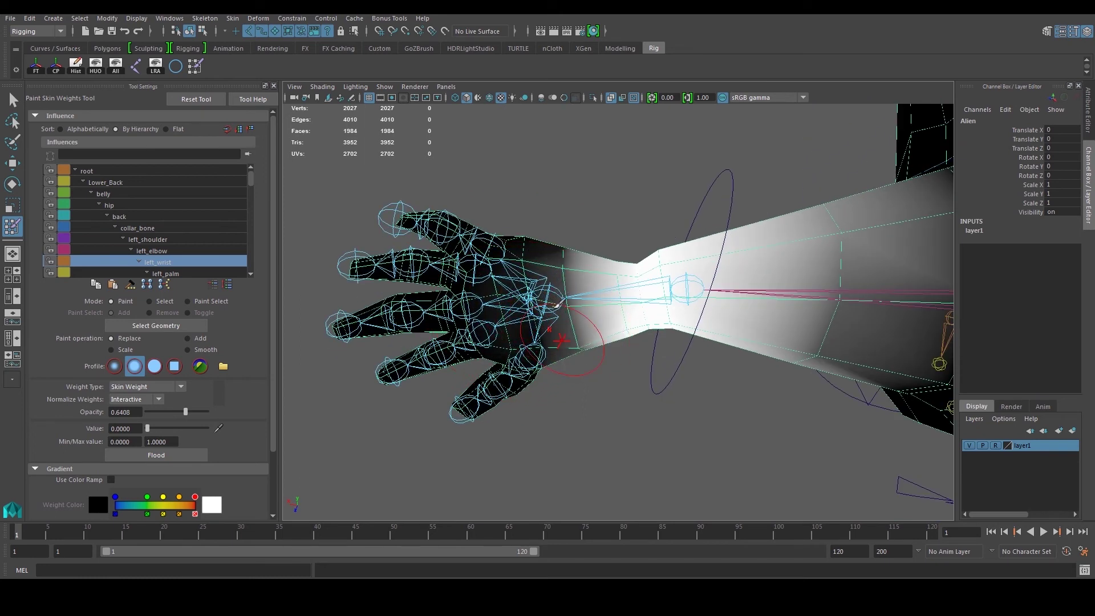
{"action": "left_click_drag", "start_coordinate": [565, 435], "coordinate": [550, 363], "text": "alt"}
{"action": "left_click_drag", "start_coordinate": [561, 283], "coordinate": [724, 333], "text": "alt"}
Select the left_palm influence and reduce it on the front and underside of the forearm cuff with value 0
{"action": "right_click_drag", "start_coordinate": [721, 322], "coordinate": [556, 302], "text": "alt"}
{"action": "middle_click_drag", "start_coordinate": [556, 302], "coordinate": [570, 303], "text": "alt"}
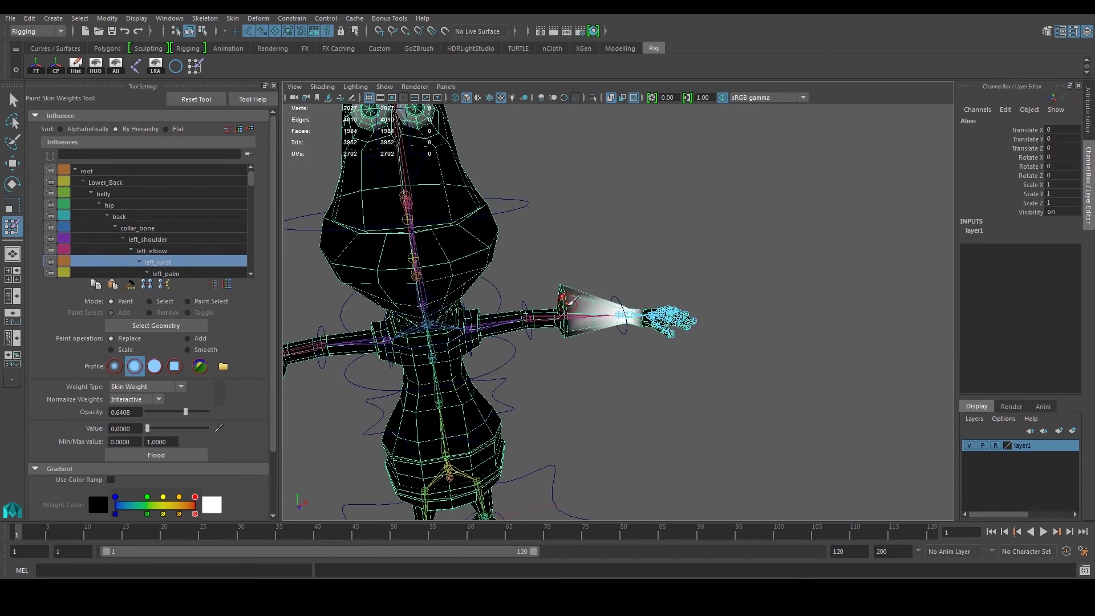
{"action": "left_click_drag", "start_coordinate": [562, 289], "coordinate": [560, 291], "text": "alt"}
{"action": "left_click_drag", "start_coordinate": [559, 340], "coordinate": [569, 378], "text": "alt"}
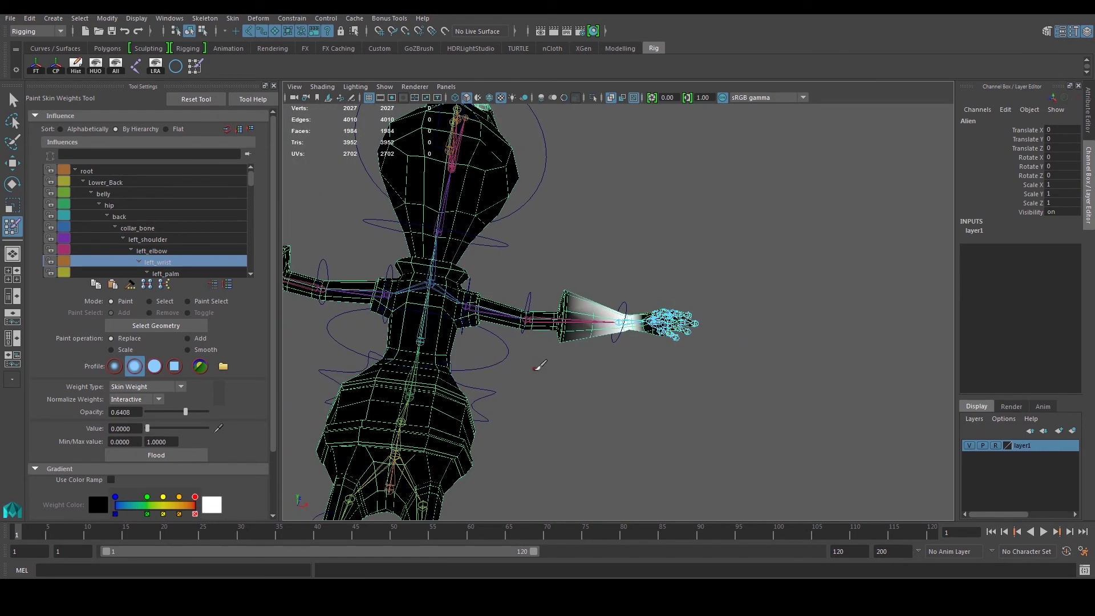
{"action": "scroll", "coordinate": [184, 248], "scroll_direction": "down", "scroll_amount": 1}
{"action": "left_click", "coordinate": [200, 263]}
{"action": "mouse_move", "coordinate": [572, 303]}
{"action": "left_mouse_down", "text": "alt"}
{"action": "mouse_move", "coordinate": [560, 311]}
{"action": "mouse_move", "coordinate": [573, 309]}
{"action": "left_mouse_up", "text": "alt"}
{"action": "middle_click_drag", "start_coordinate": [573, 309], "coordinate": [578, 335], "text": "alt"}
{"action": "scroll", "coordinate": [556, 365], "scroll_direction": "up", "scroll_amount": 4}
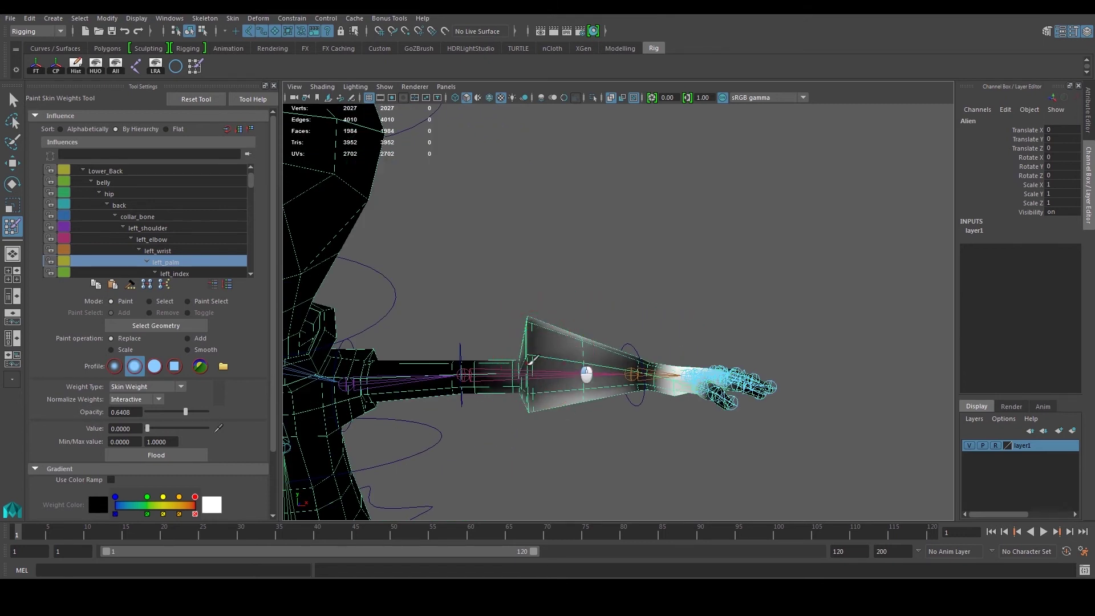
{"action": "mouse_move", "coordinate": [536, 408]}
{"action": "left_mouse_down", "text": "alt"}
{"action": "mouse_move", "coordinate": [492, 385]}
{"action": "mouse_move", "coordinate": [493, 355]}
{"action": "left_mouse_up", "text": "alt"}
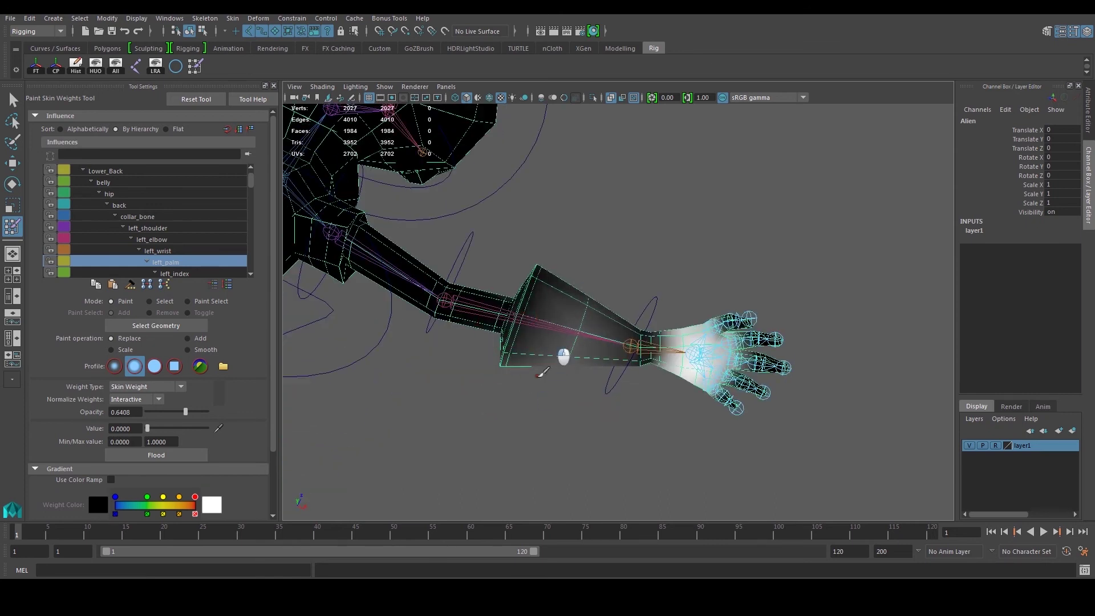
Remove the left_palm influence from the back of the forearm cuff and along its rim
{"action": "mouse_move", "coordinate": [544, 316]}
{"action": "left_mouse_down", "text": "alt"}
{"action": "mouse_move", "coordinate": [522, 359]}
{"action": "mouse_move", "coordinate": [542, 365]}
{"action": "mouse_move", "coordinate": [561, 323]}
{"action": "mouse_move", "coordinate": [696, 356]}
{"action": "left_mouse_up", "text": "alt"}
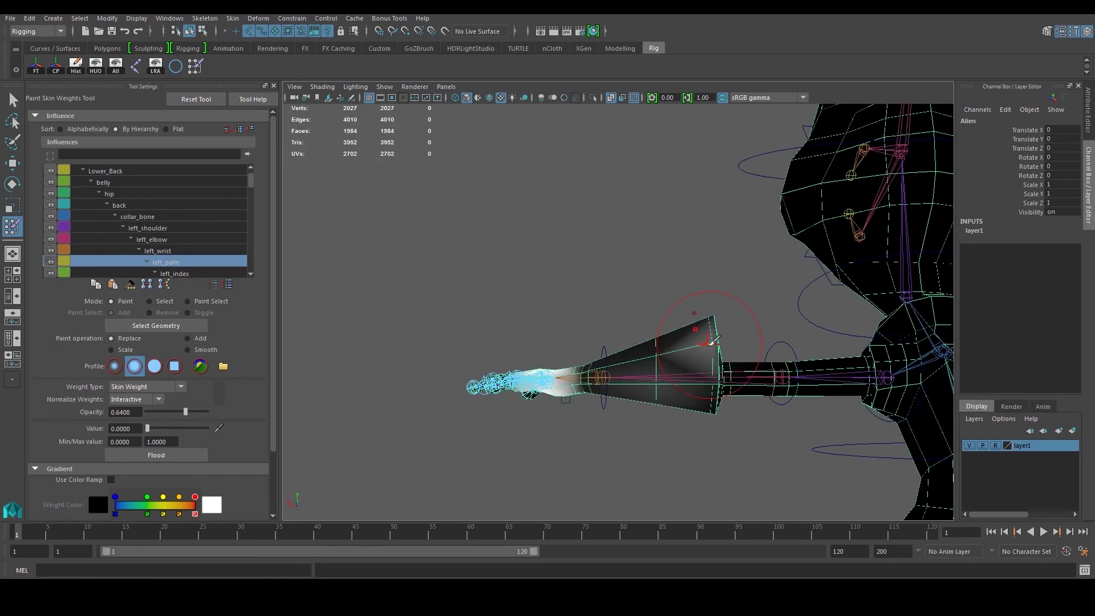
{"action": "left_click_drag", "start_coordinate": [721, 393], "coordinate": [726, 288], "text": "alt"}
{"action": "left_click_drag", "start_coordinate": [746, 245], "coordinate": [884, 263], "text": "alt"}
Paint the left_palm influence out of the left hand's fingers and thumb, covering both sides of the hand
{"action": "left_click_drag", "start_coordinate": [579, 368], "coordinate": [570, 328], "text": "alt"}
{"action": "right_click_drag", "start_coordinate": [570, 327], "coordinate": [646, 441], "text": "alt"}
{"action": "left_click_drag", "start_coordinate": [627, 263], "coordinate": [601, 342], "text": "alt"}
{"action": "right_click_drag", "start_coordinate": [602, 342], "coordinate": [625, 328], "text": "alt"}
{"action": "middle_click_drag", "start_coordinate": [654, 334], "coordinate": [617, 331], "text": "alt"}
{"action": "right_click_drag", "start_coordinate": [637, 339], "coordinate": [707, 323], "text": "alt"}
{"action": "mouse_move", "coordinate": [728, 274]}
{"action": "left_mouse_down"}
{"action": "mouse_move", "coordinate": [758, 296]}
{"action": "mouse_move", "coordinate": [742, 303]}
{"action": "mouse_move", "coordinate": [765, 203]}
{"action": "mouse_move", "coordinate": [741, 200]}
{"action": "left_mouse_up"}
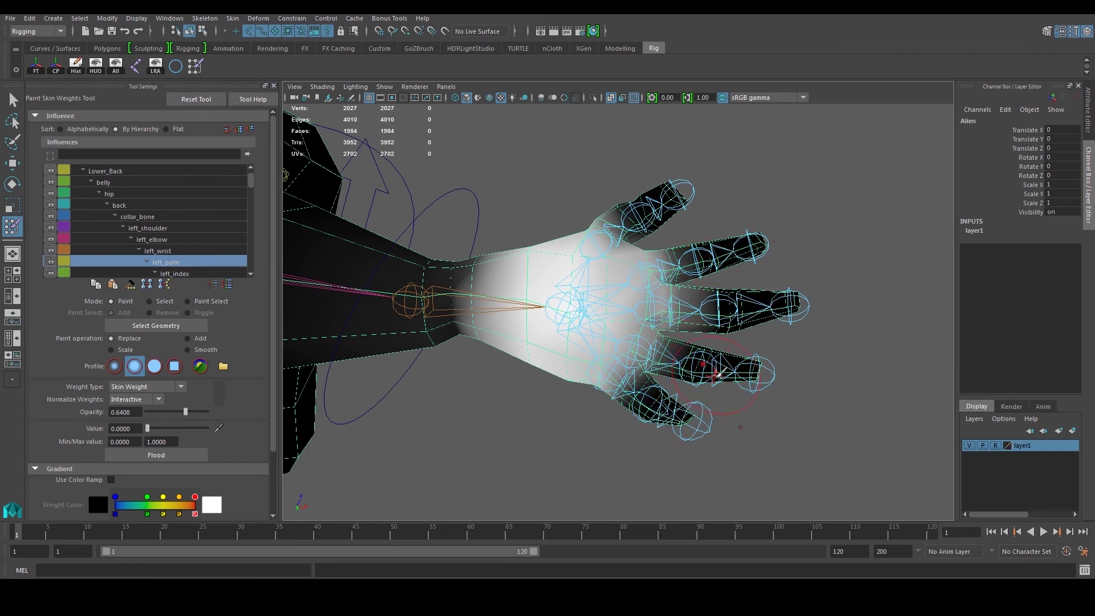
{"action": "mouse_move", "coordinate": [818, 342]}
{"action": "left_mouse_down", "text": "alt"}
{"action": "mouse_move", "coordinate": [741, 353]}
{"action": "mouse_move", "coordinate": [592, 409]}
{"action": "mouse_move", "coordinate": [630, 404]}
{"action": "left_mouse_up", "text": "alt"}
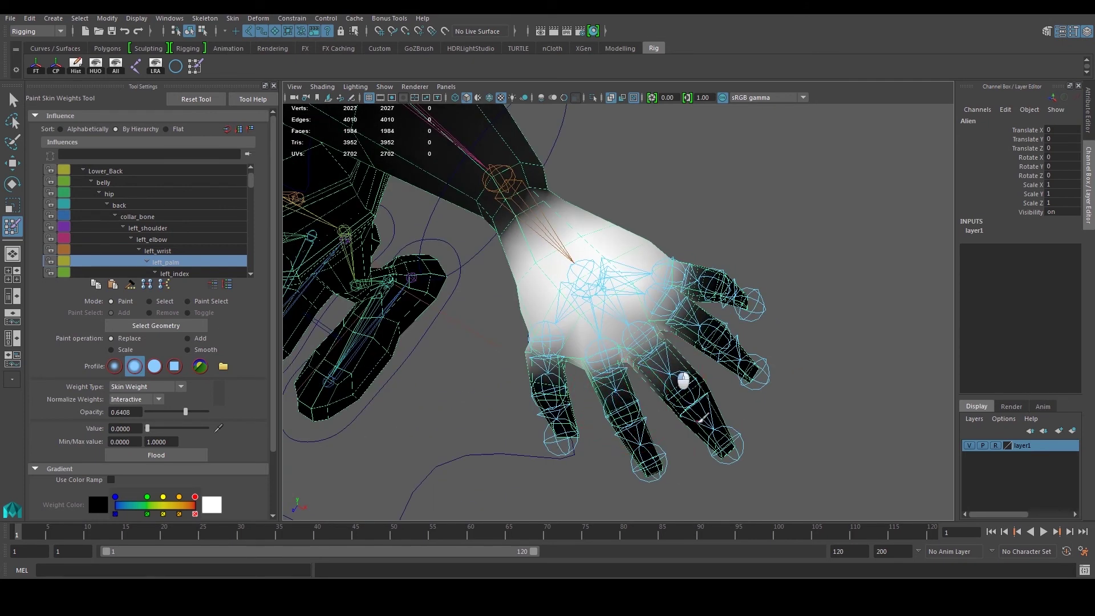
{"action": "left_click_drag", "start_coordinate": [720, 436], "coordinate": [715, 341], "text": "alt"}
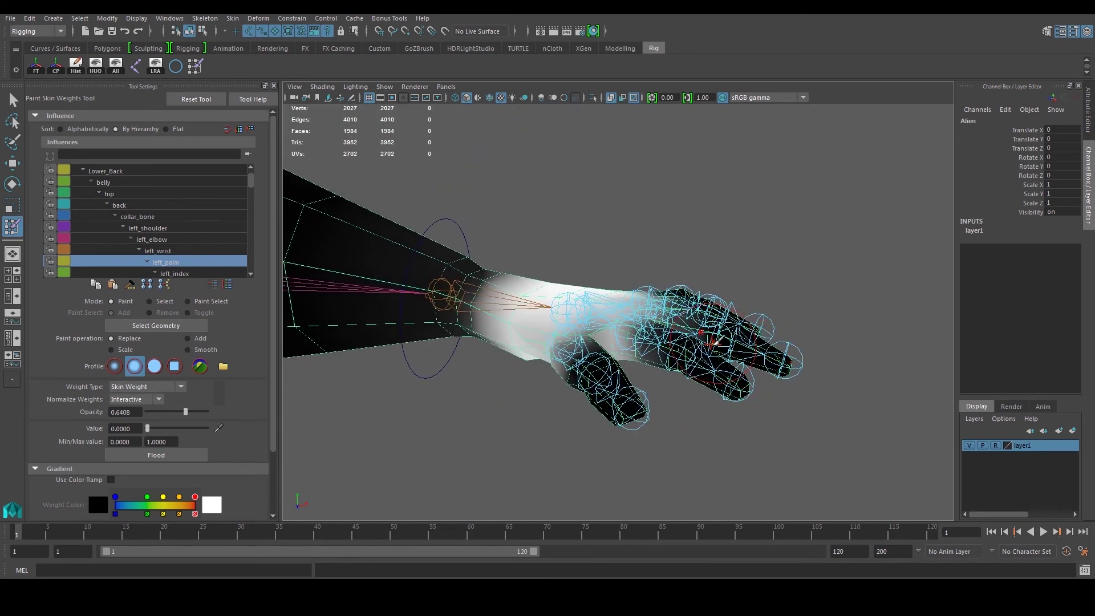
{"action": "left_click_drag", "start_coordinate": [785, 367], "coordinate": [559, 260], "text": "alt"}
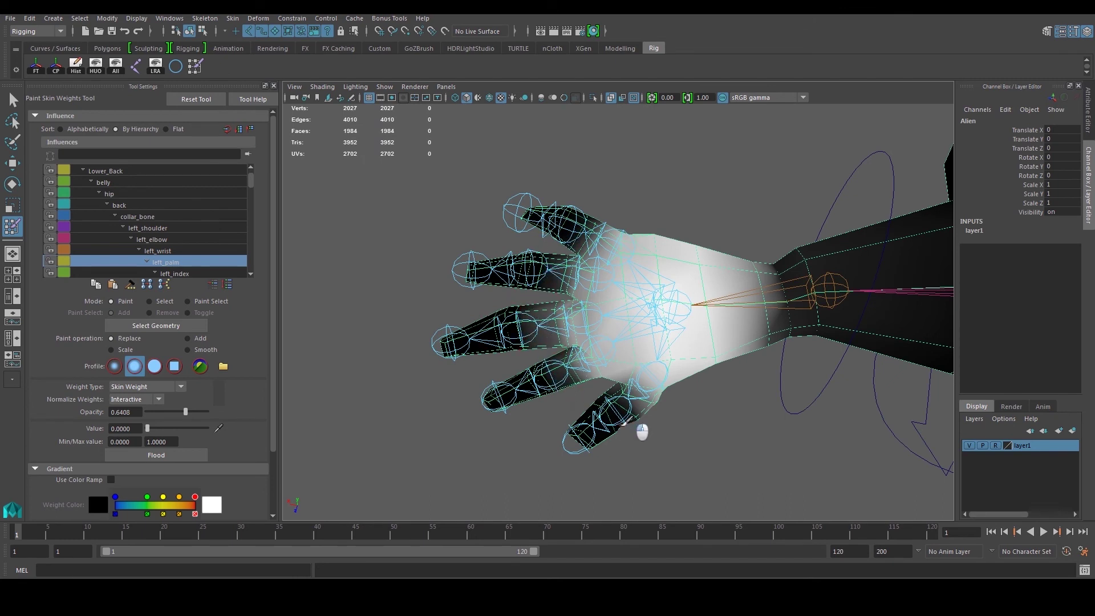
Select the left_index influence and remove it from the wrist side of the palm, the thumb and the neighbouring finger with value 0
{"action": "scroll", "coordinate": [185, 249], "scroll_direction": "down", "scroll_amount": 1}
{"action": "left_click", "coordinate": [179, 263]}
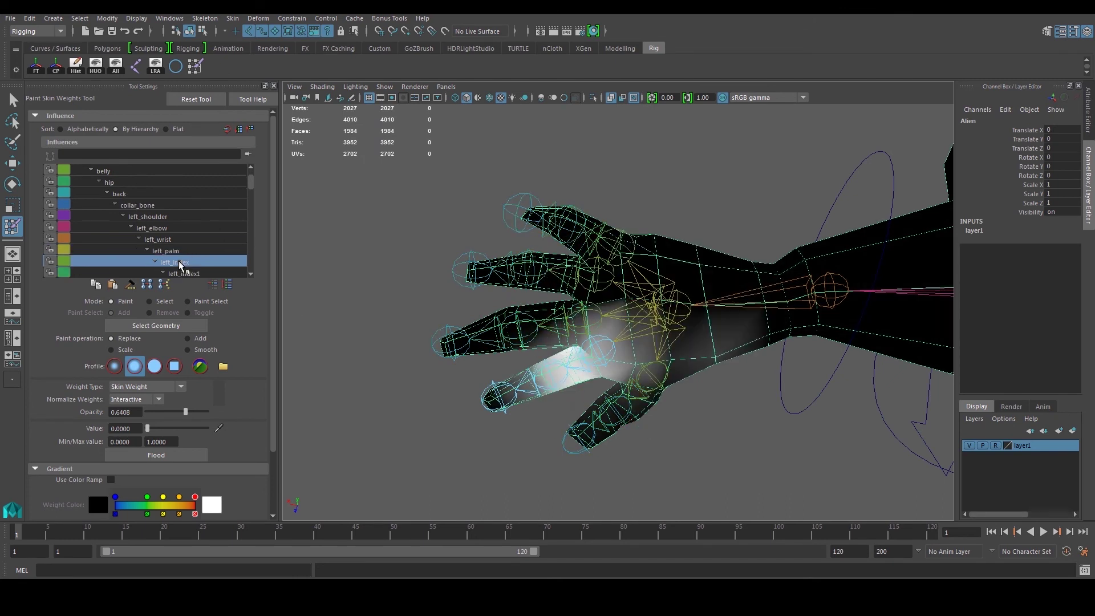
{"action": "middle_click_drag", "start_coordinate": [684, 276], "coordinate": [490, 303], "text": "alt"}
{"action": "middle_click_drag", "start_coordinate": [480, 374], "coordinate": [546, 341], "text": "alt"}
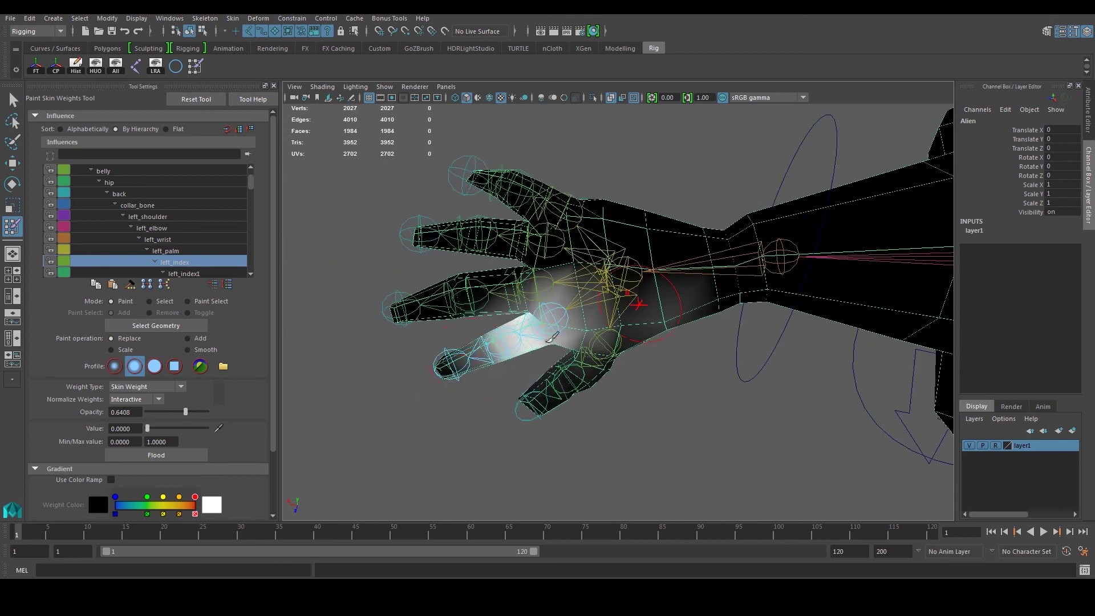
{"action": "middle_click_drag", "start_coordinate": [658, 269], "coordinate": [559, 320], "text": "alt"}
{"action": "mouse_move", "coordinate": [560, 320]}
{"action": "left_mouse_down"}
{"action": "mouse_move", "coordinate": [587, 355]}
{"action": "mouse_move", "coordinate": [562, 360]}
{"action": "left_mouse_up"}
{"action": "left_click", "coordinate": [501, 330]}
{"action": "mouse_move", "coordinate": [499, 333]}
{"action": "left_mouse_down"}
{"action": "mouse_move", "coordinate": [476, 348]}
{"action": "mouse_move", "coordinate": [488, 343]}
{"action": "left_mouse_up"}
{"action": "mouse_move", "coordinate": [496, 352]}
{"action": "left_mouse_down"}
{"action": "mouse_move", "coordinate": [494, 375]}
{"action": "mouse_move", "coordinate": [401, 385]}
{"action": "left_mouse_up"}
{"action": "mouse_move", "coordinate": [474, 363]}
{"action": "left_mouse_down"}
{"action": "mouse_move", "coordinate": [464, 356]}
{"action": "mouse_move", "coordinate": [516, 349]}
{"action": "mouse_move", "coordinate": [641, 408]}
{"action": "mouse_move", "coordinate": [663, 333]}
{"action": "mouse_move", "coordinate": [724, 364]}
{"action": "mouse_move", "coordinate": [632, 340]}
{"action": "left_mouse_up"}
{"action": "mouse_move", "coordinate": [713, 352]}
{"action": "left_mouse_down"}
{"action": "mouse_move", "coordinate": [699, 354]}
{"action": "mouse_move", "coordinate": [719, 407]}
{"action": "mouse_move", "coordinate": [740, 402]}
{"action": "left_mouse_up"}
{"action": "mouse_move", "coordinate": [740, 402]}
{"action": "left_mouse_down", "text": "alt"}
{"action": "mouse_move", "coordinate": [659, 429]}
{"action": "mouse_move", "coordinate": [654, 317]}
{"action": "mouse_move", "coordinate": [667, 337]}
{"action": "mouse_move", "coordinate": [655, 313]}
{"action": "mouse_move", "coordinate": [615, 315]}
{"action": "mouse_move", "coordinate": [584, 255]}
{"action": "mouse_move", "coordinate": [580, 274]}
{"action": "left_mouse_up", "text": "alt"}
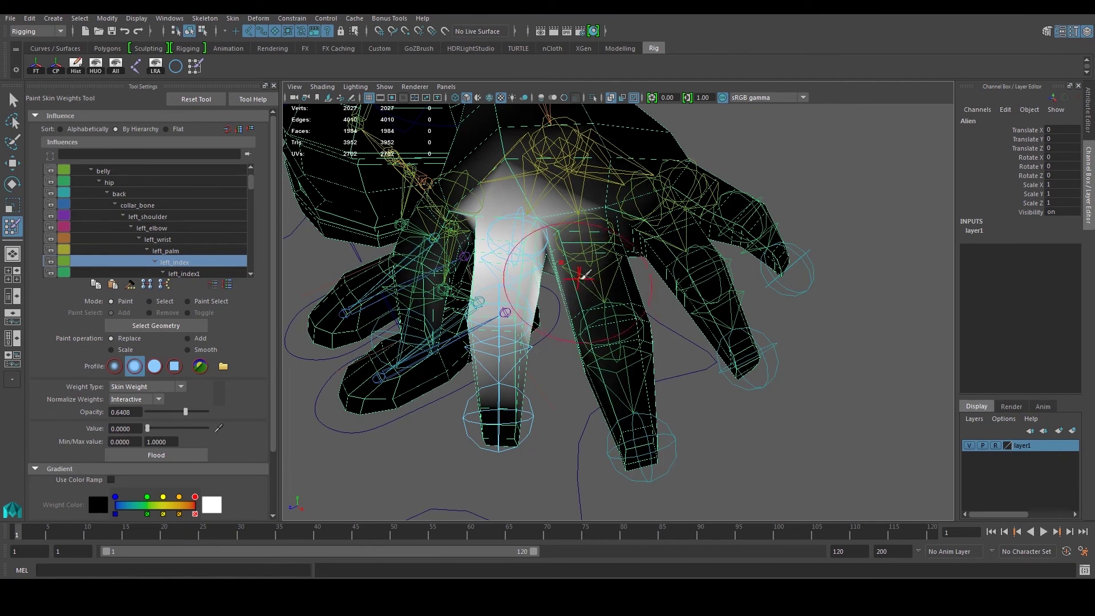
Undo the last stroke and clear the left_index influence from the middle finger and its knuckle
{"action": "key", "text": "ctrl+z"}
{"action": "mouse_move", "coordinate": [606, 278]}
{"action": "left_mouse_down"}
{"action": "mouse_move", "coordinate": [591, 262]}
{"action": "mouse_move", "coordinate": [584, 288]}
{"action": "left_mouse_up"}
{"action": "mouse_move", "coordinate": [584, 288]}
{"action": "left_mouse_down", "text": "alt"}
{"action": "mouse_move", "coordinate": [583, 313]}
{"action": "mouse_move", "coordinate": [603, 280]}
{"action": "left_mouse_up", "text": "alt"}
{"action": "mouse_move", "coordinate": [610, 221]}
{"action": "left_mouse_down"}
{"action": "mouse_move", "coordinate": [605, 239]}
{"action": "mouse_move", "coordinate": [626, 220]}
{"action": "mouse_move", "coordinate": [625, 185]}
{"action": "left_mouse_up"}
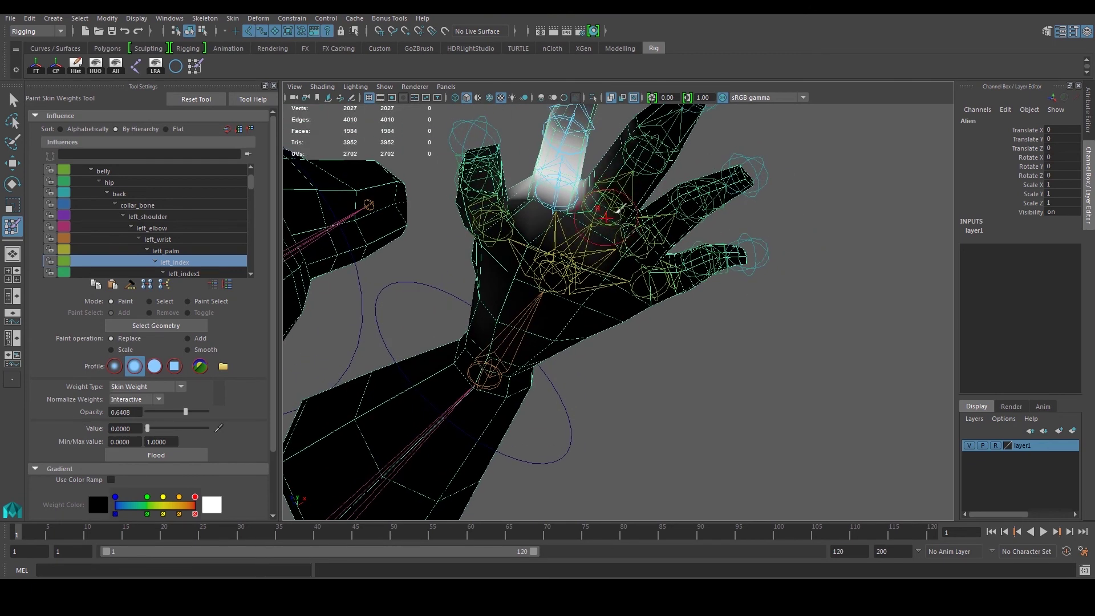
{"action": "left_click_drag", "start_coordinate": [496, 252], "coordinate": [631, 258], "text": "alt"}
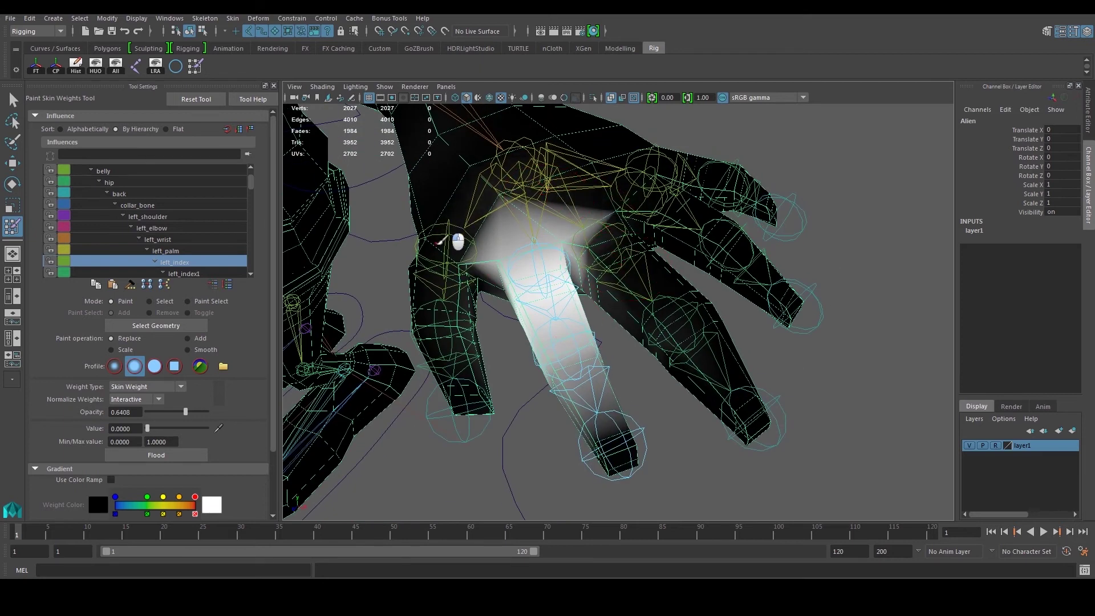
Remove the left_index1 influence from the middle finger and the palm on both sides, and inspect the left_index2 influence
{"action": "scroll", "coordinate": [135, 228], "scroll_direction": "down", "scroll_amount": 1}
{"action": "scroll", "coordinate": [168, 250], "scroll_direction": "down", "scroll_amount": 1}
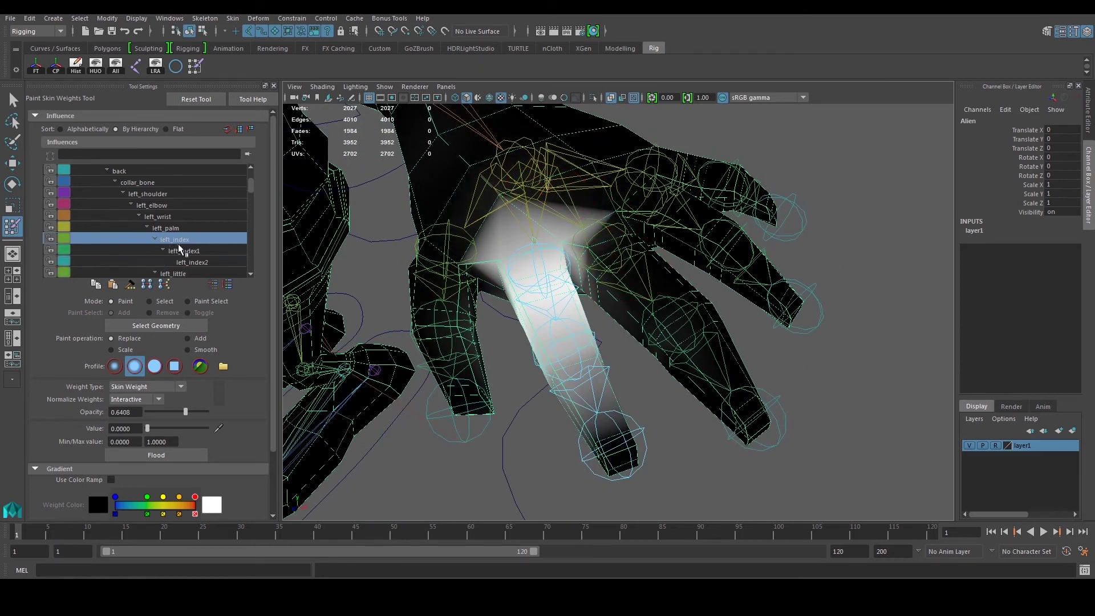
{"action": "left_click", "coordinate": [174, 251]}
{"action": "left_click_drag", "start_coordinate": [605, 263], "coordinate": [701, 374]}
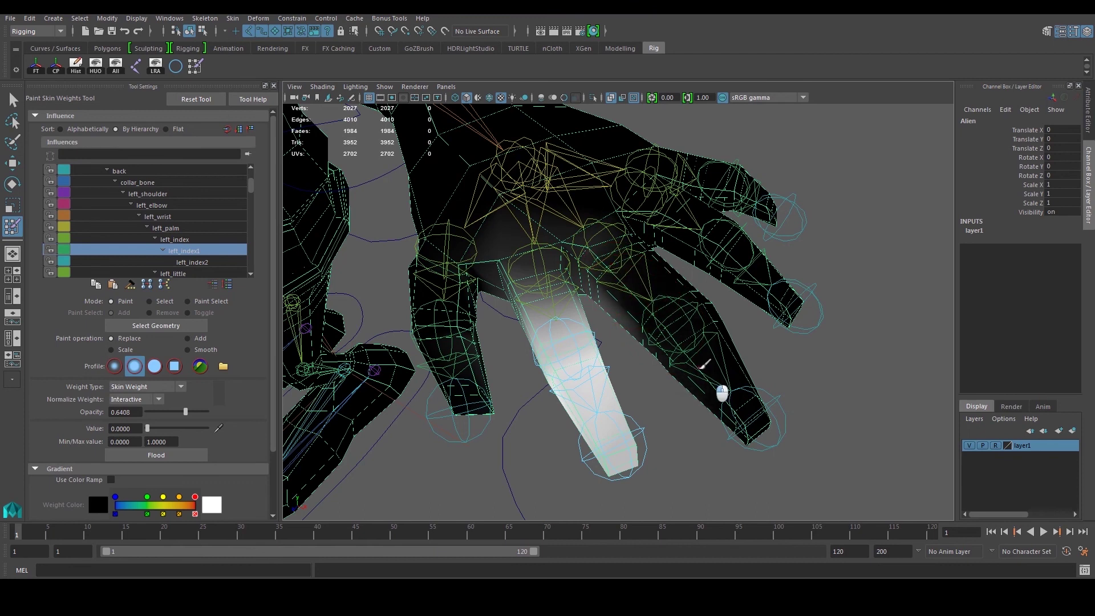
{"action": "mouse_move", "coordinate": [629, 284]}
{"action": "left_mouse_down", "text": "alt"}
{"action": "mouse_move", "coordinate": [615, 215]}
{"action": "mouse_move", "coordinate": [579, 345]}
{"action": "left_mouse_up", "text": "alt"}
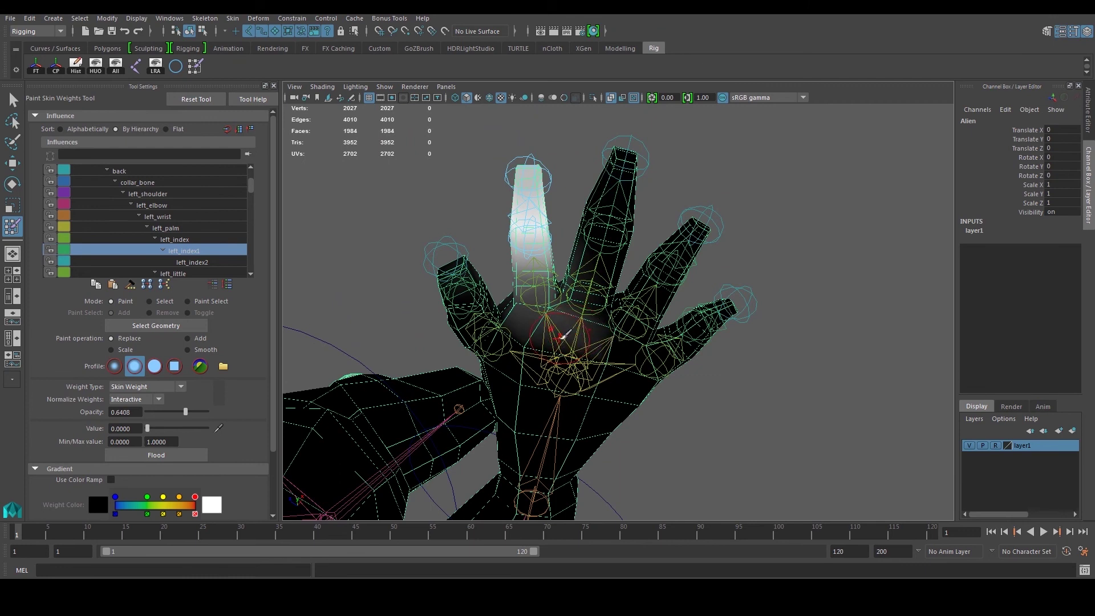
{"action": "mouse_move", "coordinate": [565, 341]}
{"action": "left_mouse_down"}
{"action": "mouse_move", "coordinate": [545, 318]}
{"action": "mouse_move", "coordinate": [567, 305]}
{"action": "left_mouse_up"}
{"action": "left_click_drag", "start_coordinate": [582, 246], "coordinate": [631, 373], "text": "alt"}
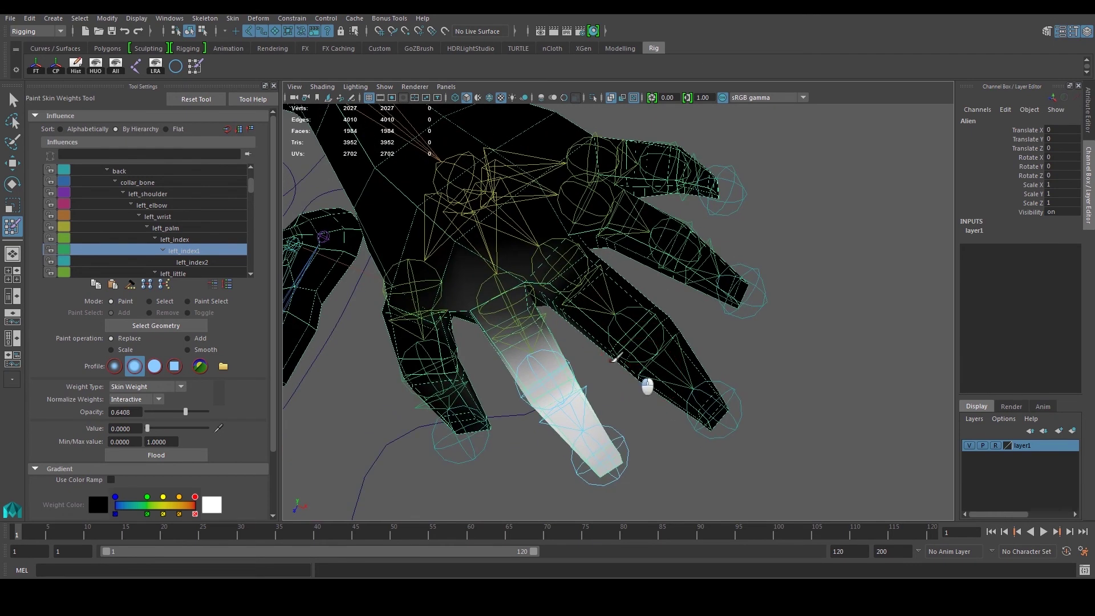
{"action": "left_click", "coordinate": [194, 262]}
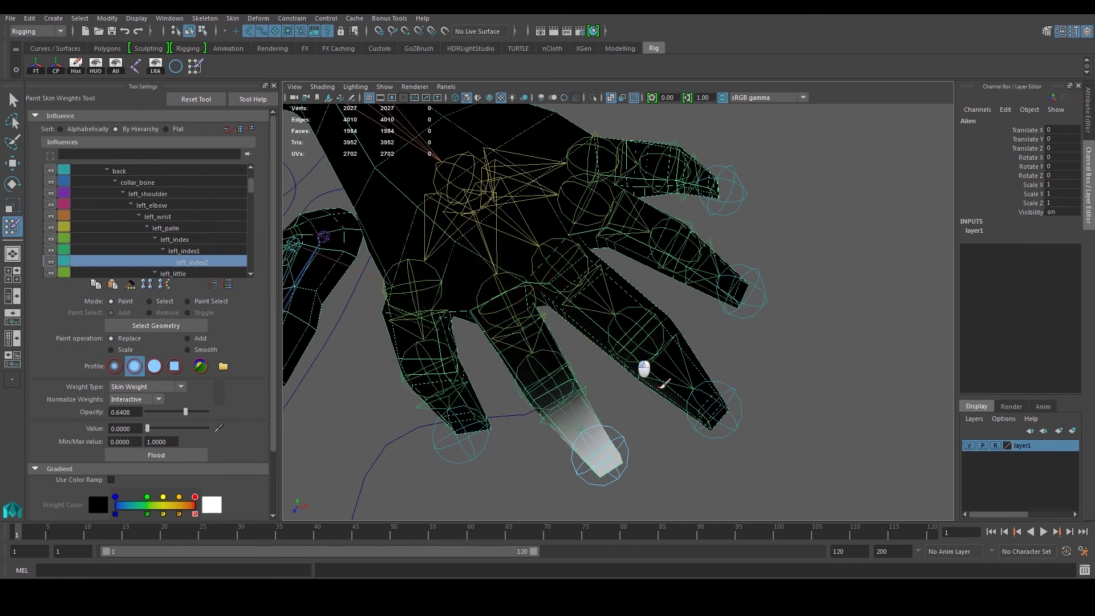
{"action": "left_click_drag", "start_coordinate": [631, 368], "coordinate": [603, 202], "text": "alt"}
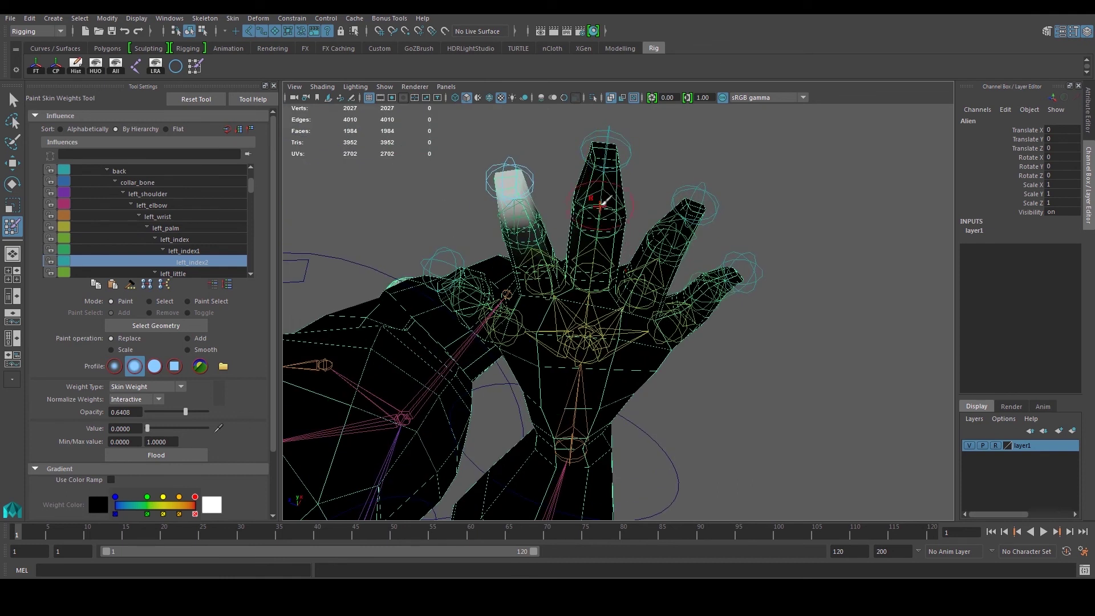
Select the left_little influence and remove it from the left wrist and all around the forearm with value 0
{"action": "scroll", "coordinate": [192, 251], "scroll_direction": "down", "scroll_amount": 1}
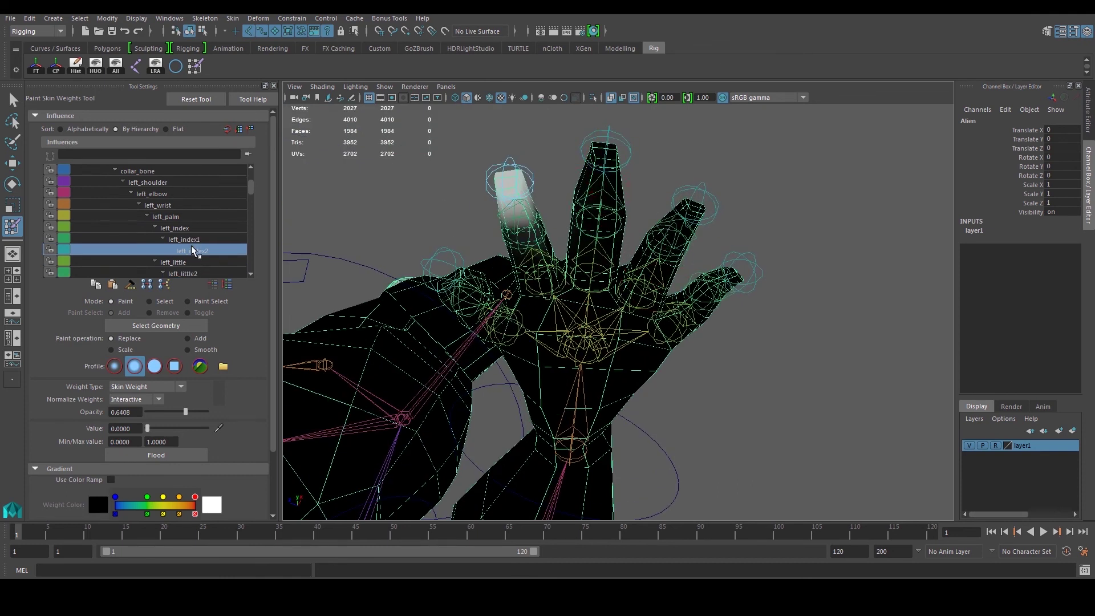
{"action": "left_click", "coordinate": [186, 261]}
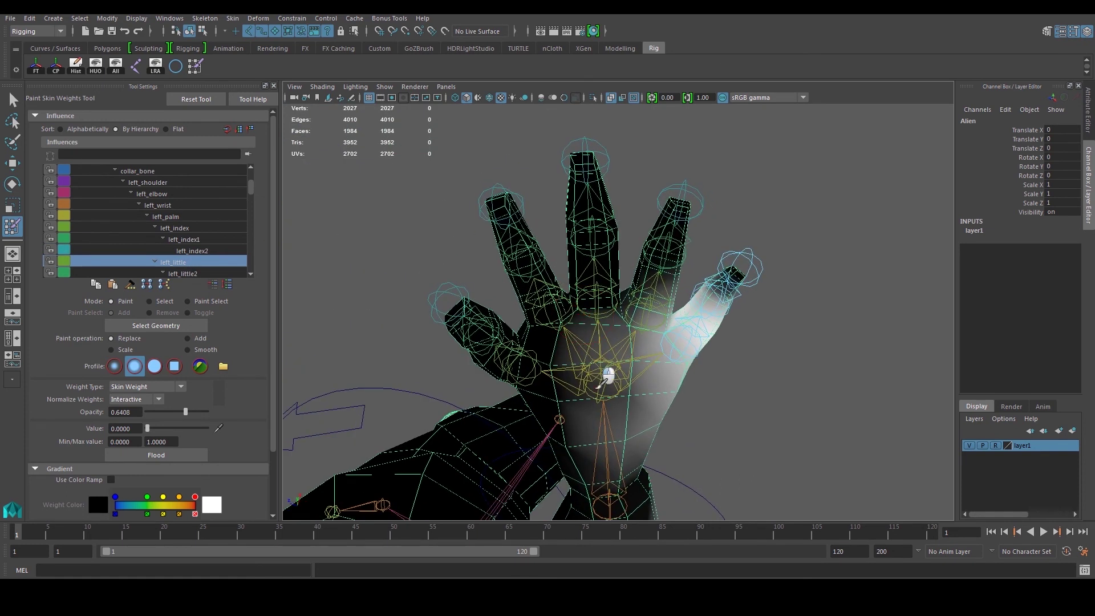
{"action": "middle_click_drag", "start_coordinate": [630, 463], "coordinate": [595, 373], "text": "alt"}
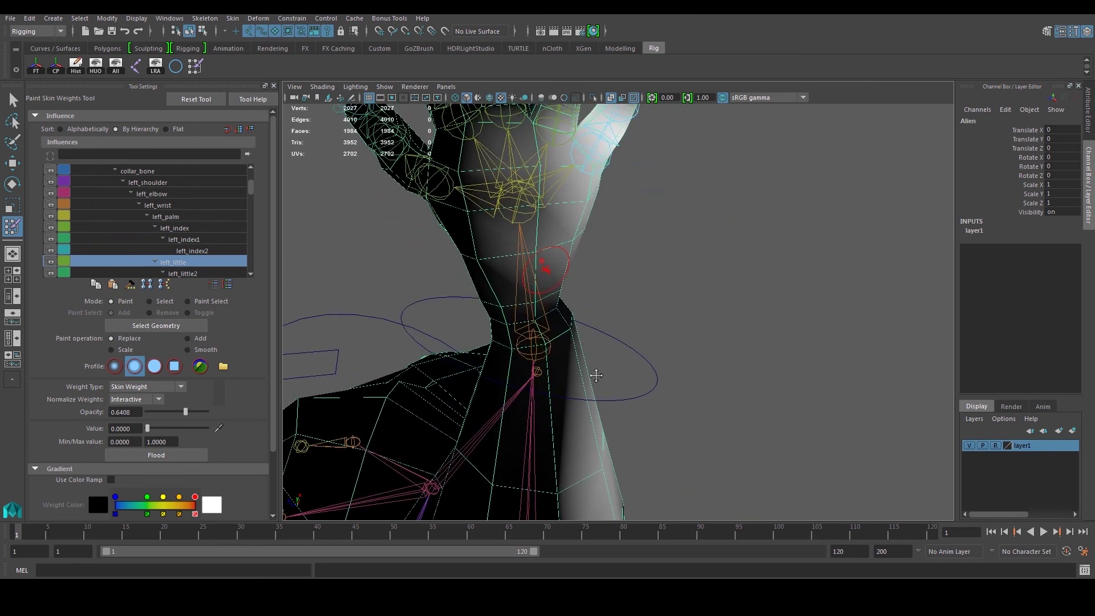
{"action": "scroll", "coordinate": [594, 372], "scroll_direction": "down", "scroll_amount": 3}
{"action": "mouse_move", "coordinate": [606, 379]}
{"action": "left_mouse_down", "text": "alt"}
{"action": "mouse_move", "coordinate": [606, 440]}
{"action": "mouse_move", "coordinate": [750, 303]}
{"action": "left_mouse_up", "text": "alt"}
{"action": "middle_click_drag", "start_coordinate": [751, 303], "coordinate": [647, 374], "text": "alt"}
{"action": "mouse_move", "coordinate": [621, 327]}
{"action": "left_mouse_down"}
{"action": "mouse_move", "coordinate": [662, 299]}
{"action": "mouse_move", "coordinate": [545, 346]}
{"action": "left_mouse_up"}
{"action": "scroll", "coordinate": [651, 325], "scroll_direction": "down", "scroll_amount": 4}
{"action": "mouse_move", "coordinate": [655, 329]}
{"action": "left_mouse_down"}
{"action": "mouse_move", "coordinate": [673, 310]}
{"action": "mouse_move", "coordinate": [664, 350]}
{"action": "mouse_move", "coordinate": [645, 306]}
{"action": "mouse_move", "coordinate": [529, 300]}
{"action": "left_mouse_up"}
{"action": "scroll", "coordinate": [565, 319], "scroll_direction": "up", "scroll_amount": 4}
{"action": "left_click_drag", "start_coordinate": [677, 252], "coordinate": [664, 305], "text": "alt"}
{"action": "middle_click_drag", "start_coordinate": [476, 322], "coordinate": [668, 348], "text": "alt"}
{"action": "scroll", "coordinate": [662, 394], "scroll_direction": "up", "scroll_amount": 4}
{"action": "mouse_move", "coordinate": [676, 374]}
{"action": "left_mouse_down"}
{"action": "mouse_move", "coordinate": [642, 373]}
{"action": "mouse_move", "coordinate": [657, 366]}
{"action": "mouse_move", "coordinate": [682, 386]}
{"action": "mouse_move", "coordinate": [689, 374]}
{"action": "mouse_move", "coordinate": [609, 380]}
{"action": "mouse_move", "coordinate": [626, 388]}
{"action": "left_mouse_up"}
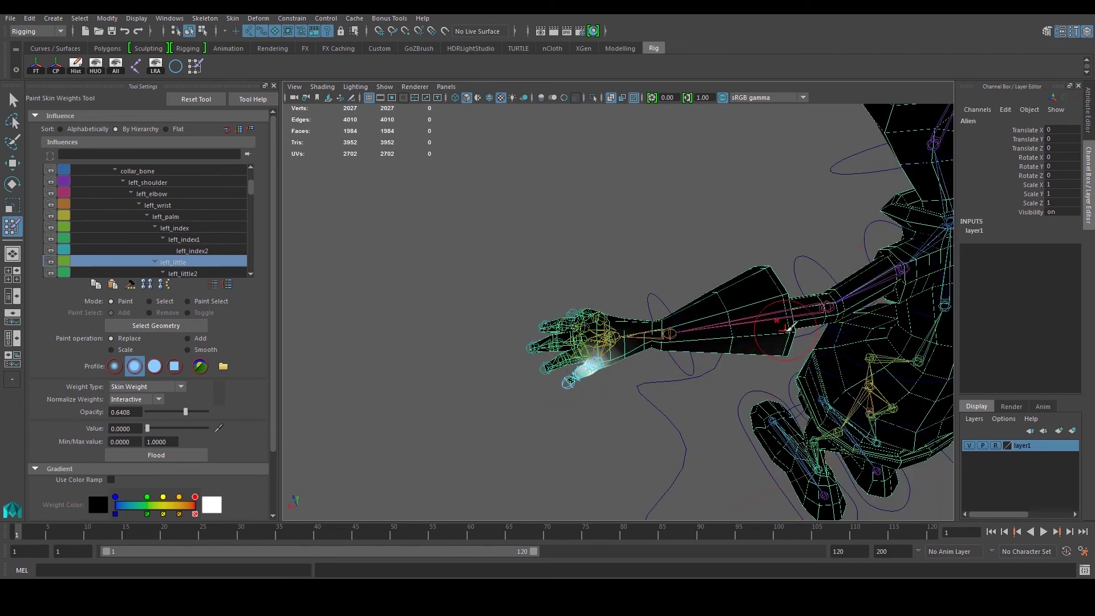
Remove the left_little influence from the palm and the back of the left hand on the wrist side
{"action": "scroll", "coordinate": [723, 380], "scroll_direction": "up", "scroll_amount": 5}
{"action": "middle_click_drag", "start_coordinate": [663, 392], "coordinate": [635, 381], "text": "alt"}
{"action": "scroll", "coordinate": [636, 382], "scroll_direction": "up", "scroll_amount": 1}
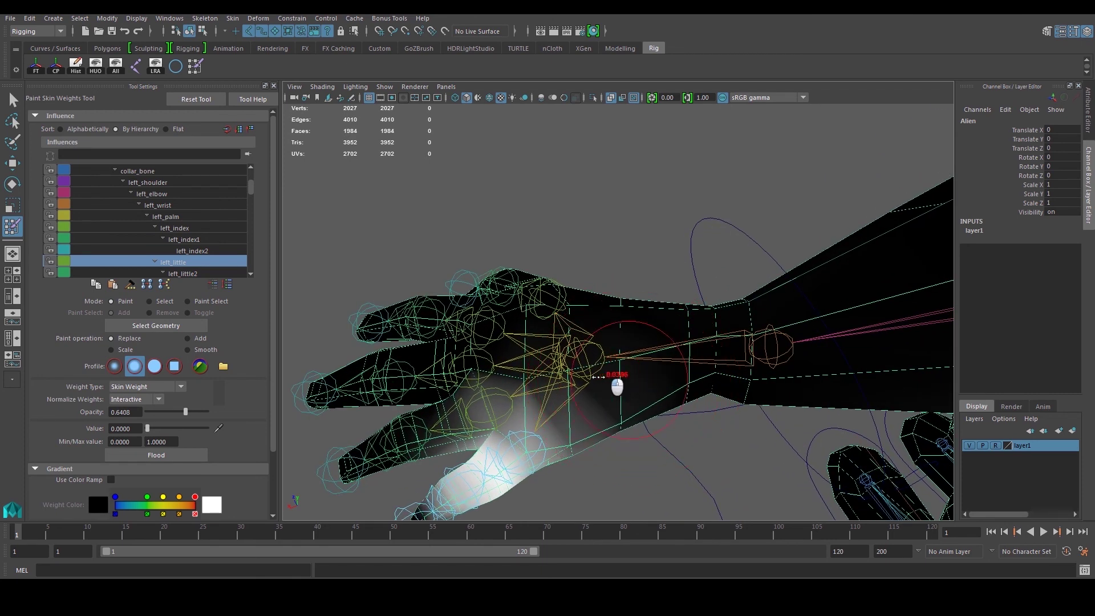
{"action": "mouse_move", "coordinate": [459, 419]}
{"action": "left_mouse_down", "text": "alt"}
{"action": "mouse_move", "coordinate": [498, 368]}
{"action": "mouse_move", "coordinate": [556, 392]}
{"action": "left_mouse_up", "text": "alt"}
{"action": "scroll", "coordinate": [504, 374], "scroll_direction": "up", "scroll_amount": 2}
{"action": "left_click_drag", "start_coordinate": [463, 388], "coordinate": [464, 316], "text": "alt"}
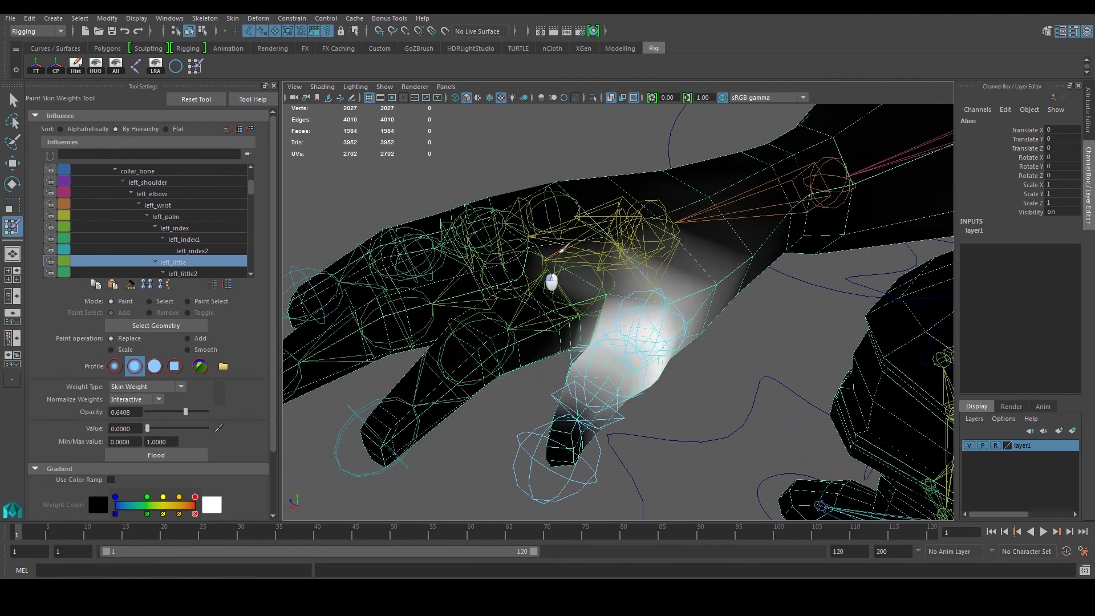
{"action": "mouse_move", "coordinate": [600, 258]}
{"action": "left_mouse_down"}
{"action": "mouse_move", "coordinate": [729, 284]}
{"action": "mouse_move", "coordinate": [656, 227]}
{"action": "mouse_move", "coordinate": [627, 268]}
{"action": "mouse_move", "coordinate": [545, 284]}
{"action": "mouse_move", "coordinate": [516, 260]}
{"action": "mouse_move", "coordinate": [599, 310]}
{"action": "left_mouse_up"}
{"action": "mouse_move", "coordinate": [632, 344]}
{"action": "left_mouse_down"}
{"action": "mouse_move", "coordinate": [668, 218]}
{"action": "mouse_move", "coordinate": [643, 201]}
{"action": "mouse_move", "coordinate": [658, 205]}
{"action": "mouse_move", "coordinate": [612, 238]}
{"action": "left_mouse_up"}
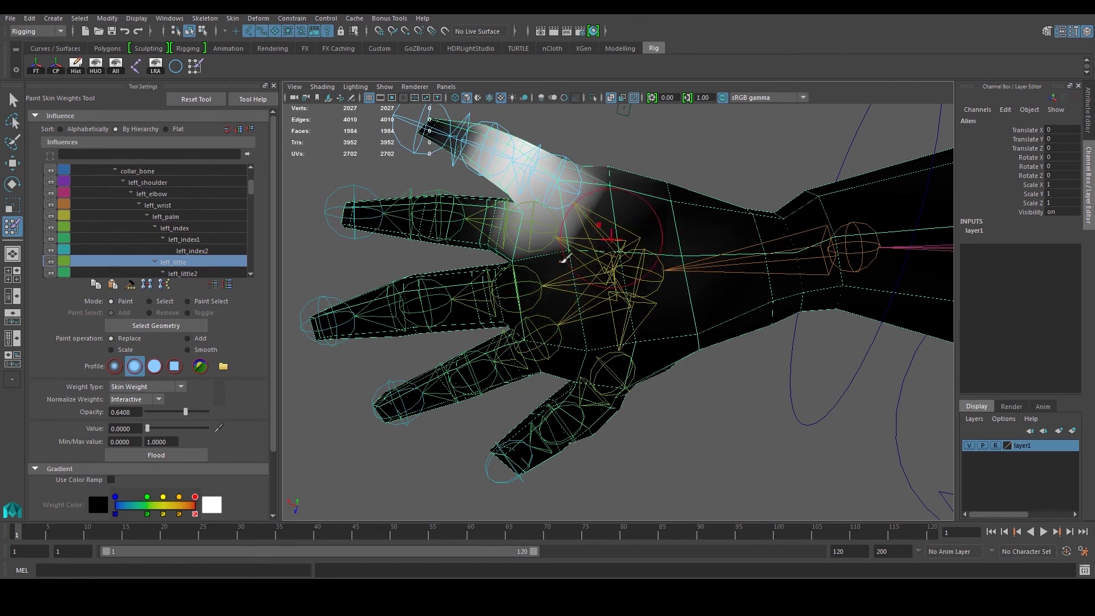
Adjust the brush size and clear the left_little influence from the base of the ring finger
{"action": "middle_click_drag", "start_coordinate": [565, 257], "coordinate": [546, 278], "text": "alt"}
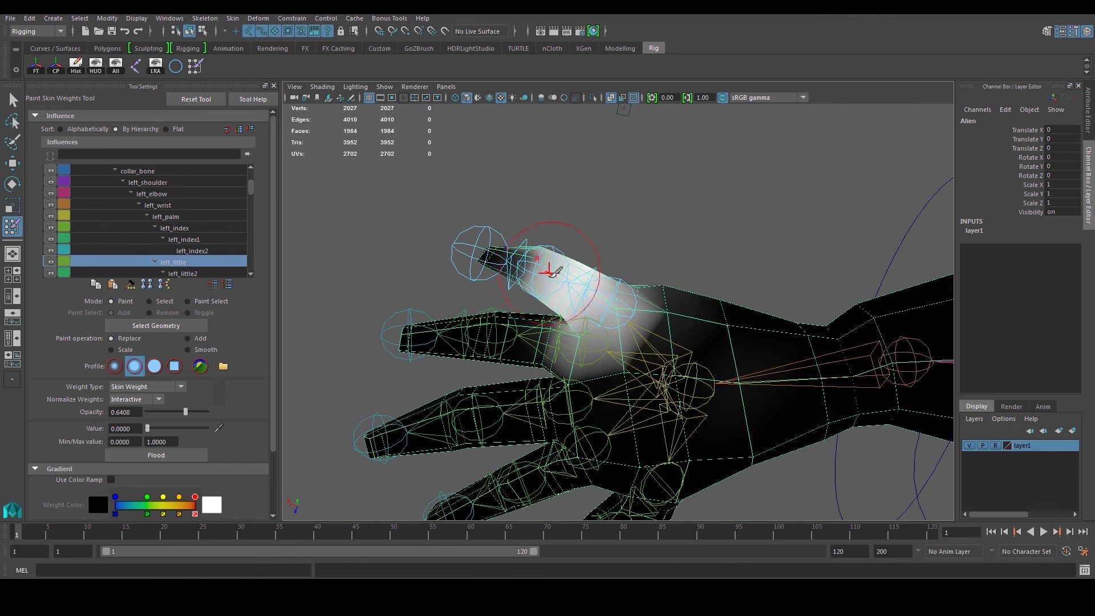
{"action": "scroll", "coordinate": [561, 327], "scroll_direction": "up", "scroll_amount": 4}
{"action": "scroll", "coordinate": [572, 337], "scroll_direction": "down", "scroll_amount": 3}
{"action": "key", "text": "b"}
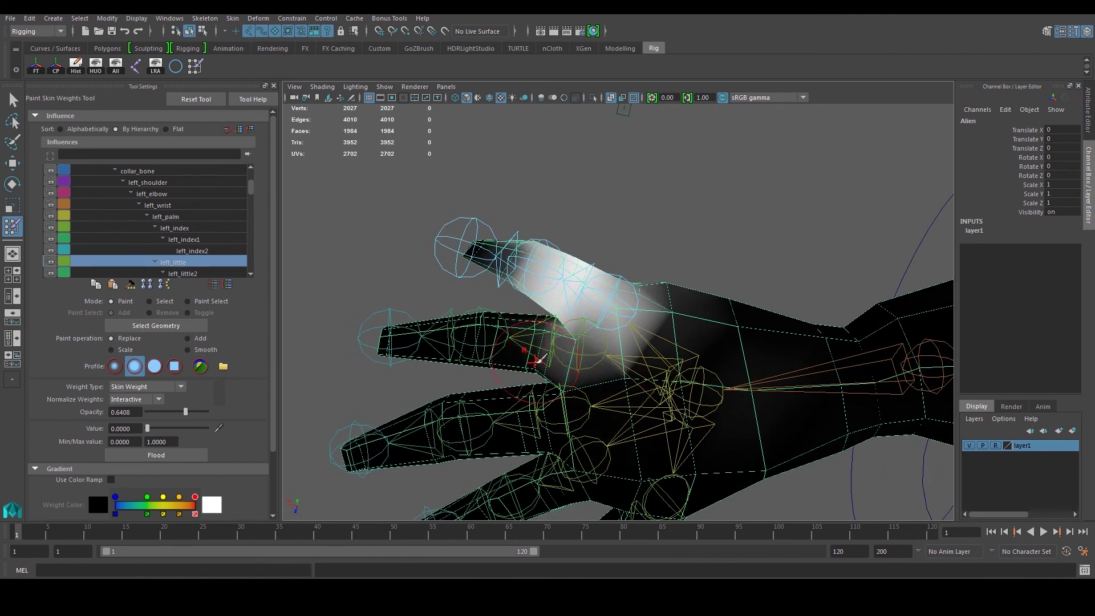